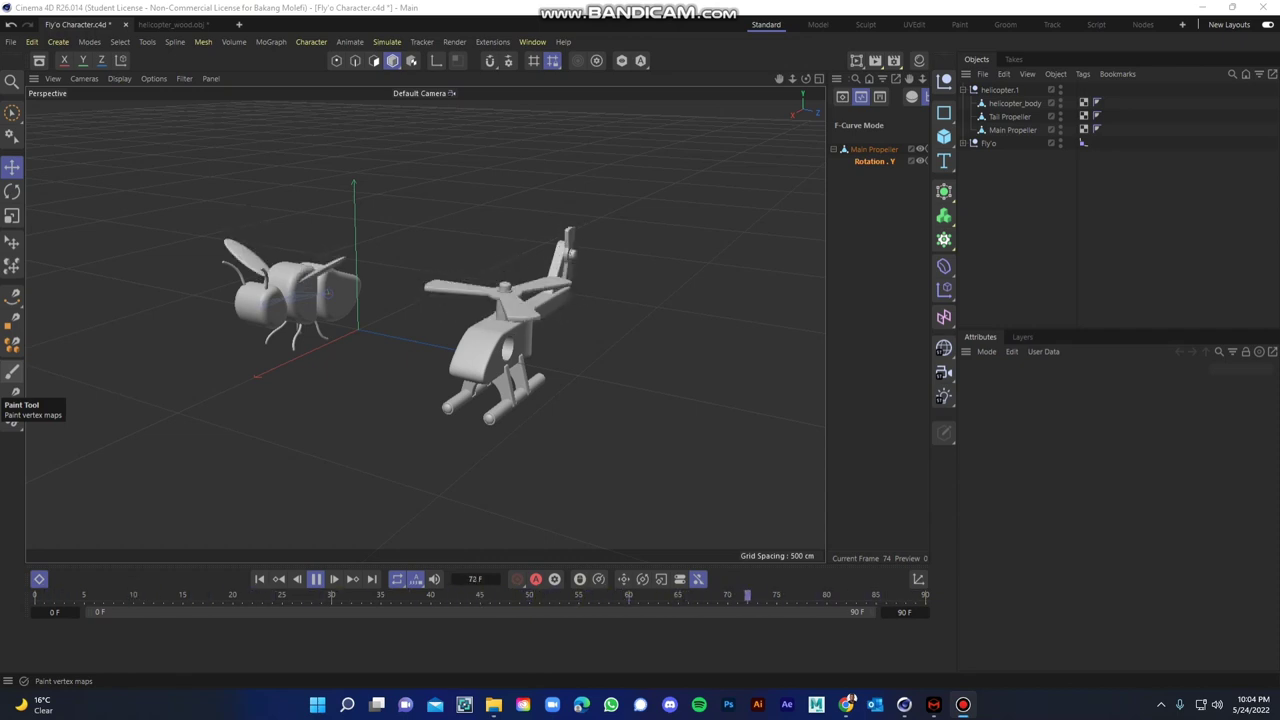
- Examine the playing bee and helicopter animation from several angles, and stop the playback
left_click_drag(479, 360, 434, 371, "alt")
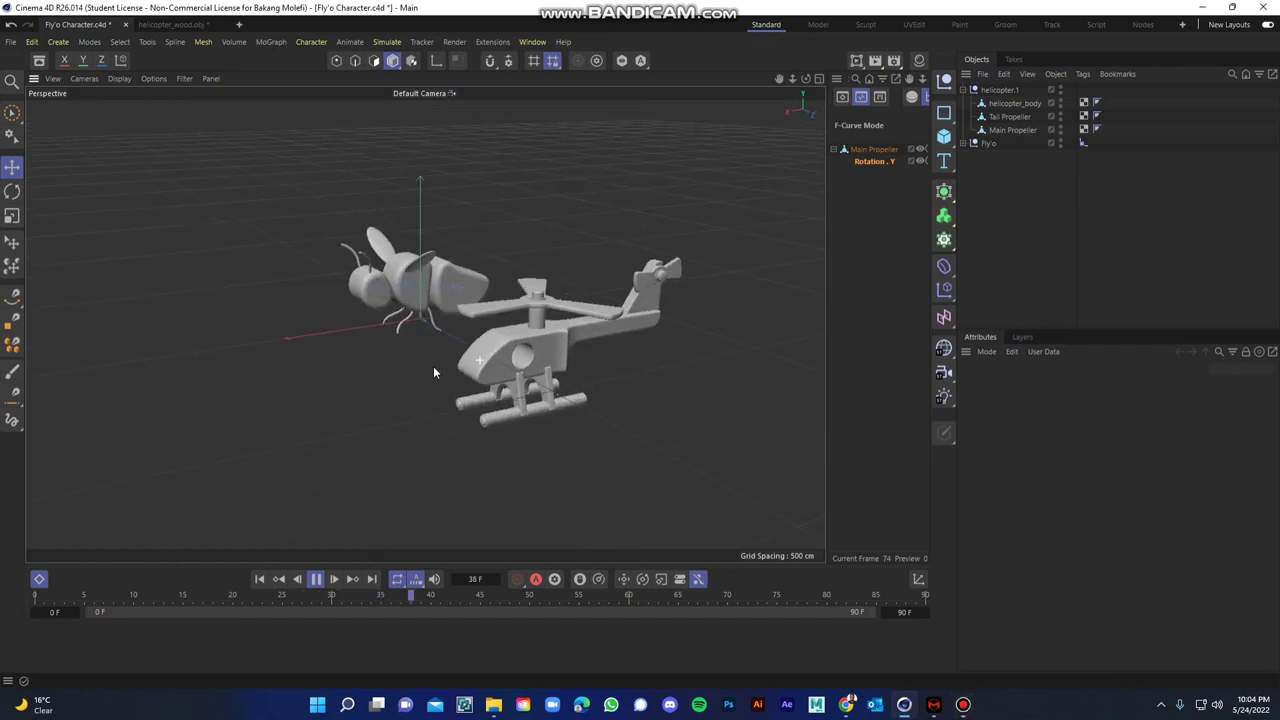
right_click_drag(546, 341, 616, 286, "alt")
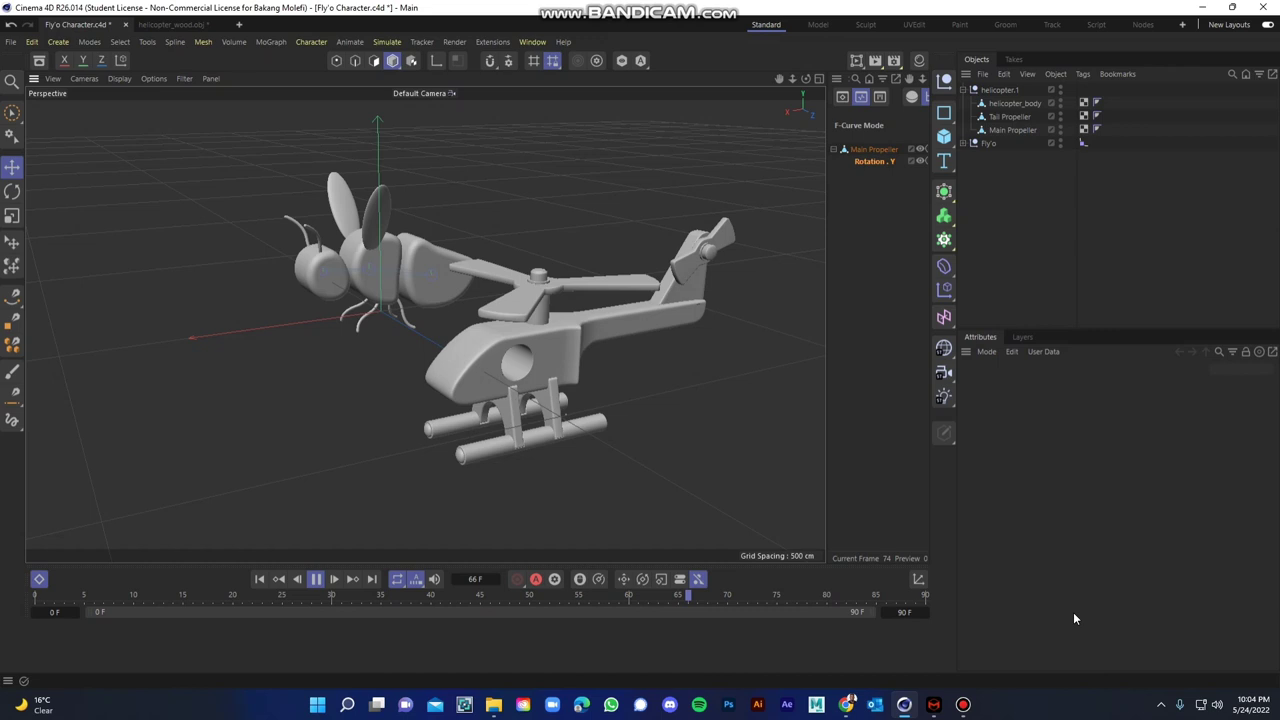
left_click_drag(493, 377, 363, 315, "alt")
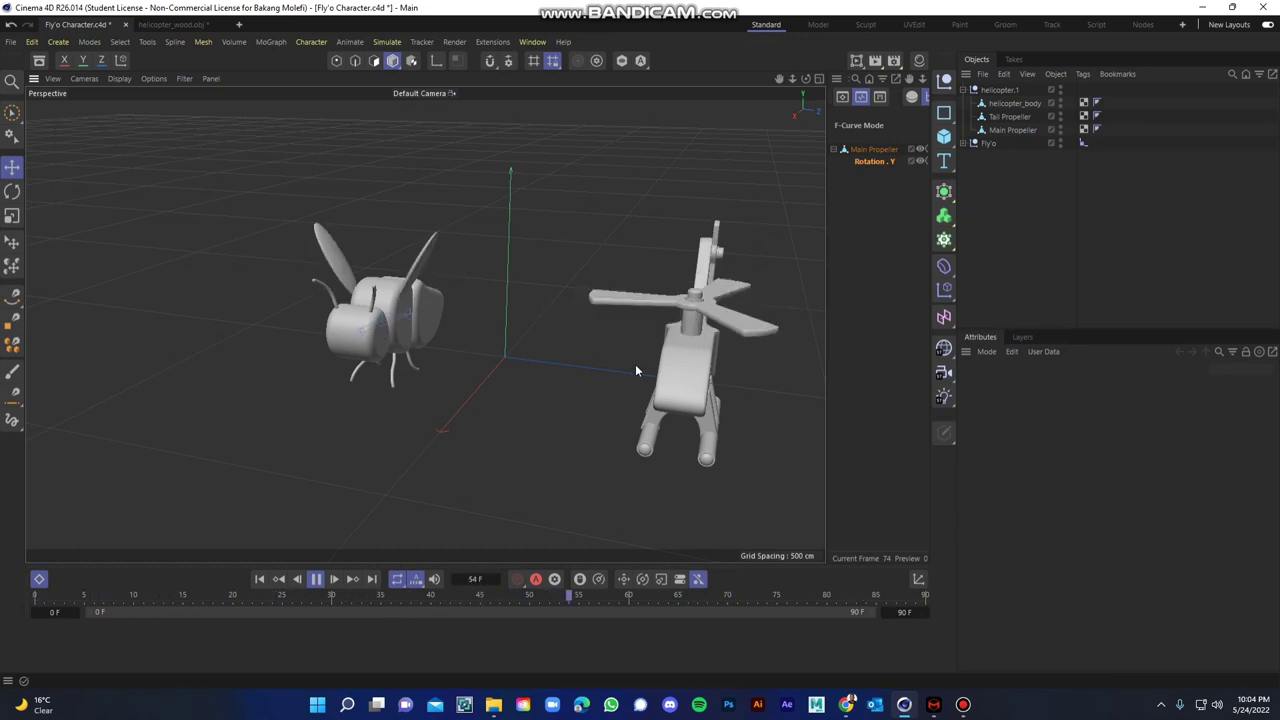
left_click_drag(635, 370, 522, 352, "alt")
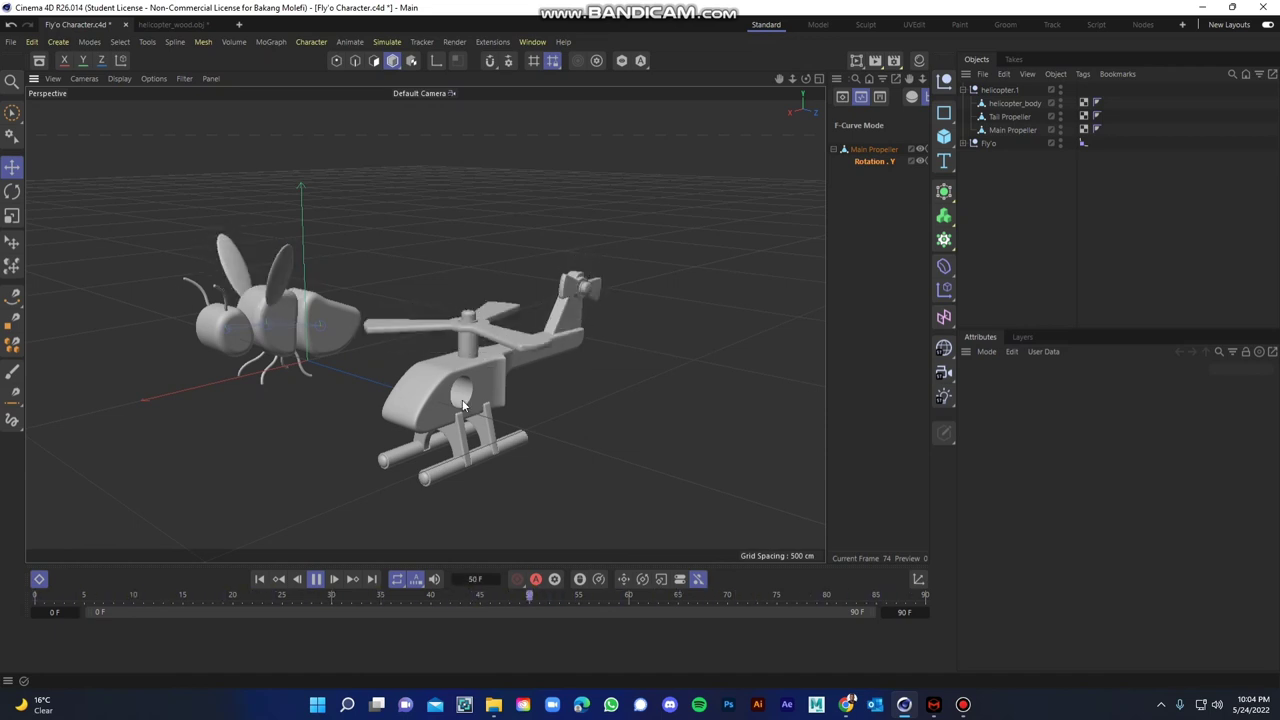
left_click_drag(463, 405, 306, 418, "alt")
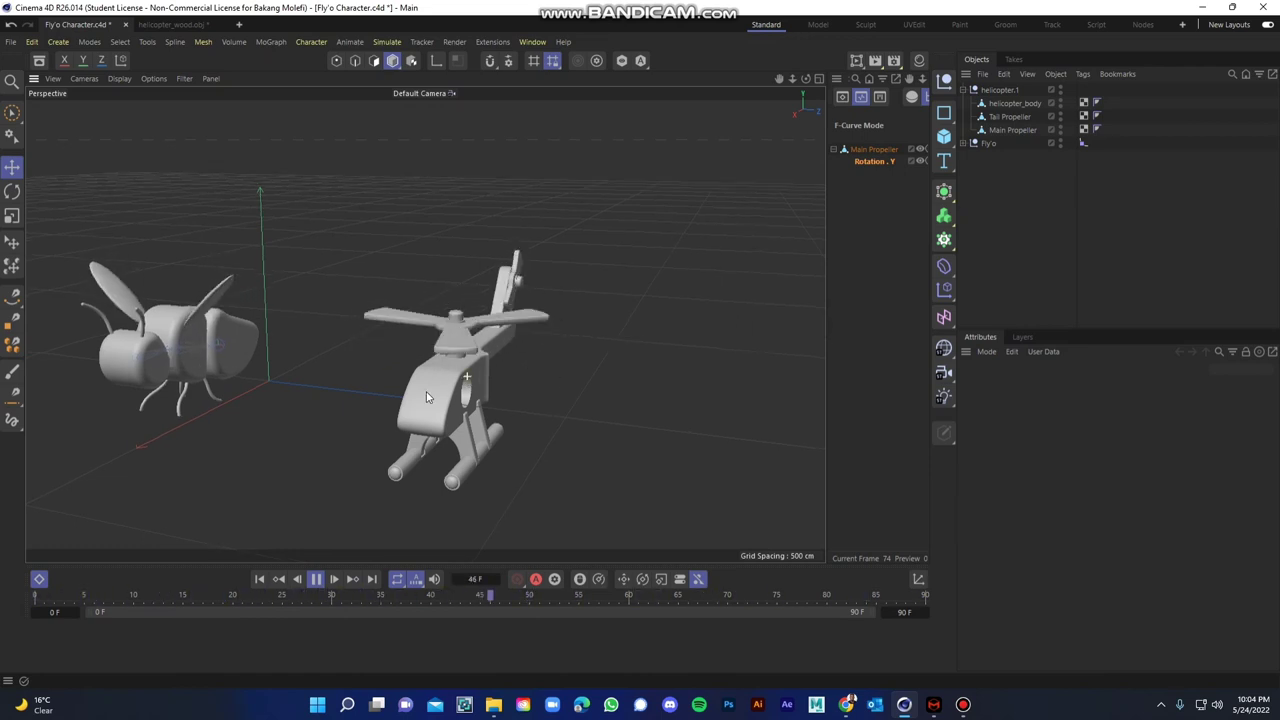
left_click_drag(426, 391, 469, 366, "alt")
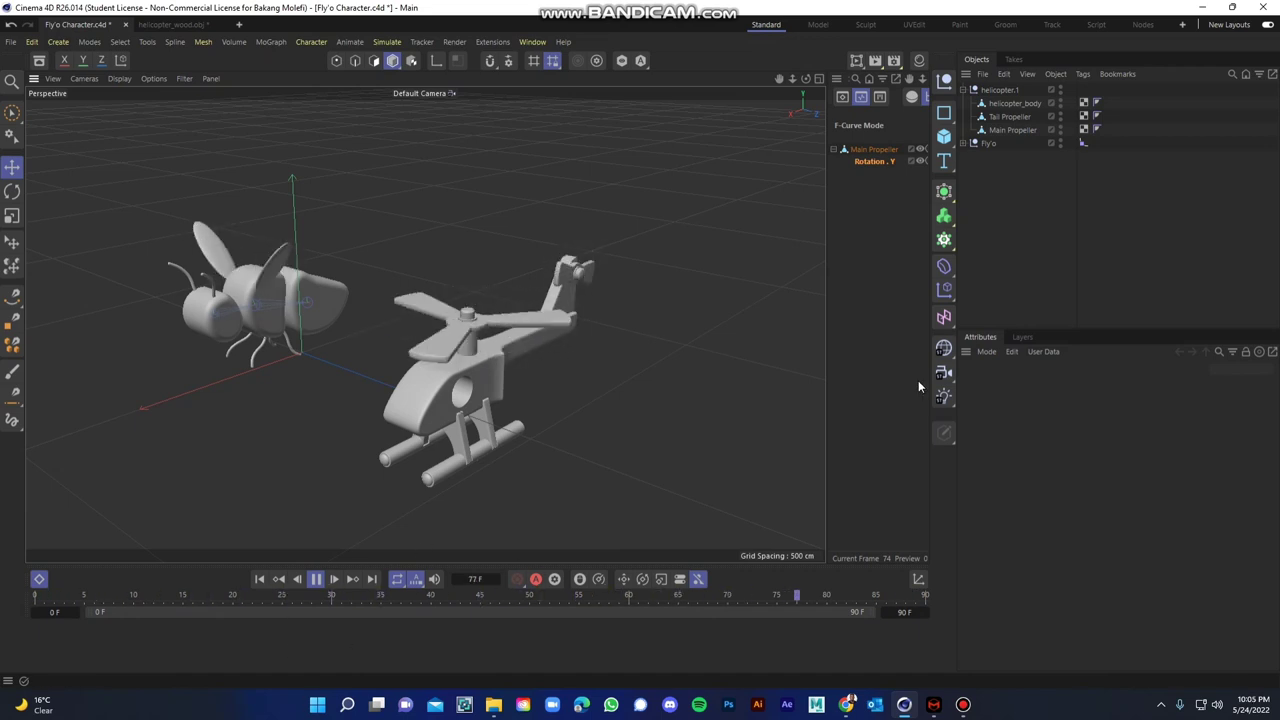
left_click(316, 580)
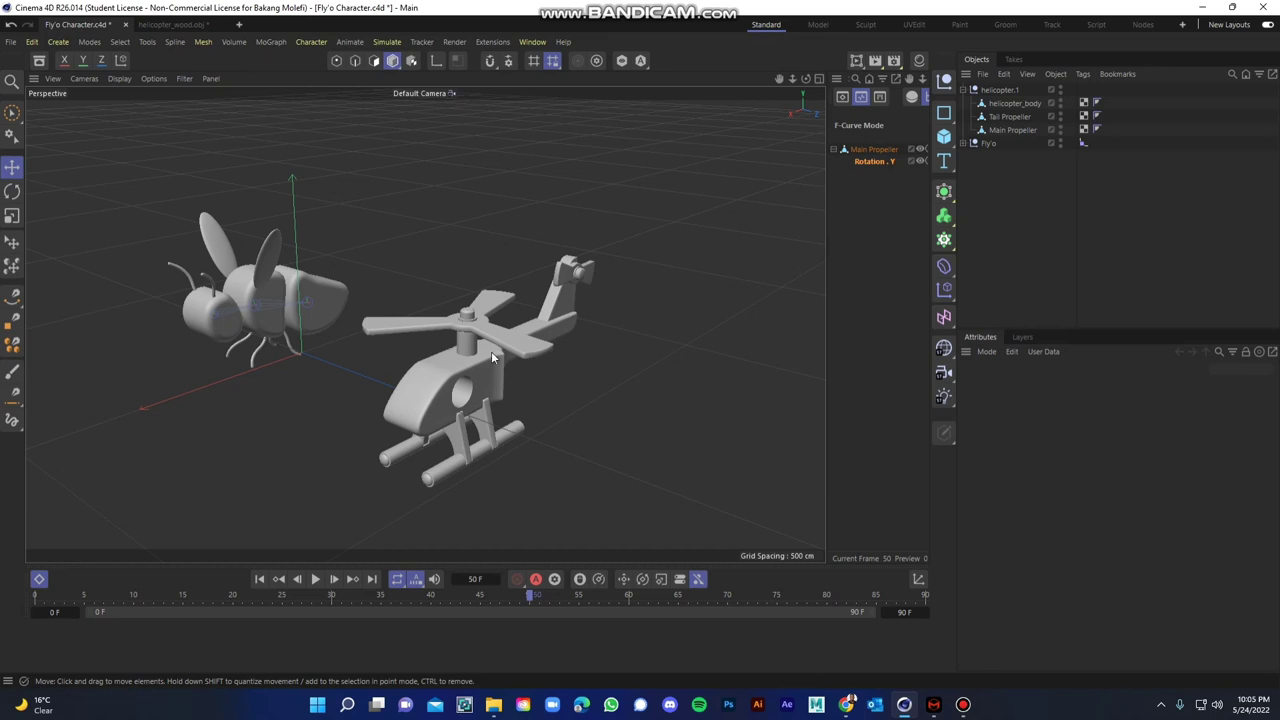
- Show the F-curves of the Main Propeller and inspect its Rotation Y curve in the enlarged curve editor
left_click(533, 355)
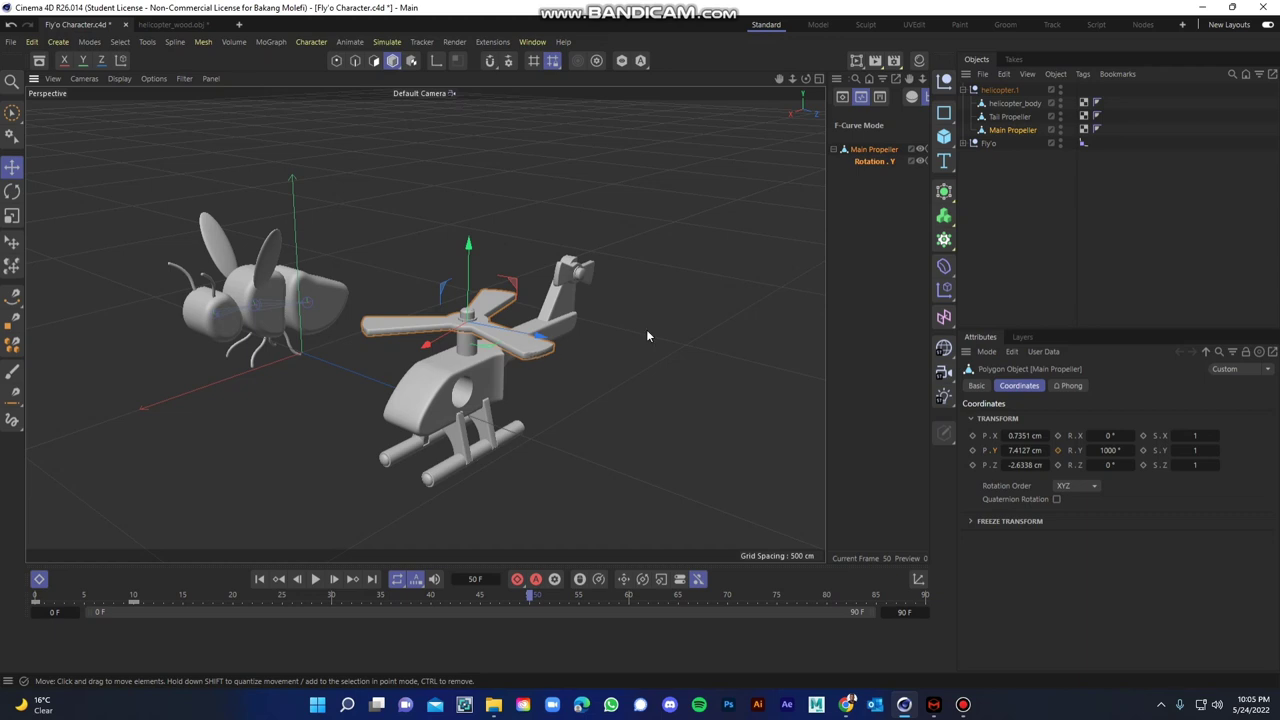
right_click(999, 131)
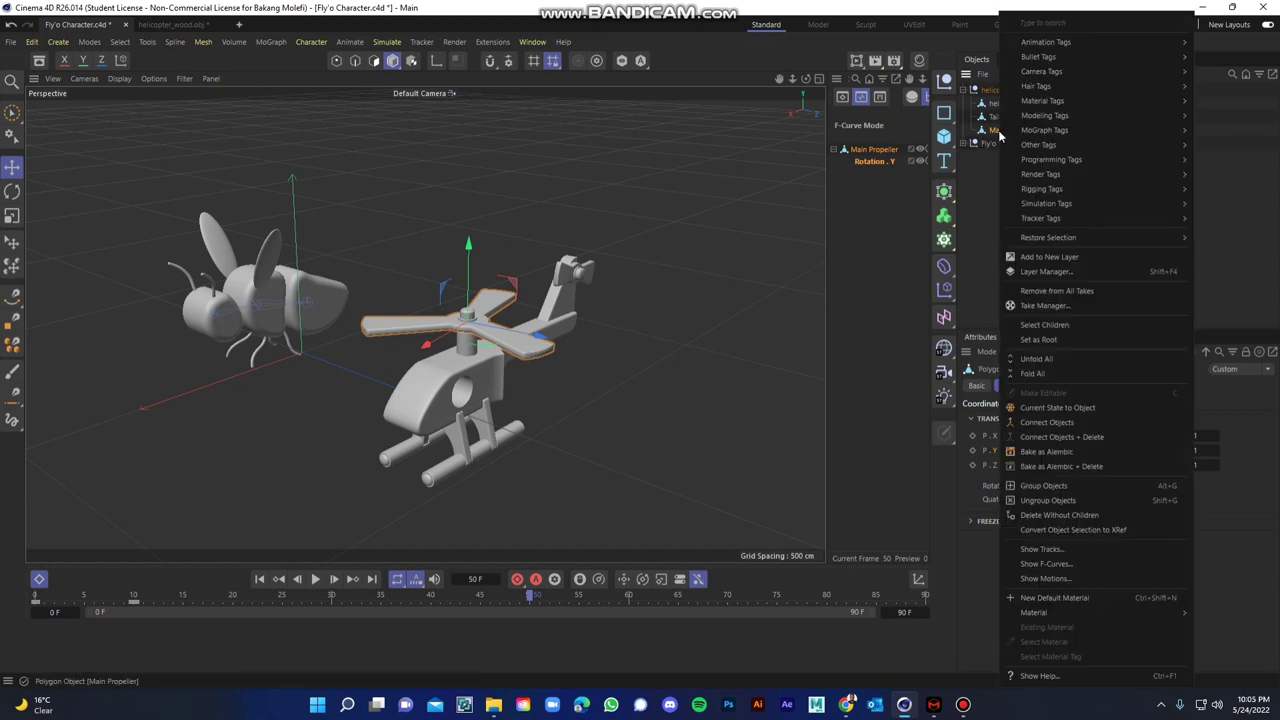
left_click(1046, 563)
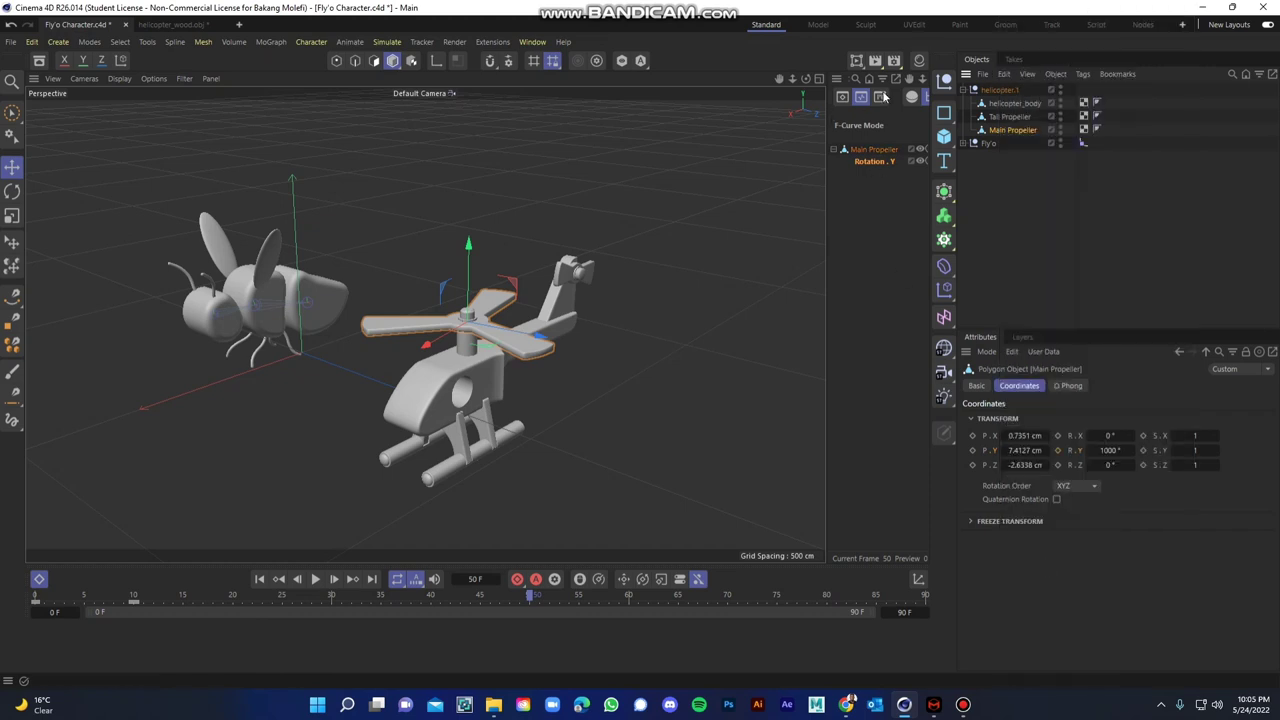
left_click_drag(829, 201, 620, 235)
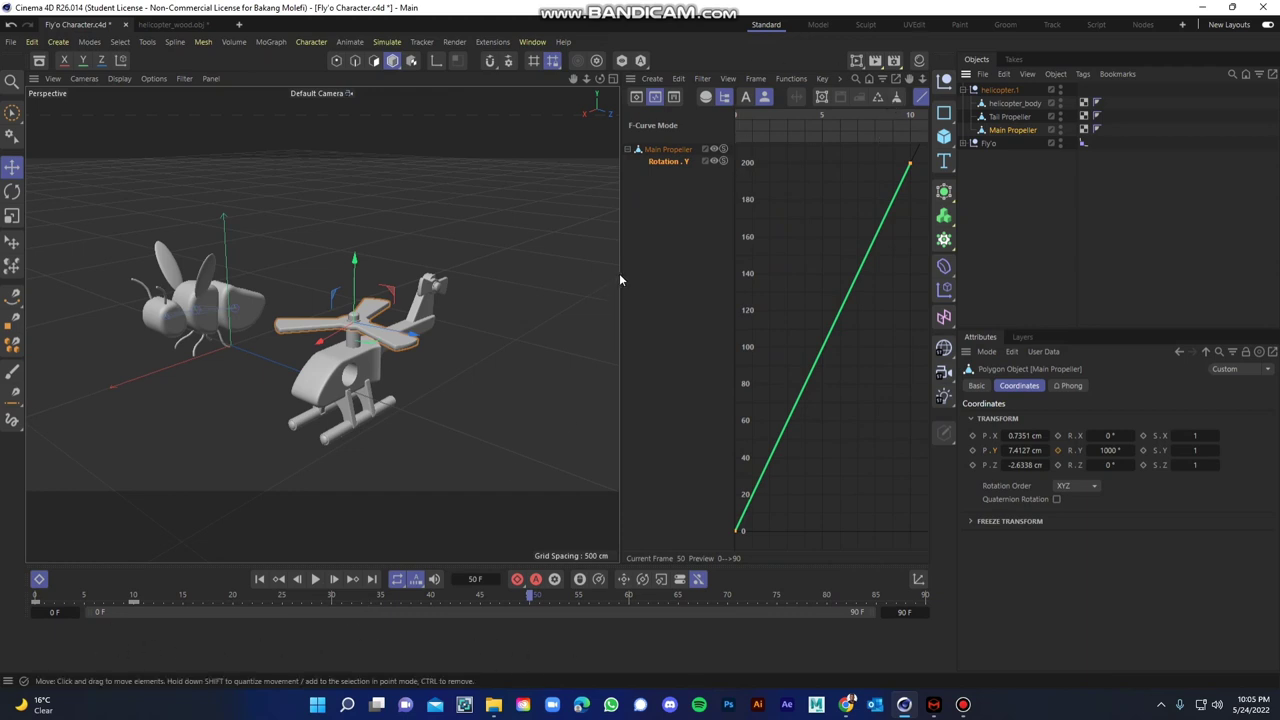
left_click_drag(620, 273, 807, 283)
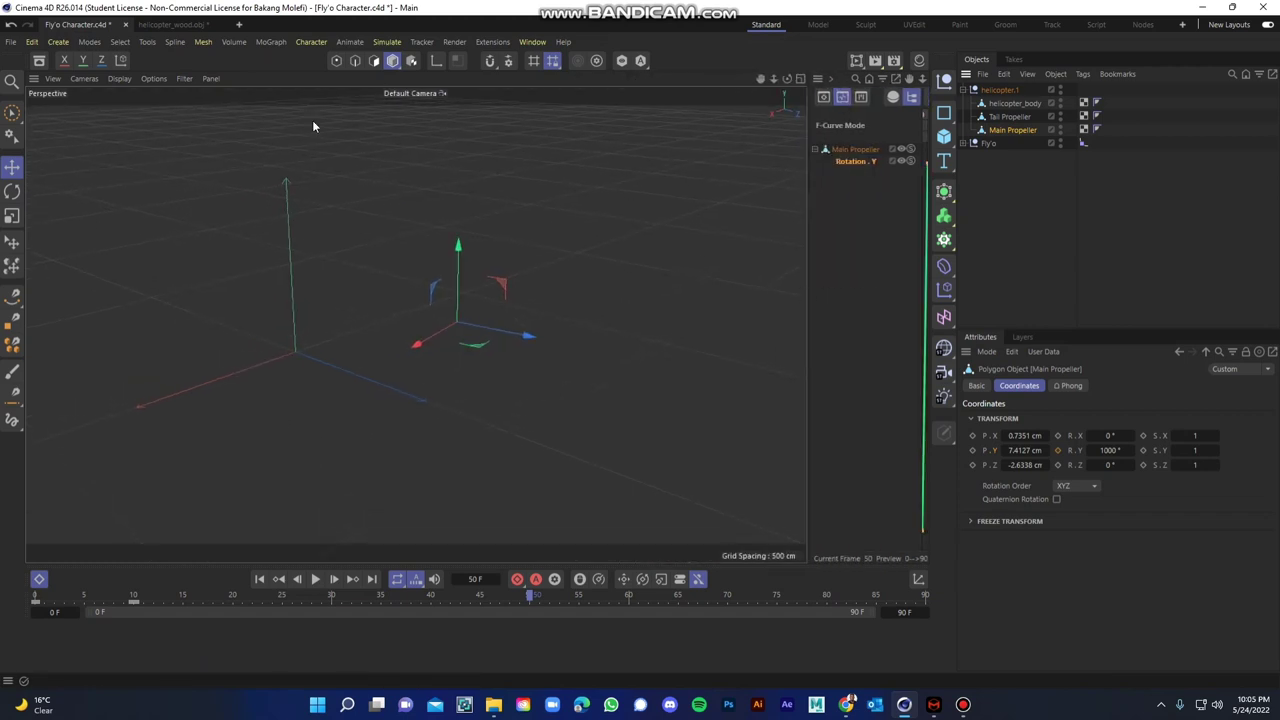
- Switch to the helicopter_wood.obj scene and hide the helicopter.1 group in the viewport
left_click(172, 25)
left_click_drag(486, 379, 518, 442, "alt")
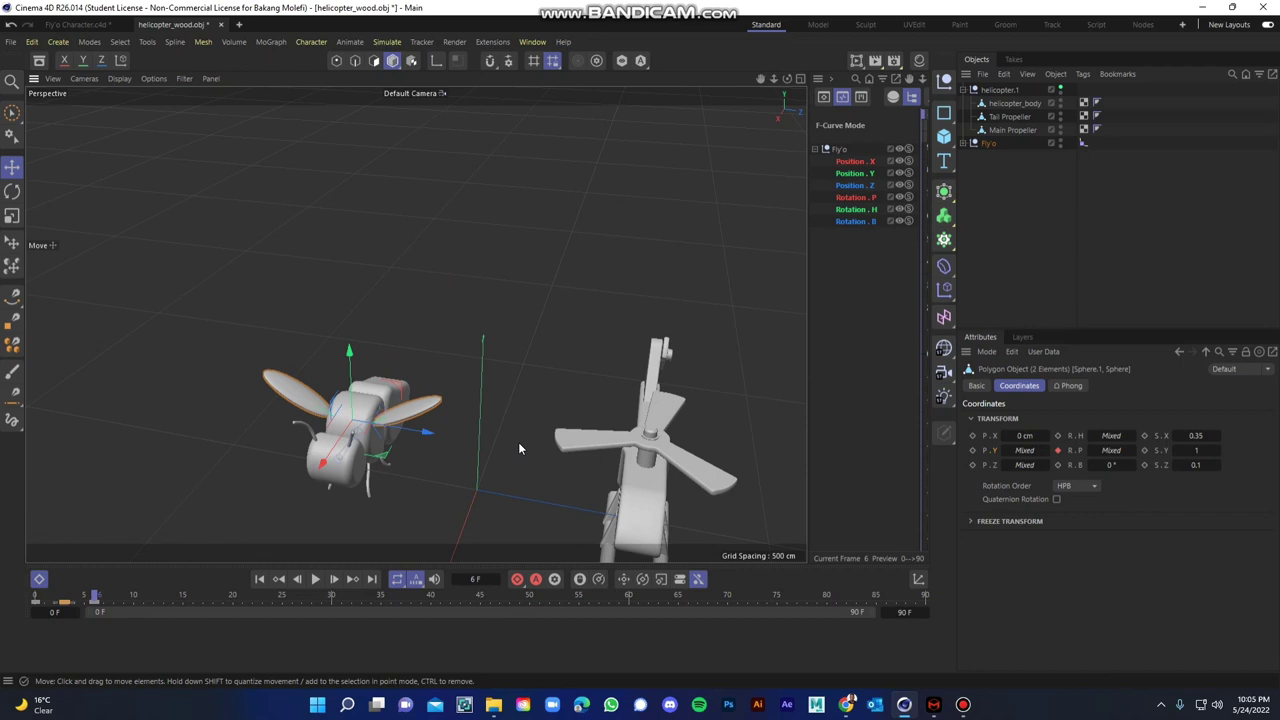
middle_click_drag(518, 442, 481, 310, "alt")
right_click_drag(481, 310, 446, 321, "alt")
left_click_drag(446, 321, 540, 388, "alt")
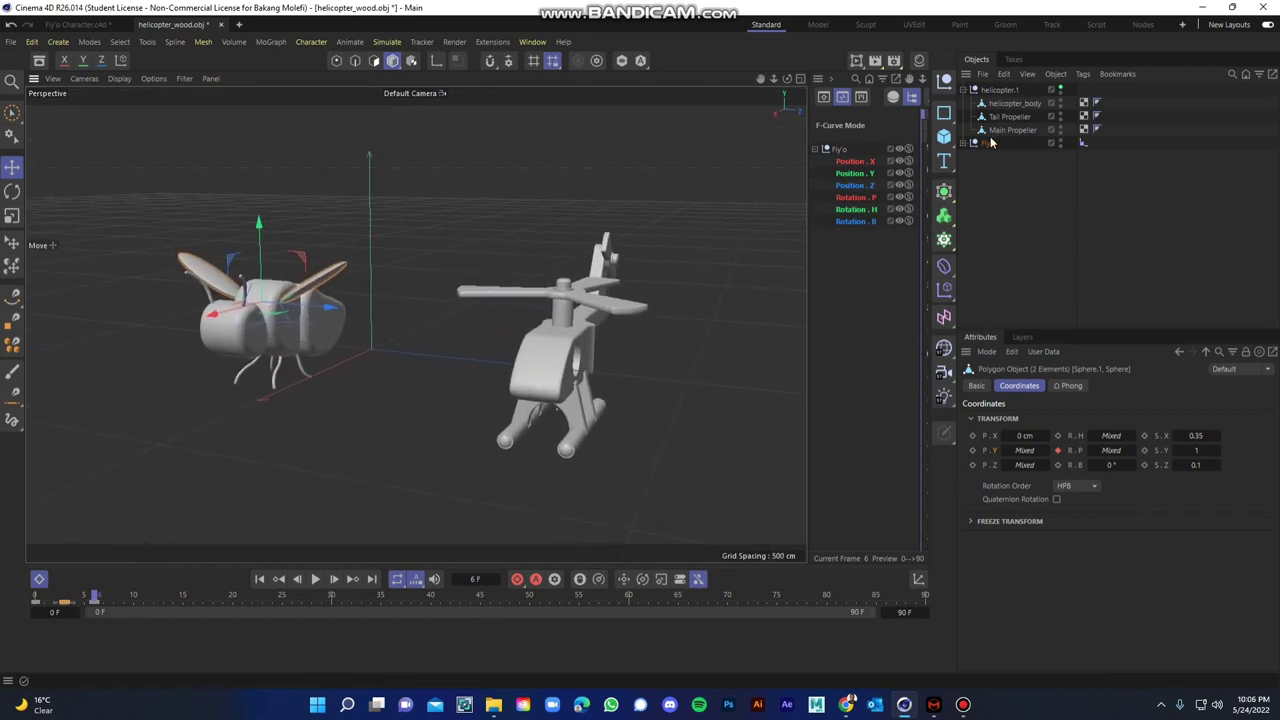
left_click(988, 143)
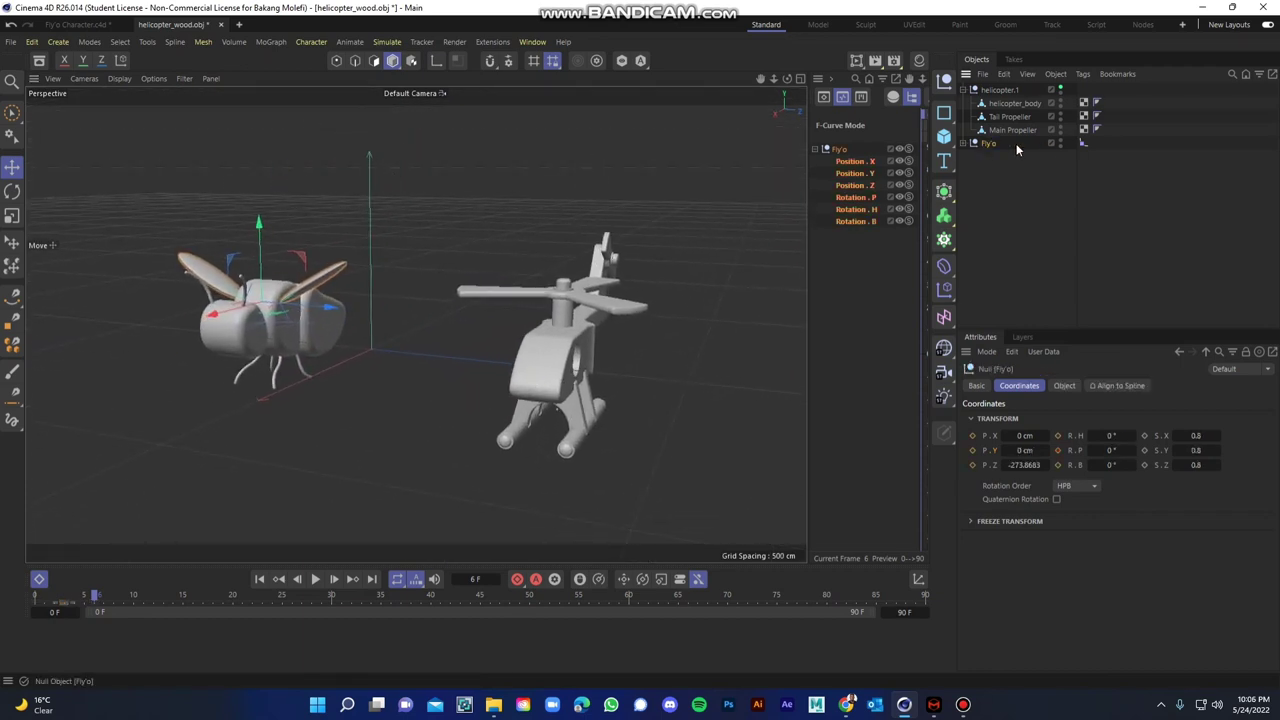
left_click(1061, 88, "alt")
- Select both bee wings and scrub through the timeline to check their motion, returning to frame 0
left_click_drag(247, 335, 403, 350, "alt")
right_click_drag(350, 330, 436, 367, "alt")
left_click_drag(300, 355, 393, 347, "alt")
left_click(491, 254)
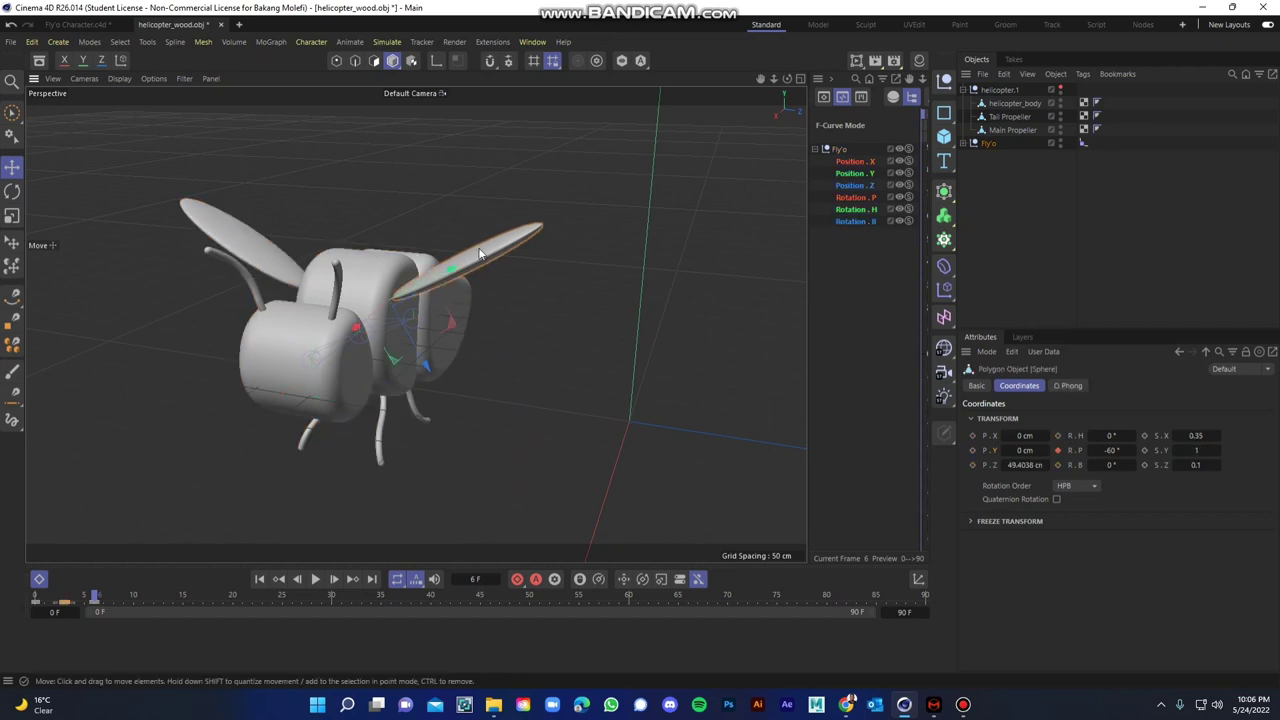
left_click(254, 262, "shift")
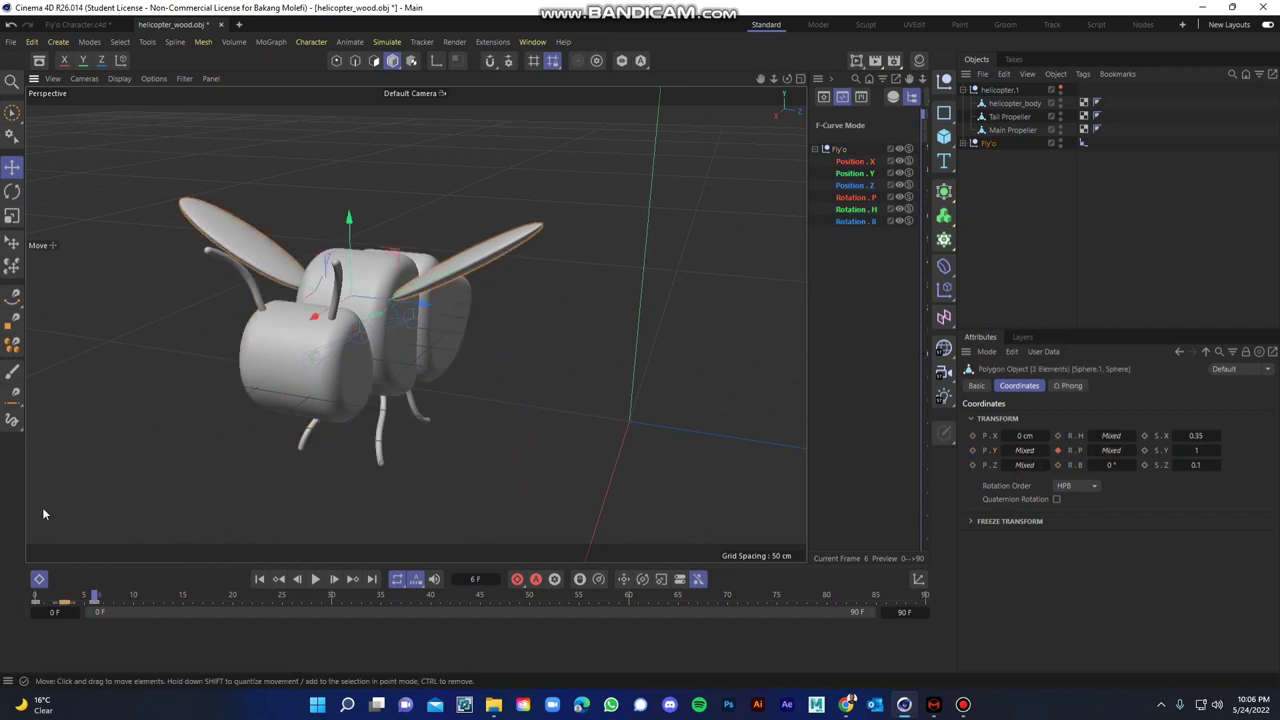
left_click_drag(93, 596, 527, 597)
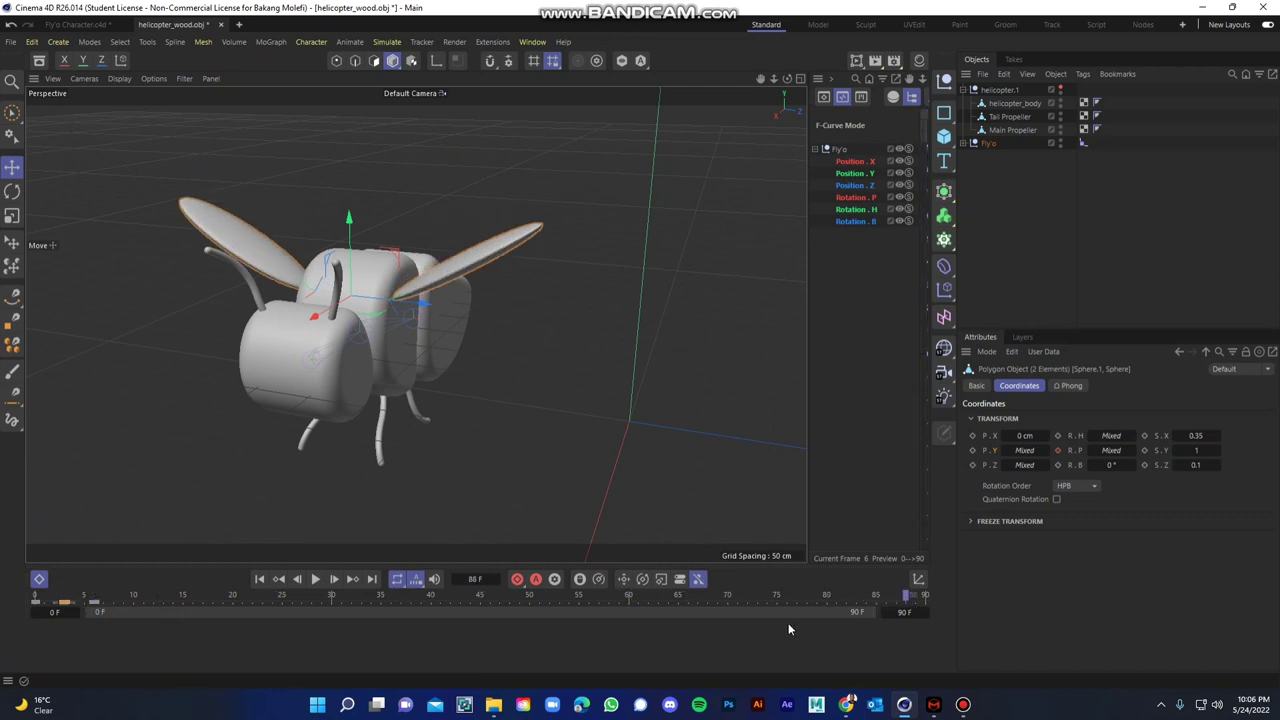
mouse_move(36, 598)
left_mouse_down()
mouse_move(570, 624)
mouse_move(36, 600)
left_mouse_up()
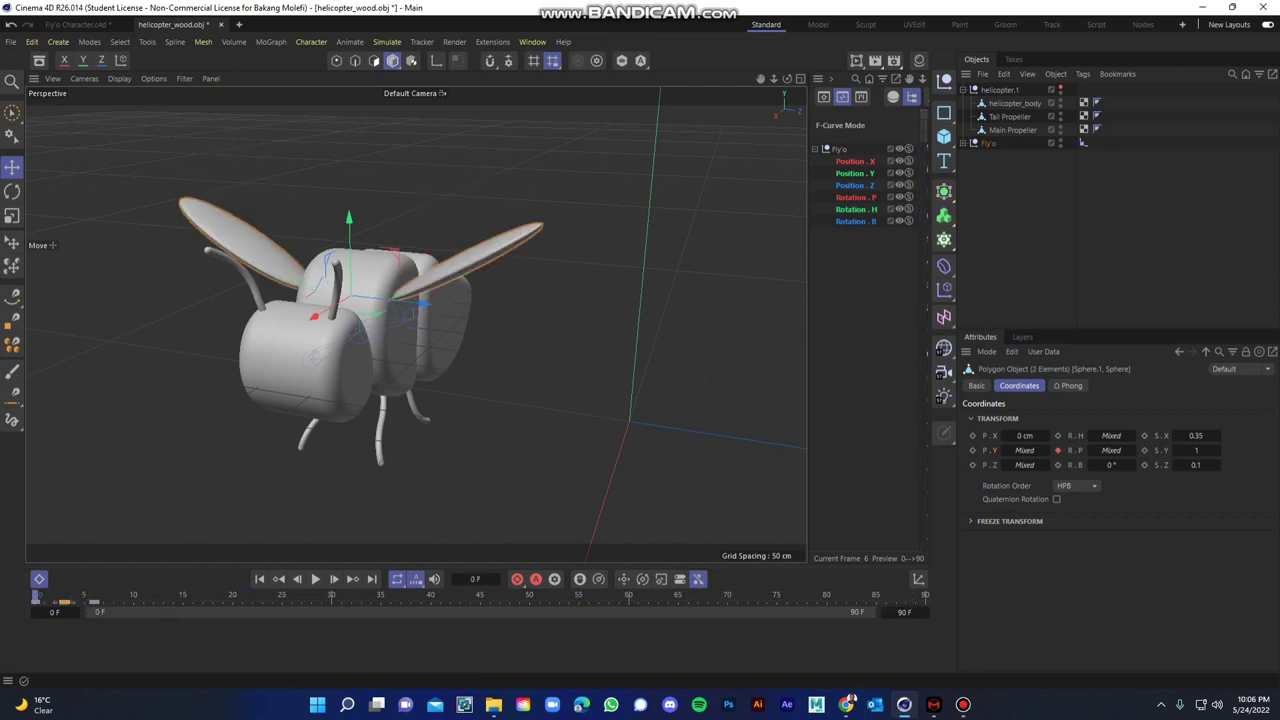
- Expand the Fly'o hierarchy and select both wing objects, Sphere.1 and Sphere
left_click(978, 164)
left_click(962, 143)
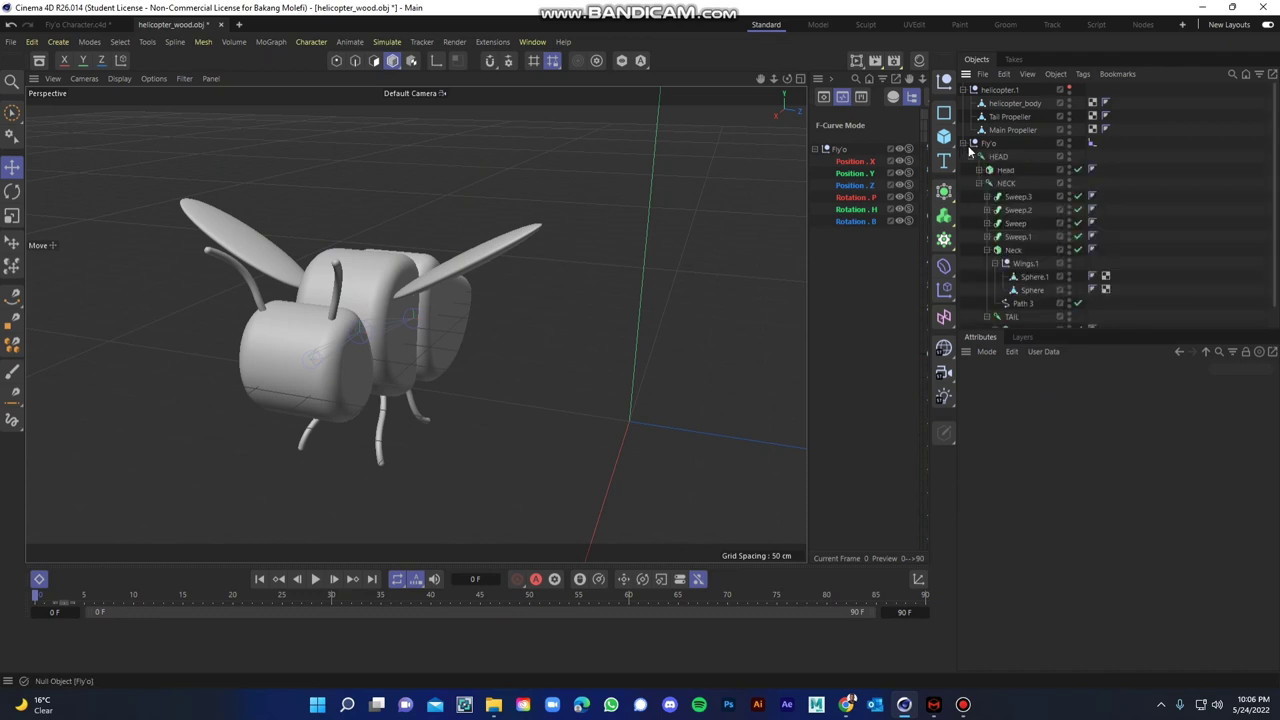
left_click(352, 255)
left_click(257, 240, "shift")
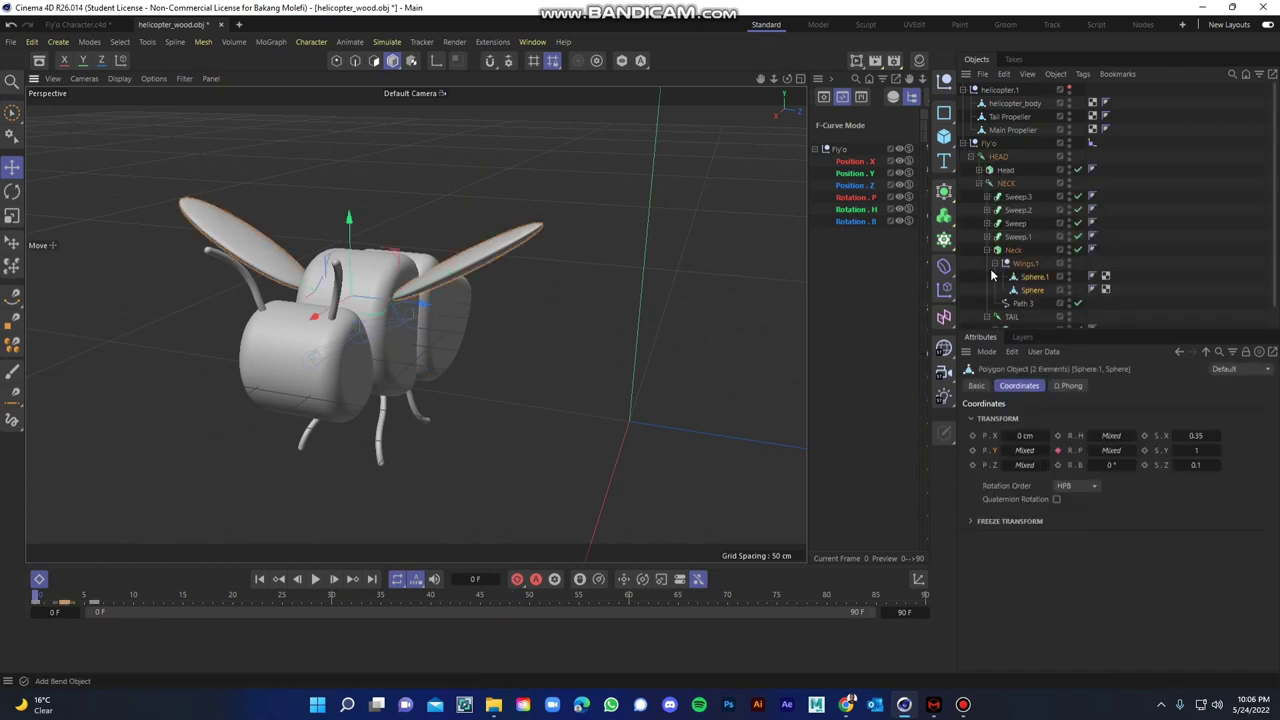
right_click(1033, 291)
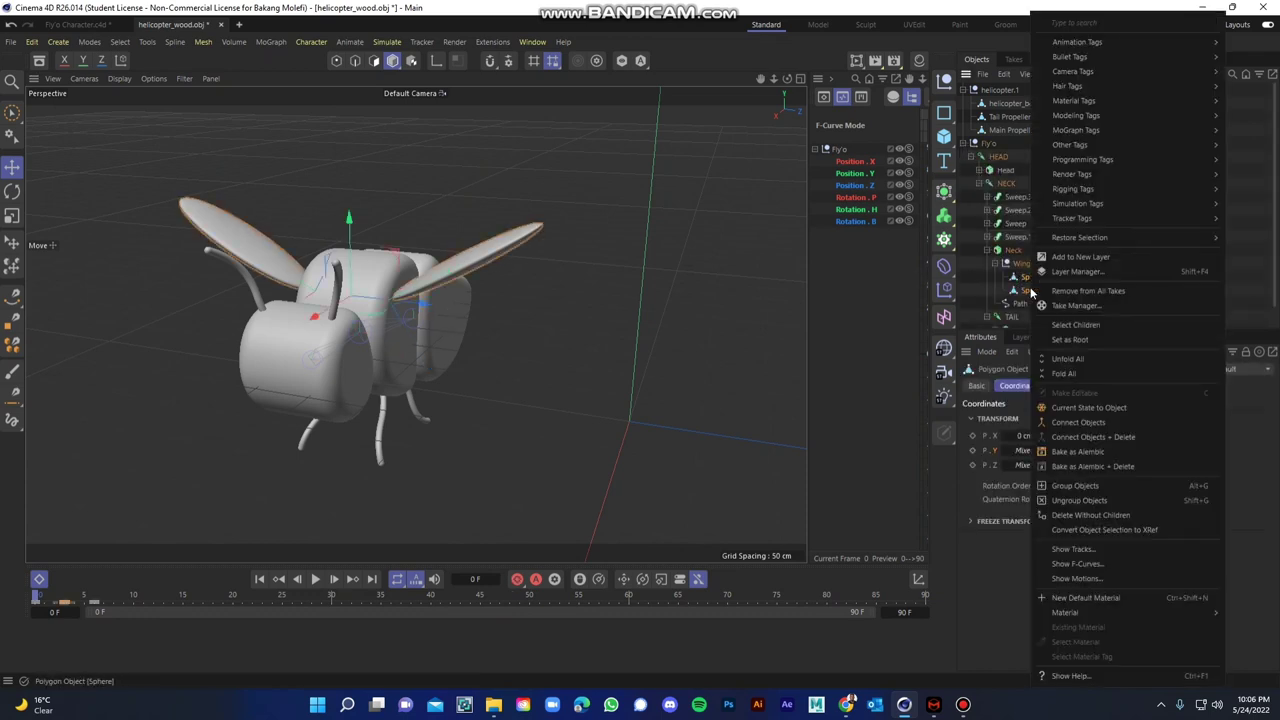
left_click(1026, 282)
left_click(1033, 290, "ctrl")
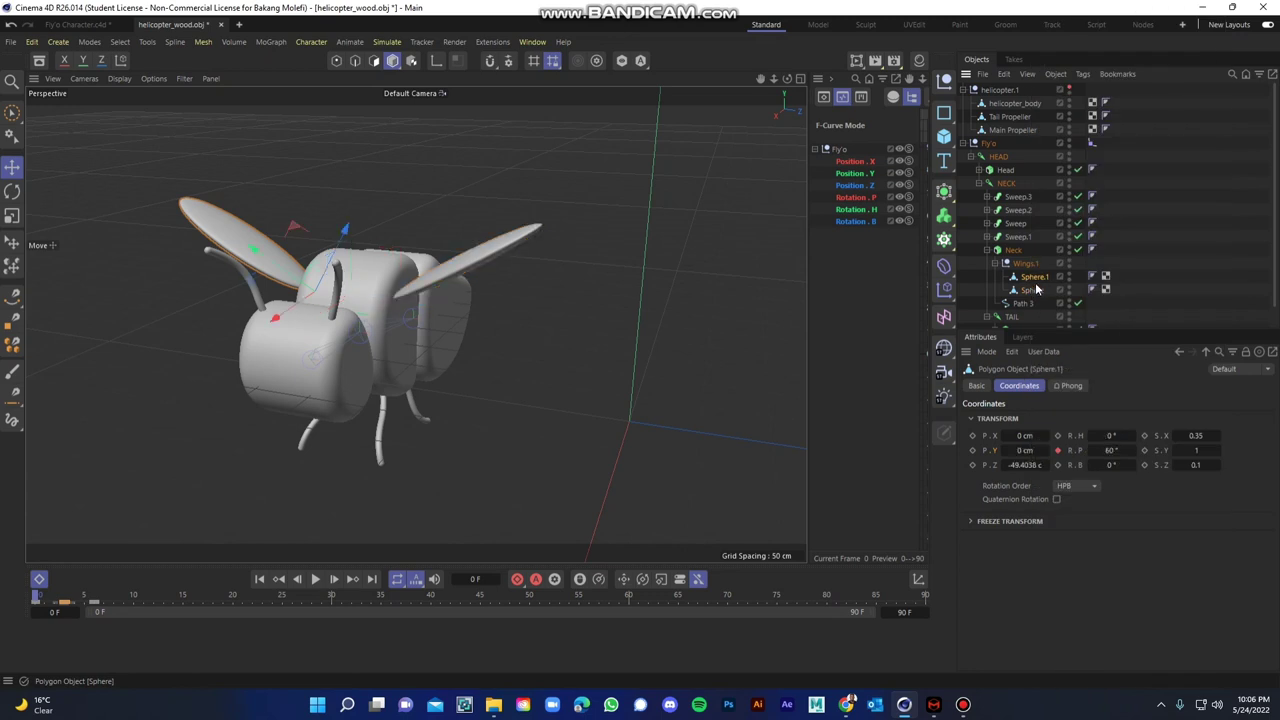
left_click(1033, 290, "ctrl")
- Show the F-curves of both wings and enlarge the curve editor to fit their Rotation P curves
right_click(1033, 290)
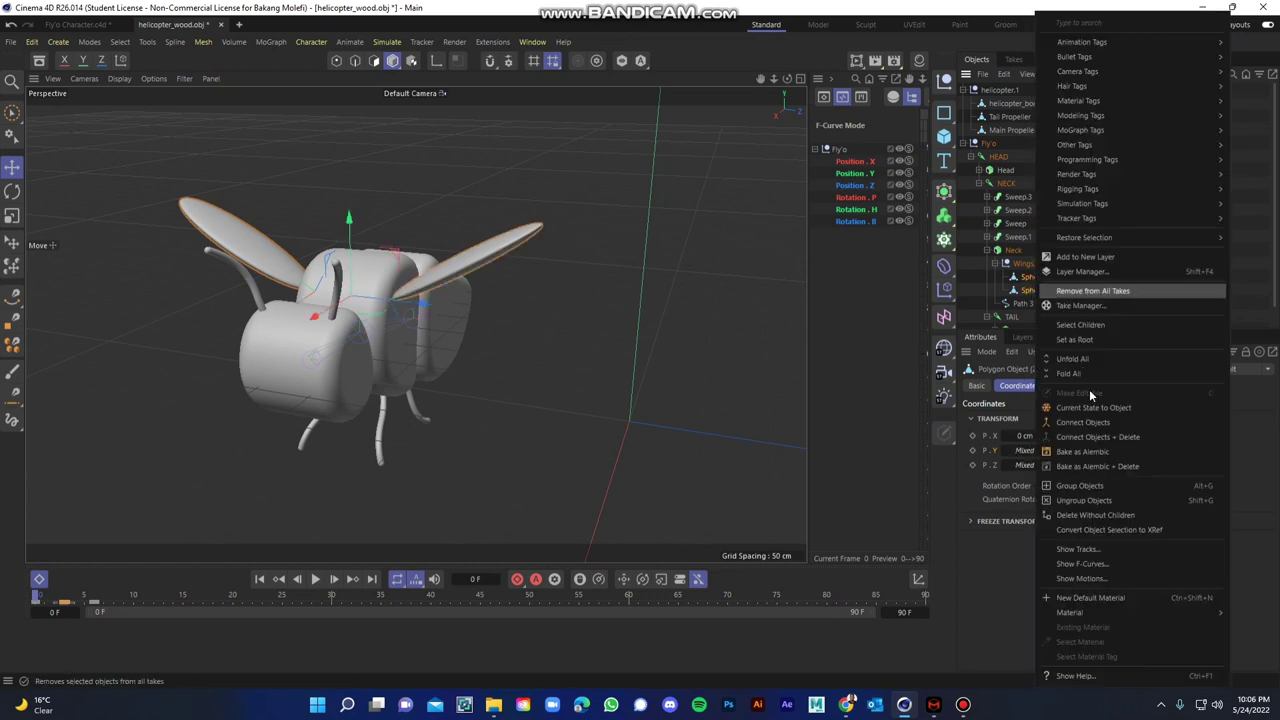
left_click(1095, 578)
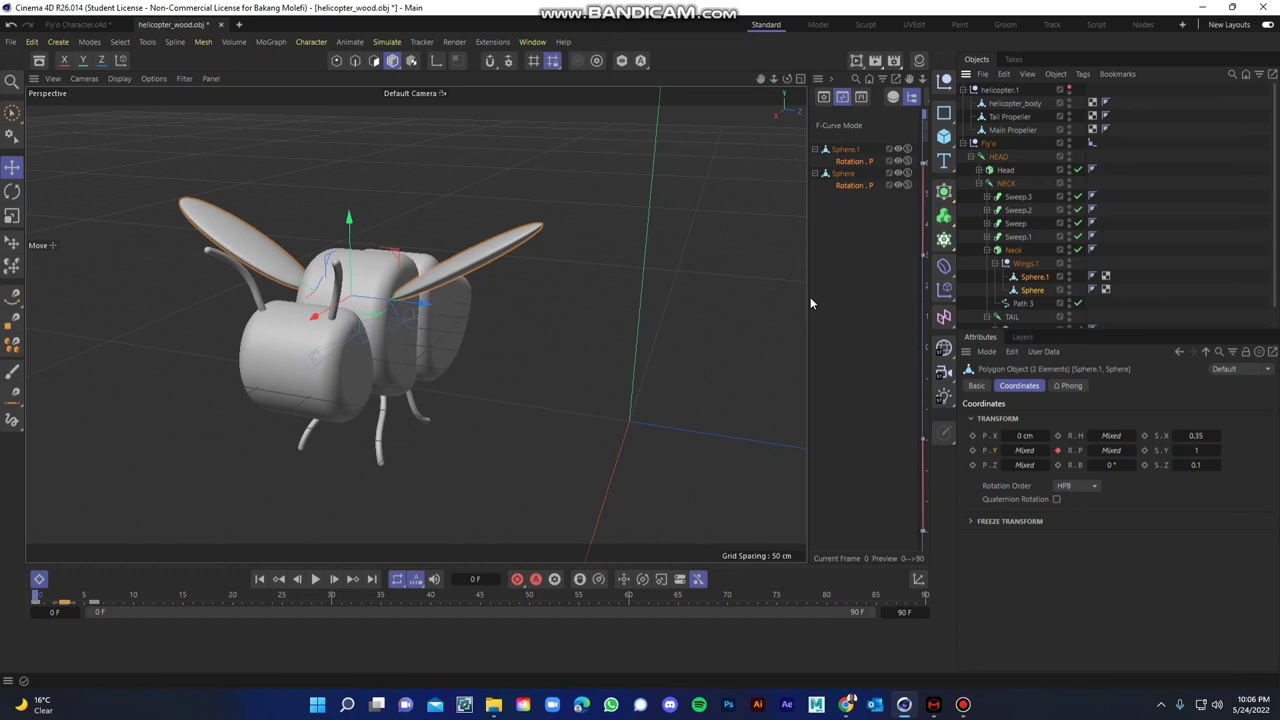
left_click_drag(809, 294, 455, 353)
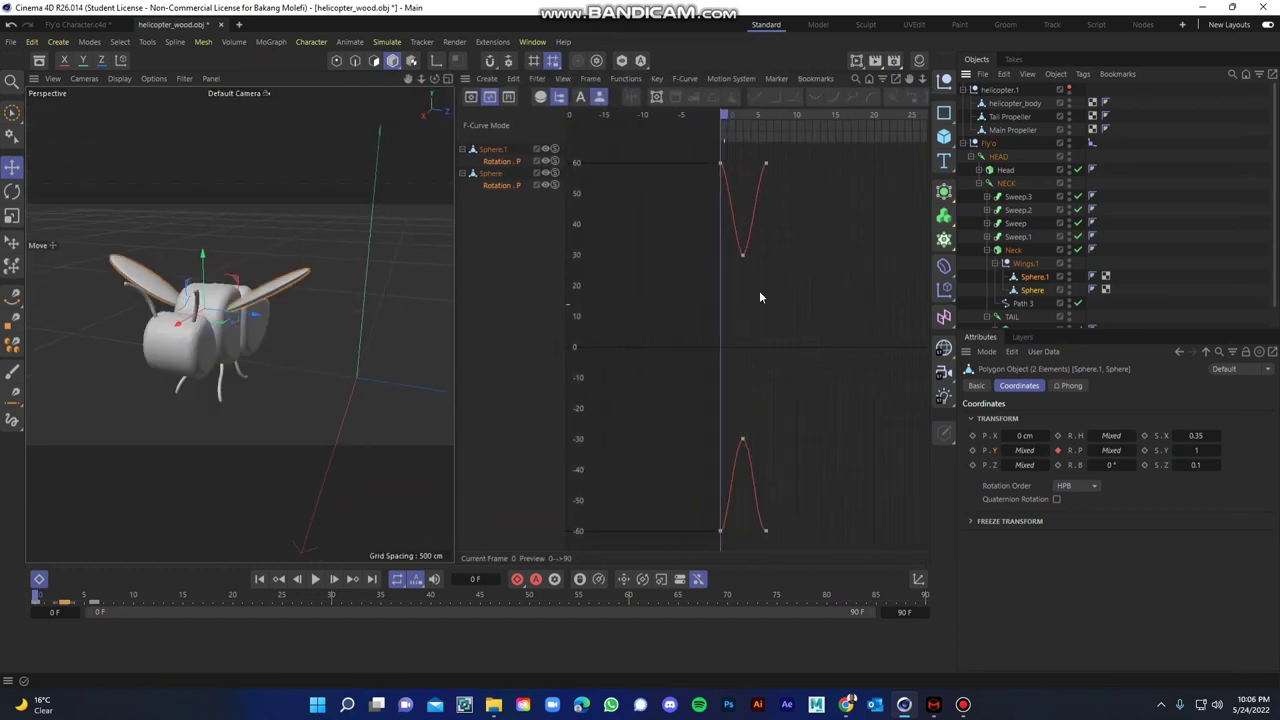
scroll(759, 290, "down", 6)
scroll(759, 290, "up", 2)
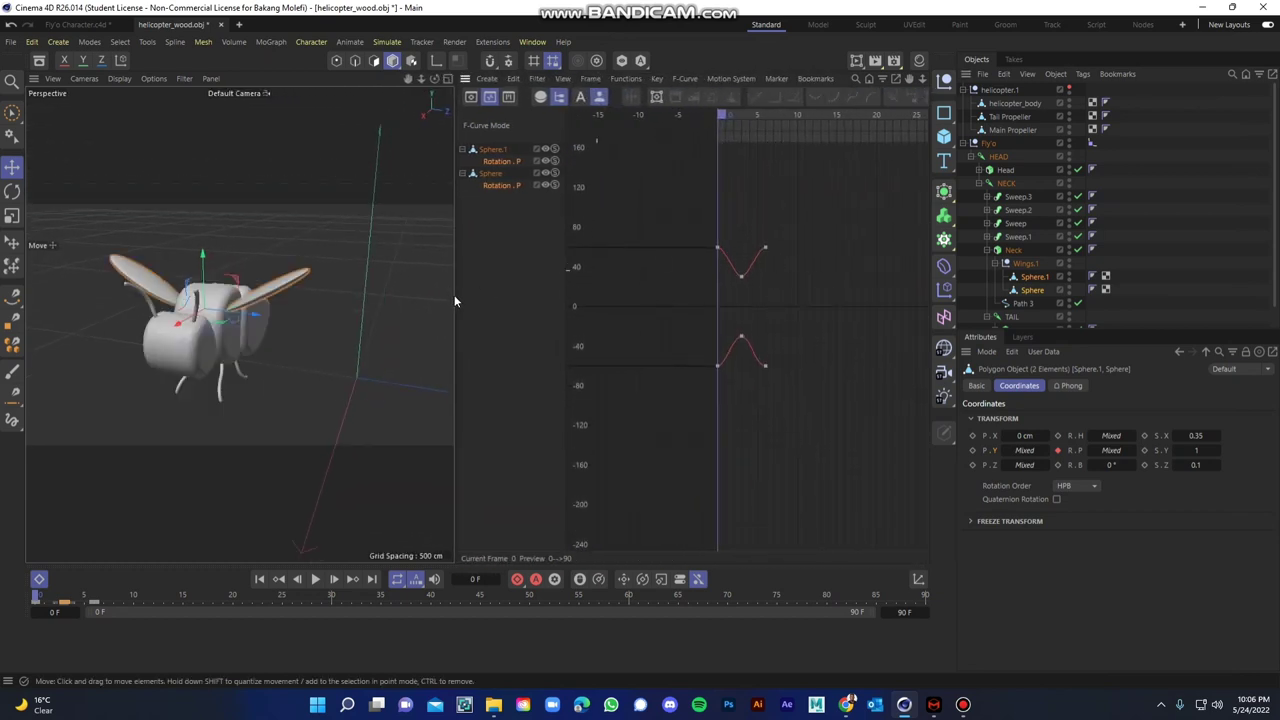
- Select all keys on both wings' Rotation P curves and set the tracks to Repeat After
left_click_drag(808, 408, 663, 126)
right_click_drag(721, 242, 688, 282, "alt")
middle_click_drag(808, 316, 781, 396, "alt")
mouse_move(808, 316)
right_mouse_down("alt")
mouse_move(830, 270)
mouse_move(812, 322)
right_mouse_up("alt")
middle_click_drag(687, 347, 687, 254, "alt")
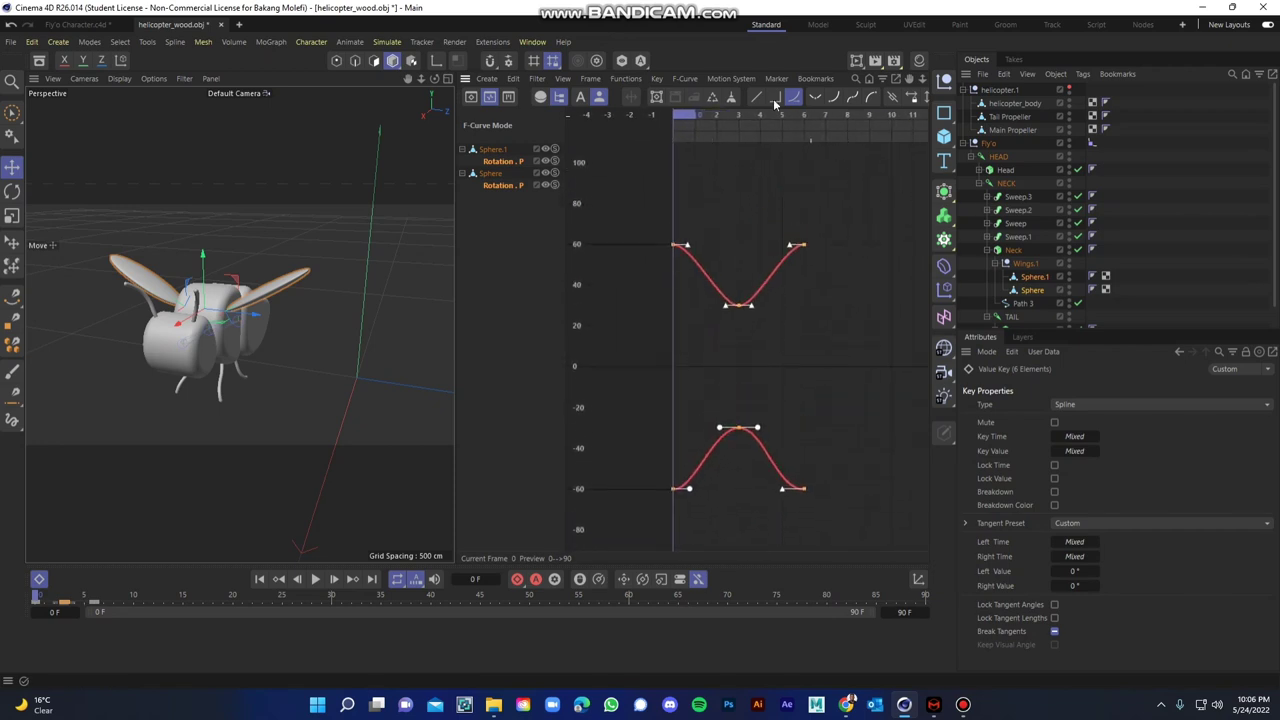
left_click(628, 79)
mouse_move(648, 121)
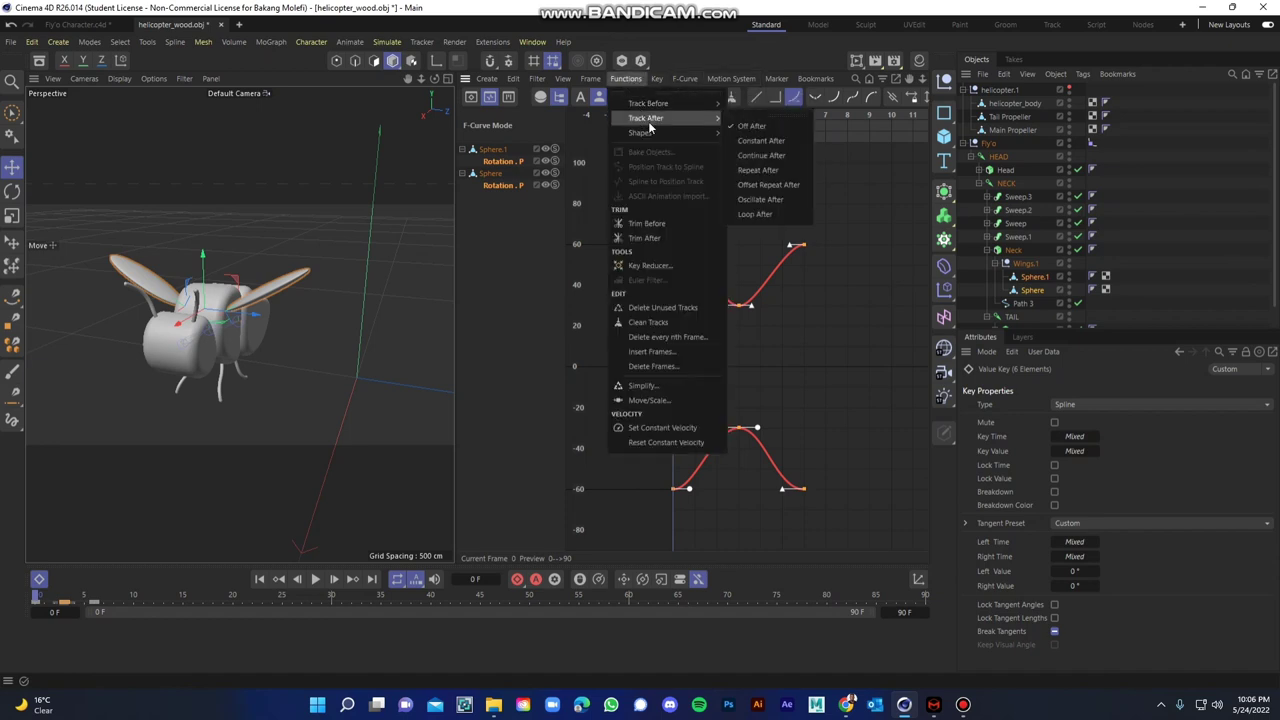
left_click(758, 170)
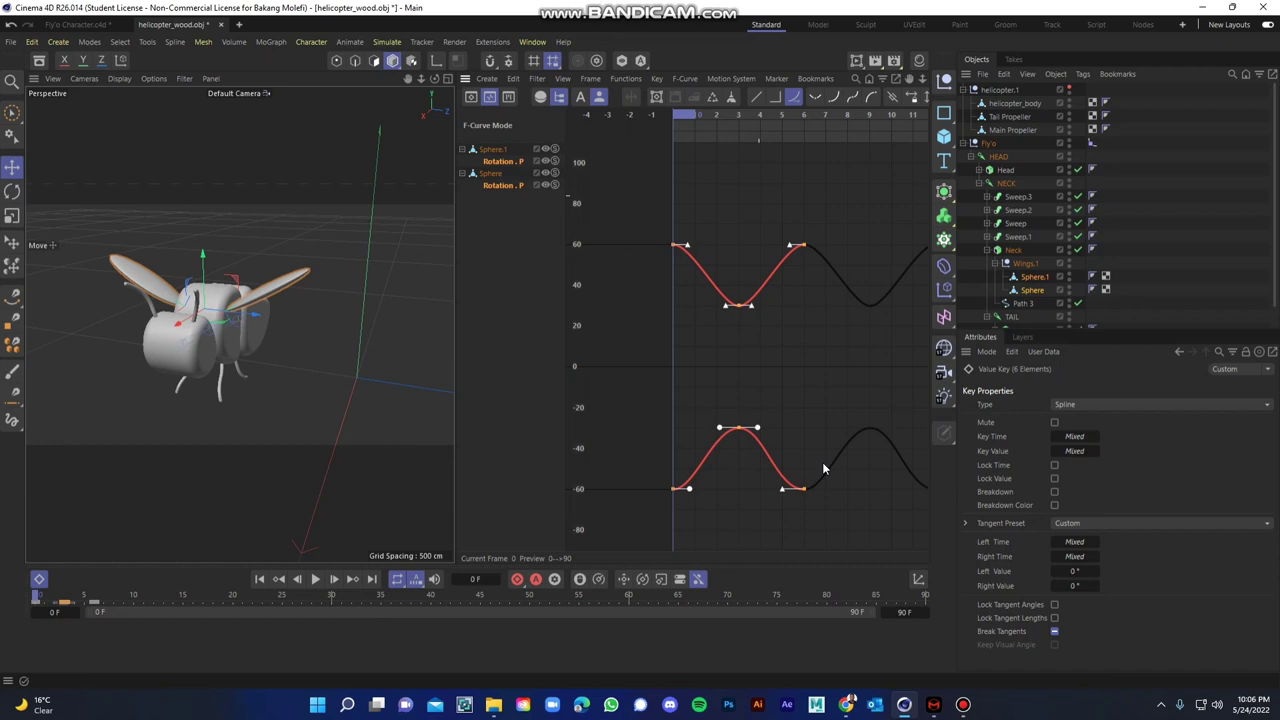
- Scrub to frames 6 and 9 to check the repeated wing motion against the curves, and return to frame 0
middle_click_drag(846, 507, 821, 415, "alt")
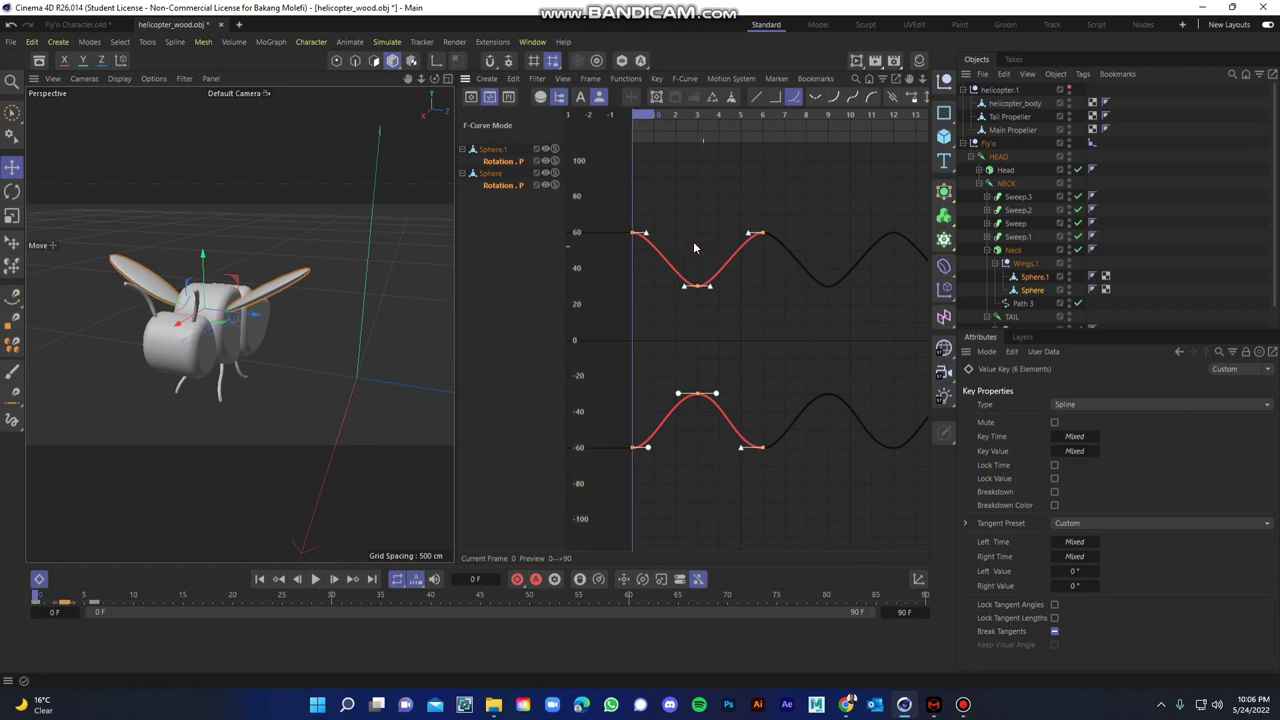
left_click_drag(686, 117, 759, 158)
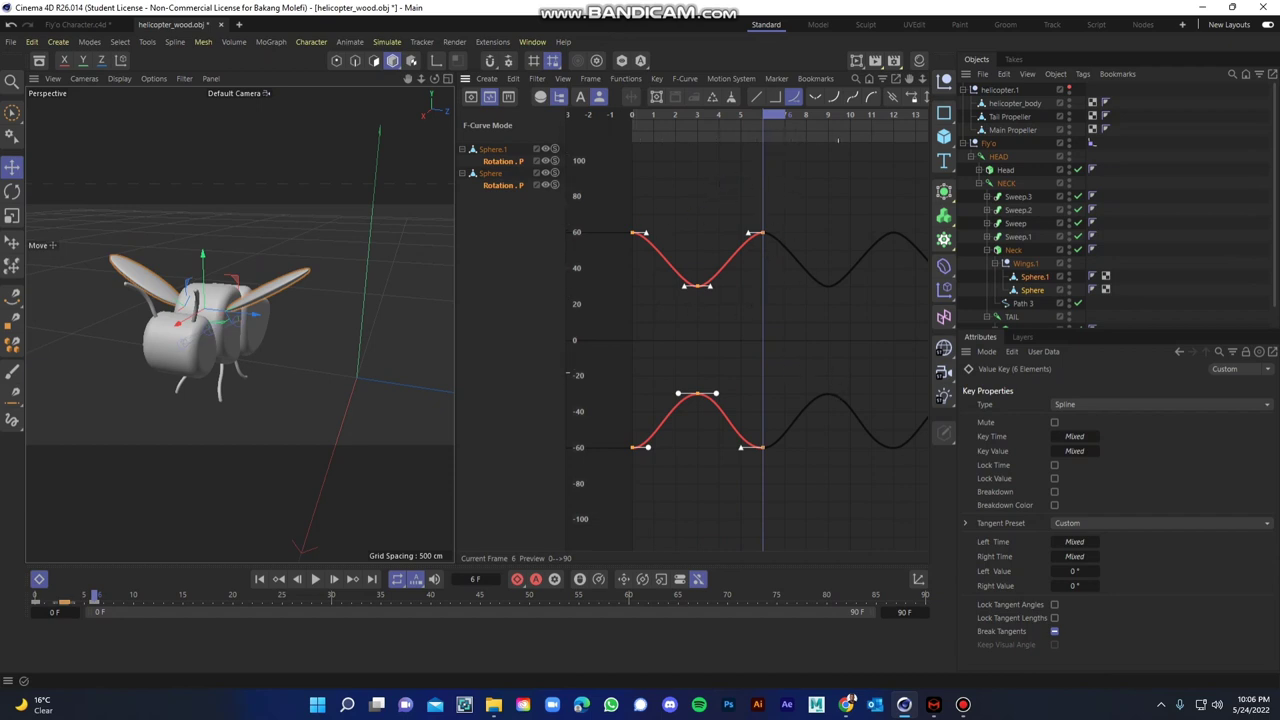
middle_click_drag(809, 264, 763, 270)
left_click_drag(731, 122, 774, 138)
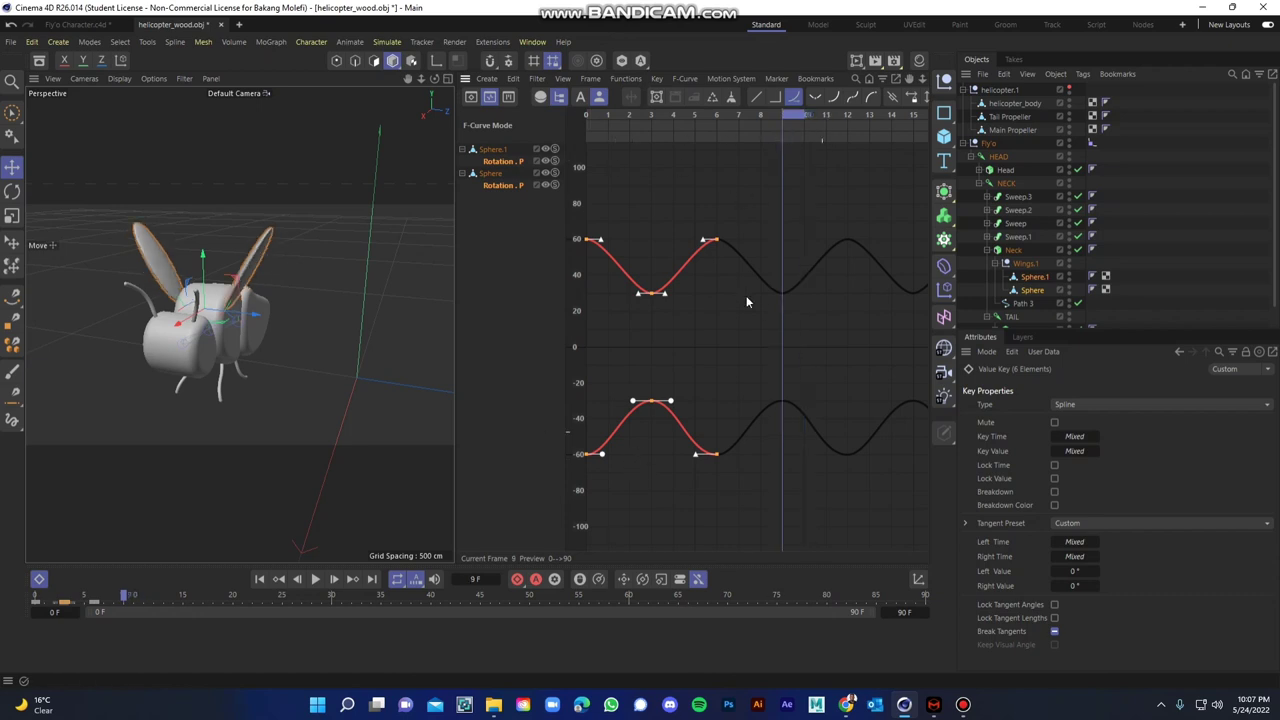
left_click_drag(731, 217, 562, 316)
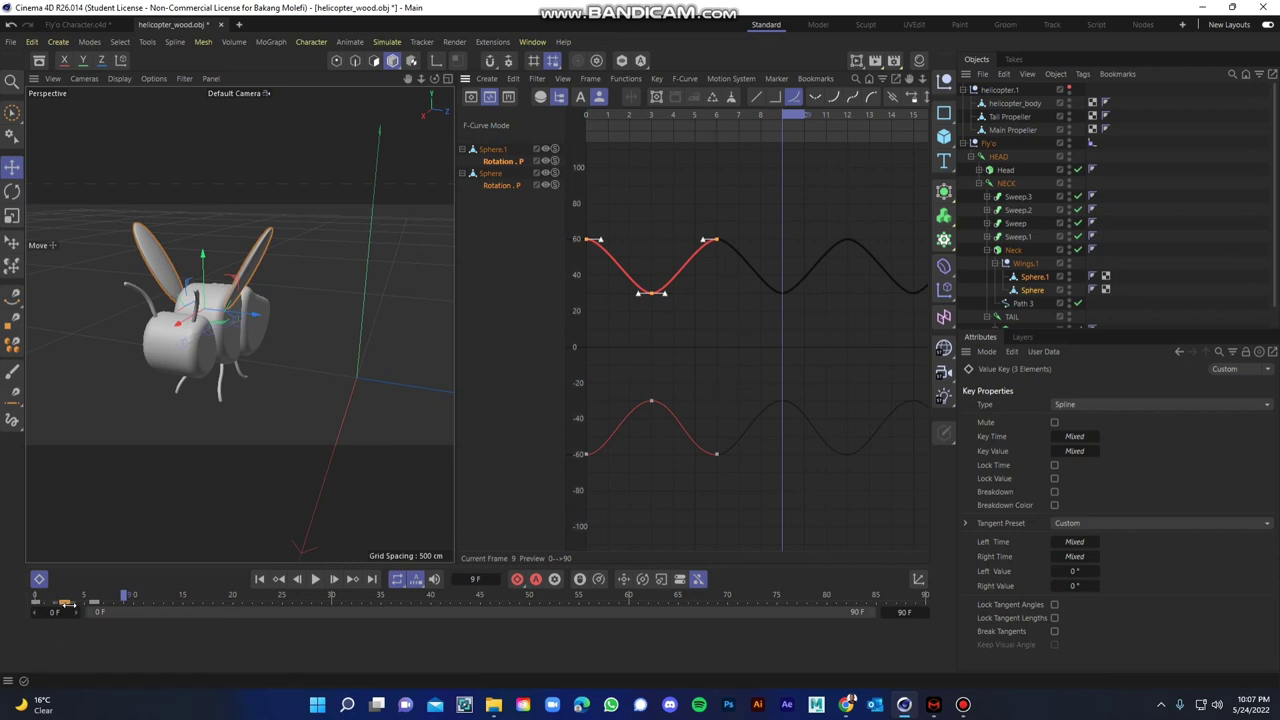
left_click(31, 601)
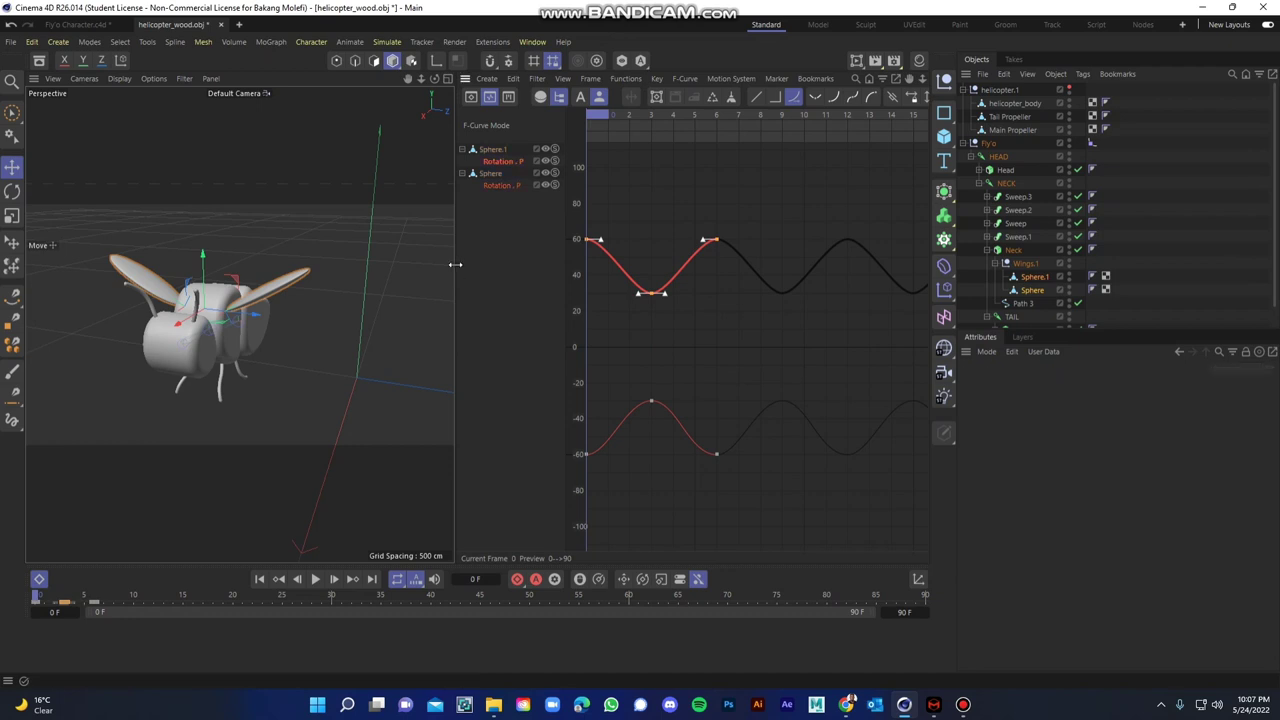
- Play the animation in an enlarged viewport to check the looping wing flaps, and stop playback
left_click_drag(455, 264, 757, 285)
left_click(320, 578)
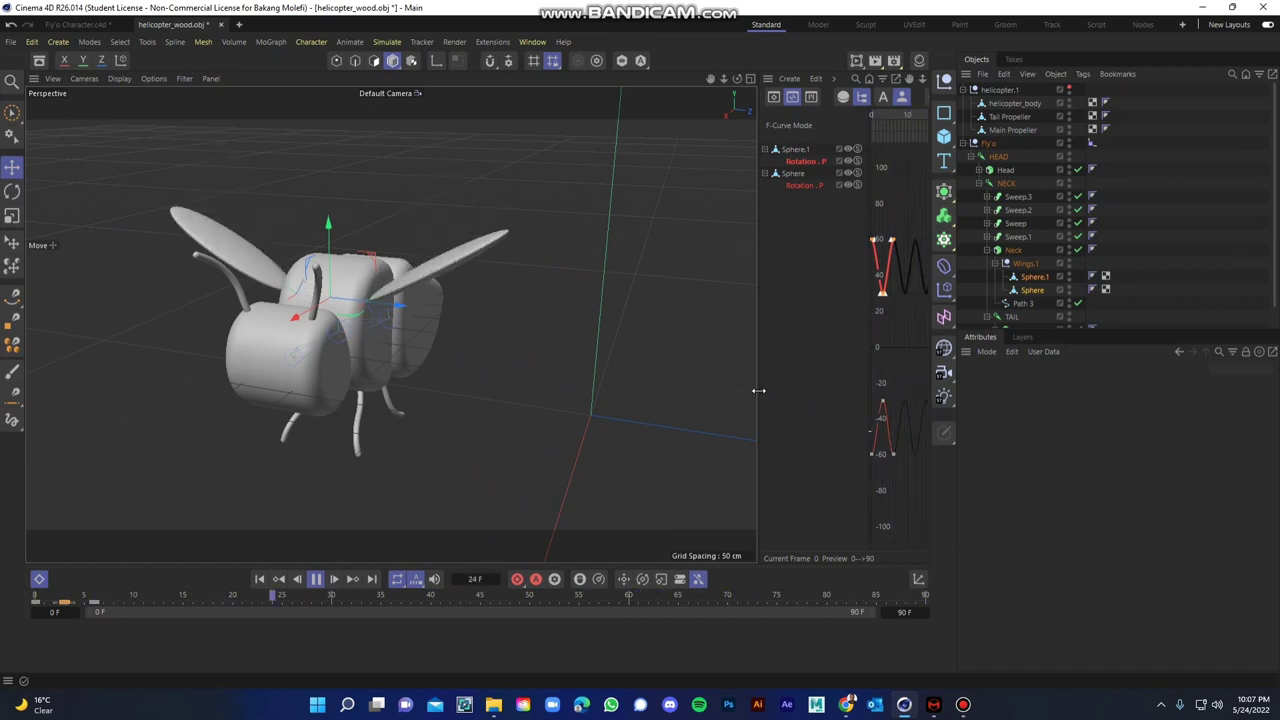
left_click_drag(762, 407, 400, 420)
right_click_drag(846, 393, 911, 401, "alt")
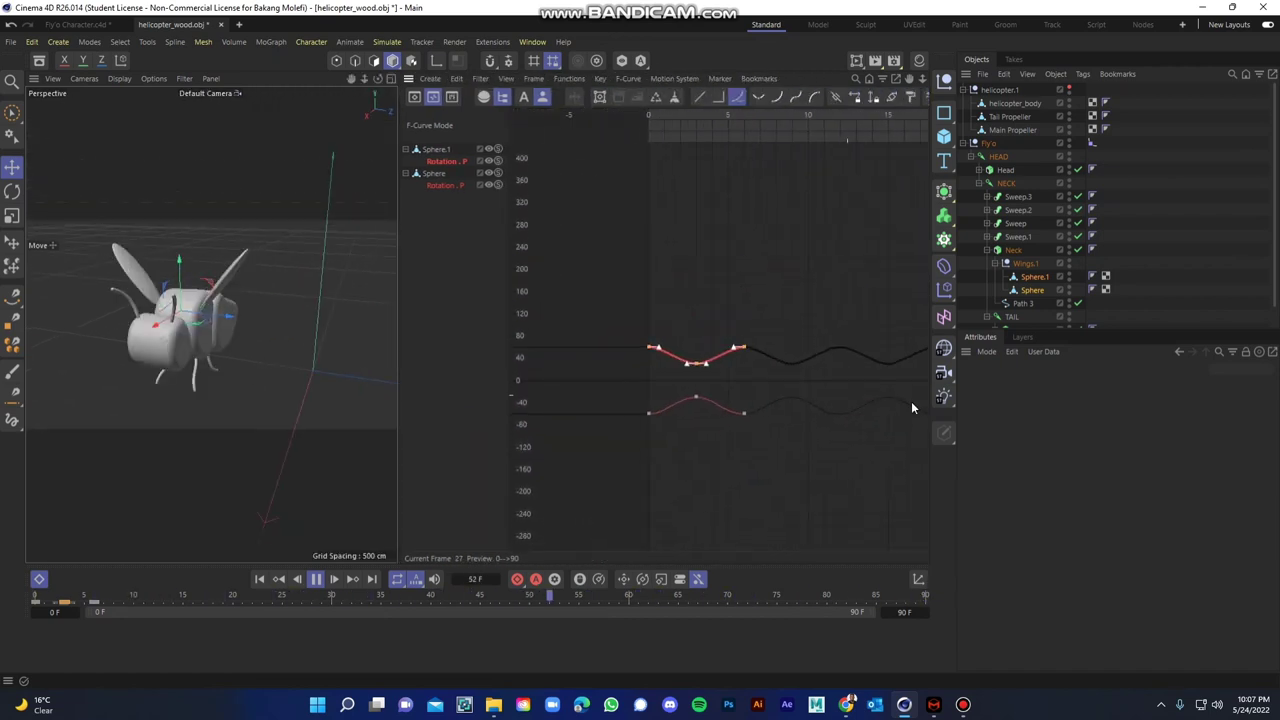
middle_click_drag(856, 423, 708, 420, "alt")
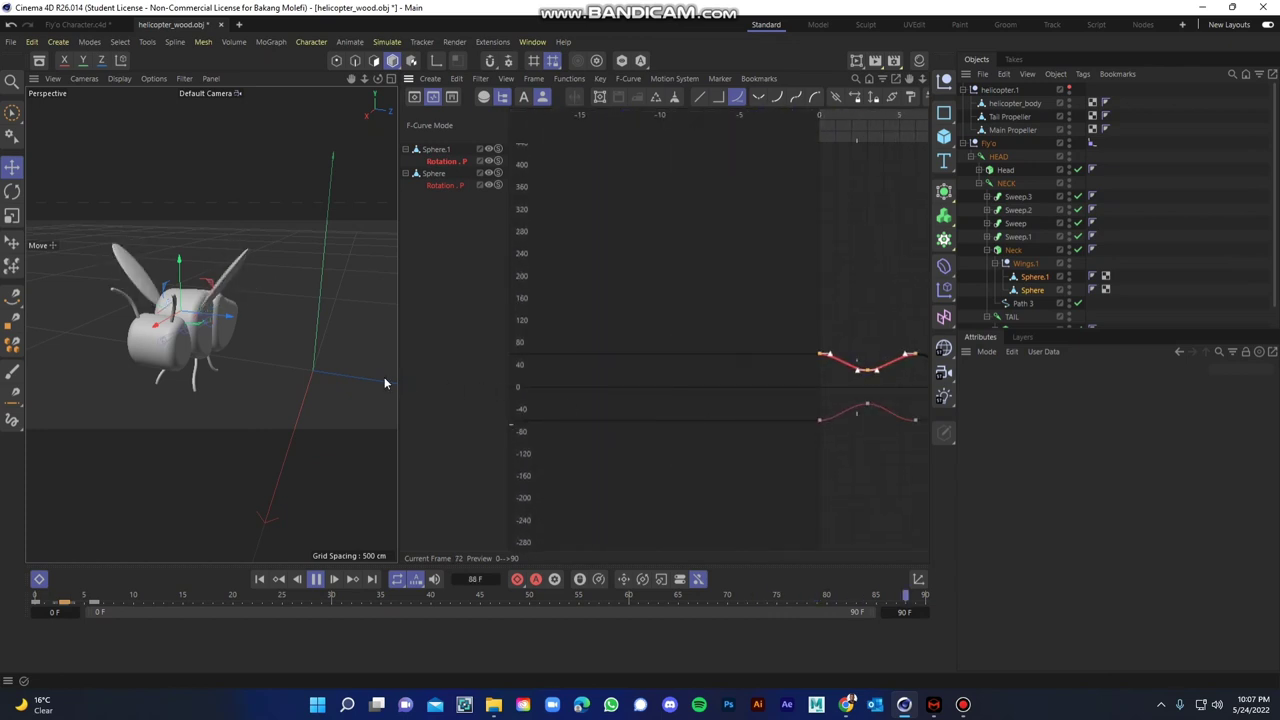
left_click_drag(398, 378, 739, 391)
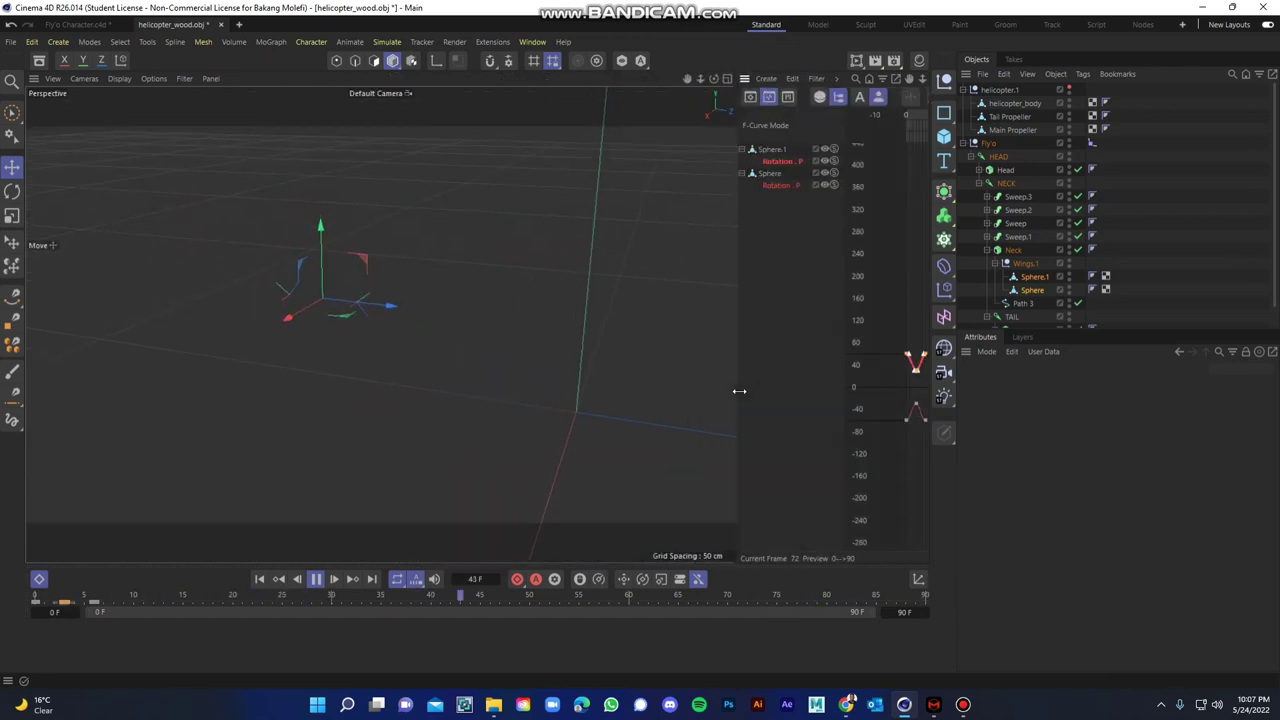
left_click(317, 580)
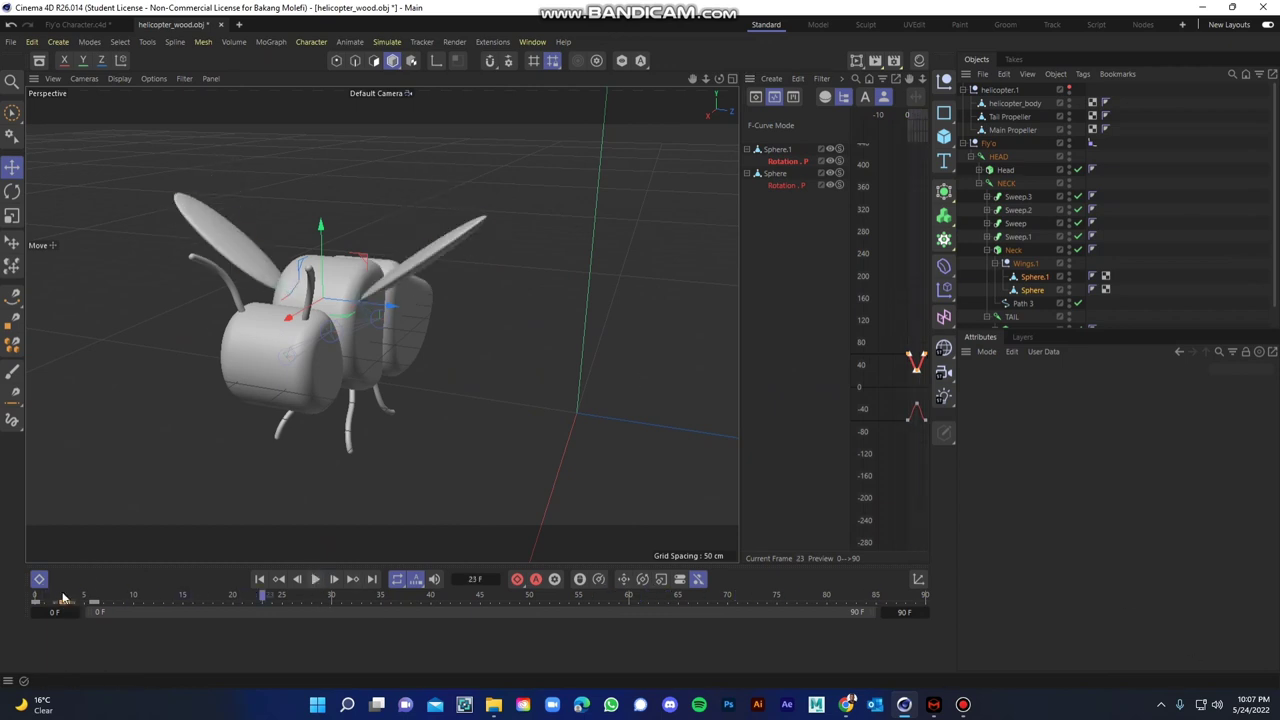
- Collapse the Fly'o hierarchy, select the Fly'o null and keyframe its P.Y at 0 cm on frame 0
left_click(990, 250)
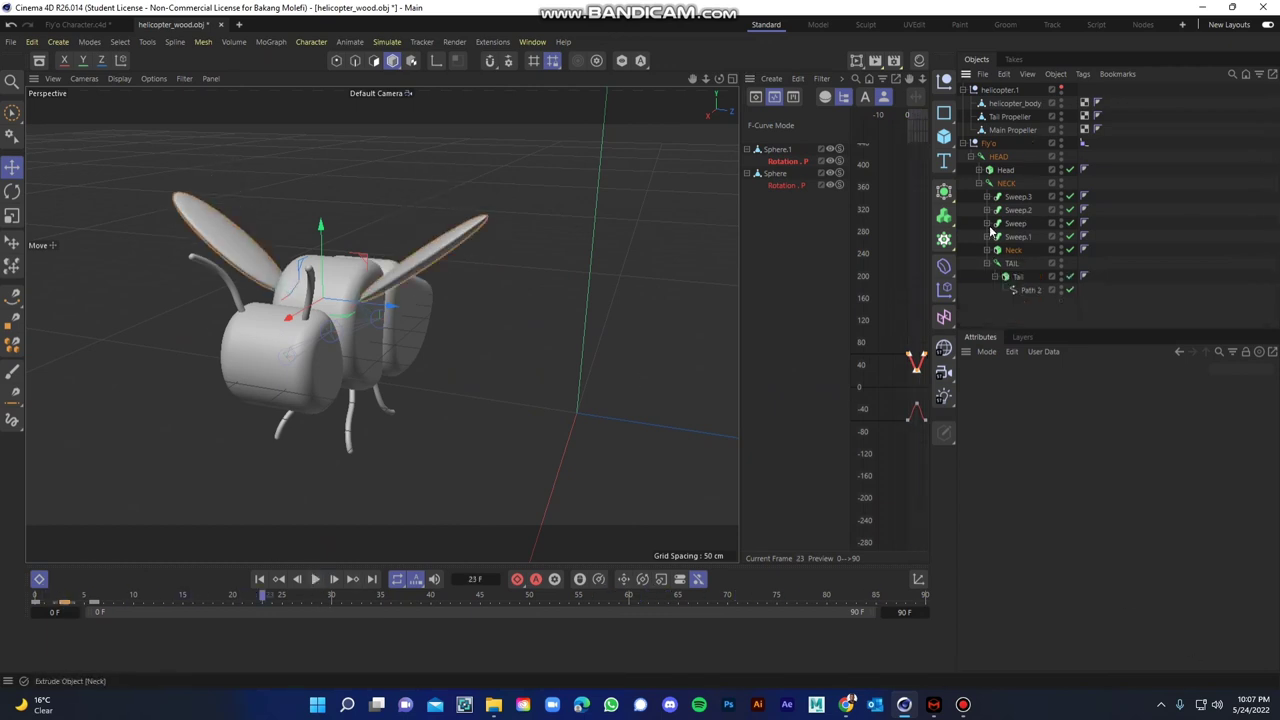
left_click(963, 144)
left_click(980, 145)
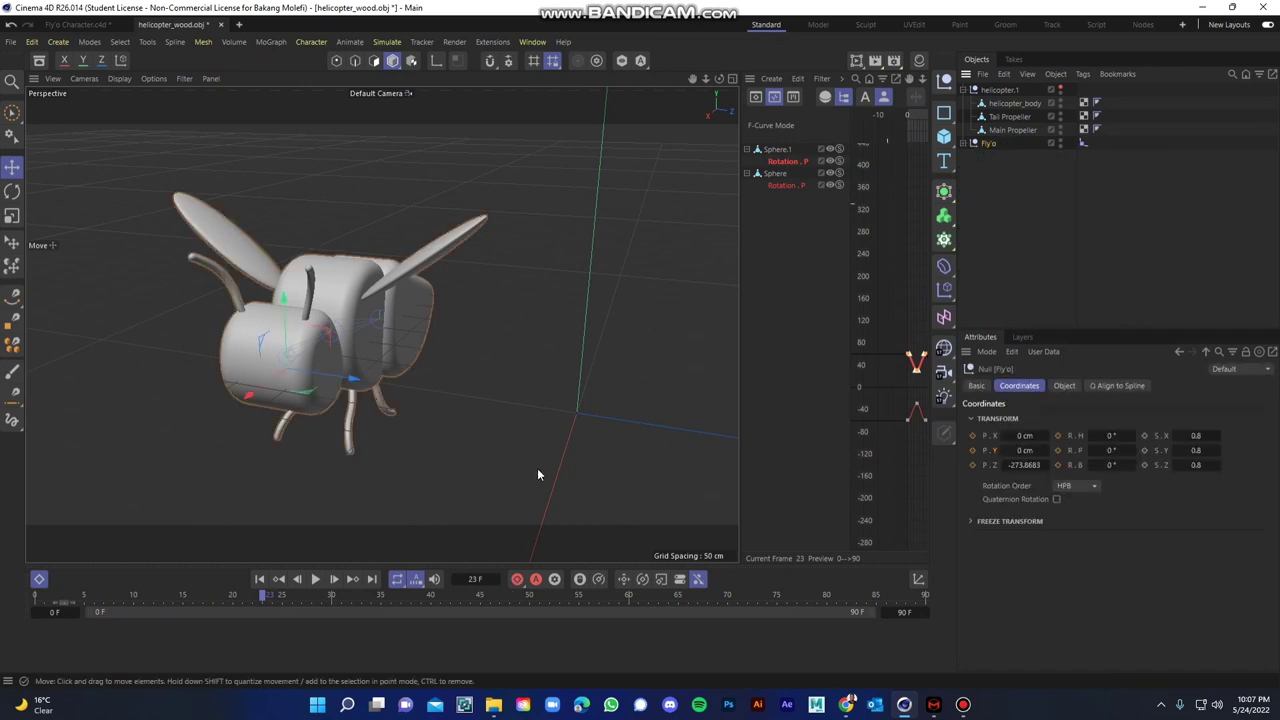
left_click_drag(80, 596, 50, 595)
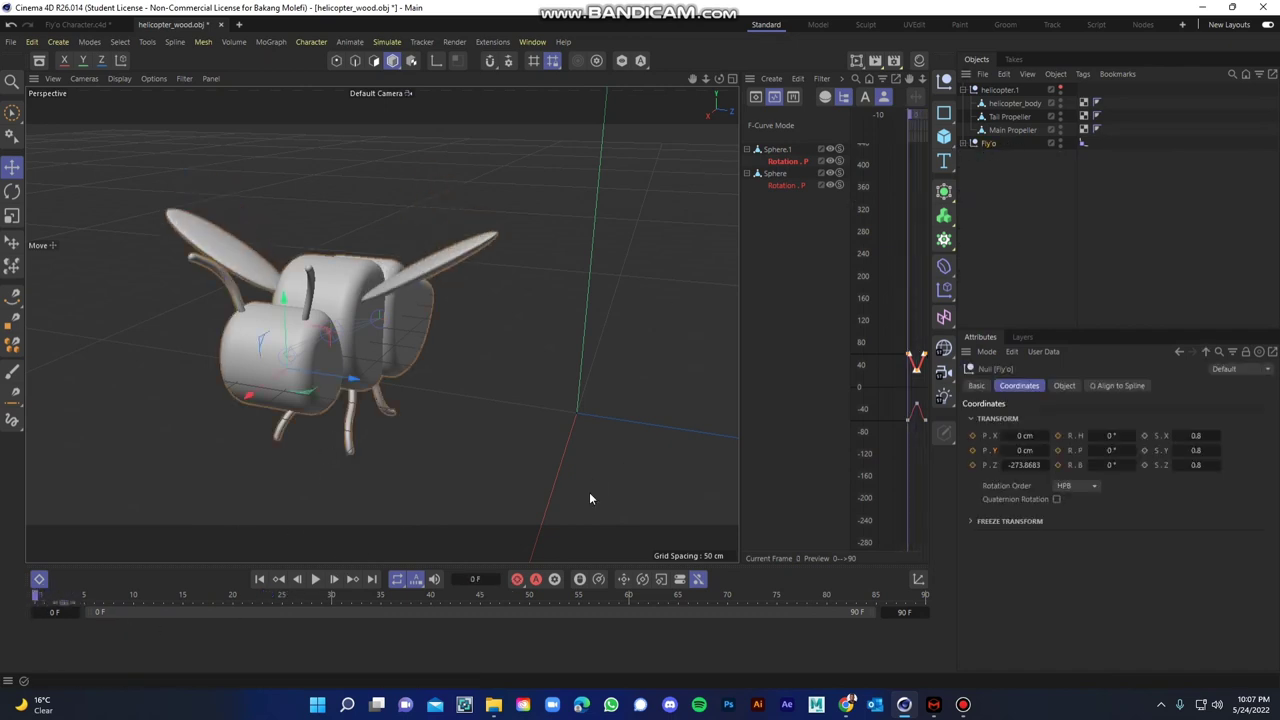
left_click(972, 451)
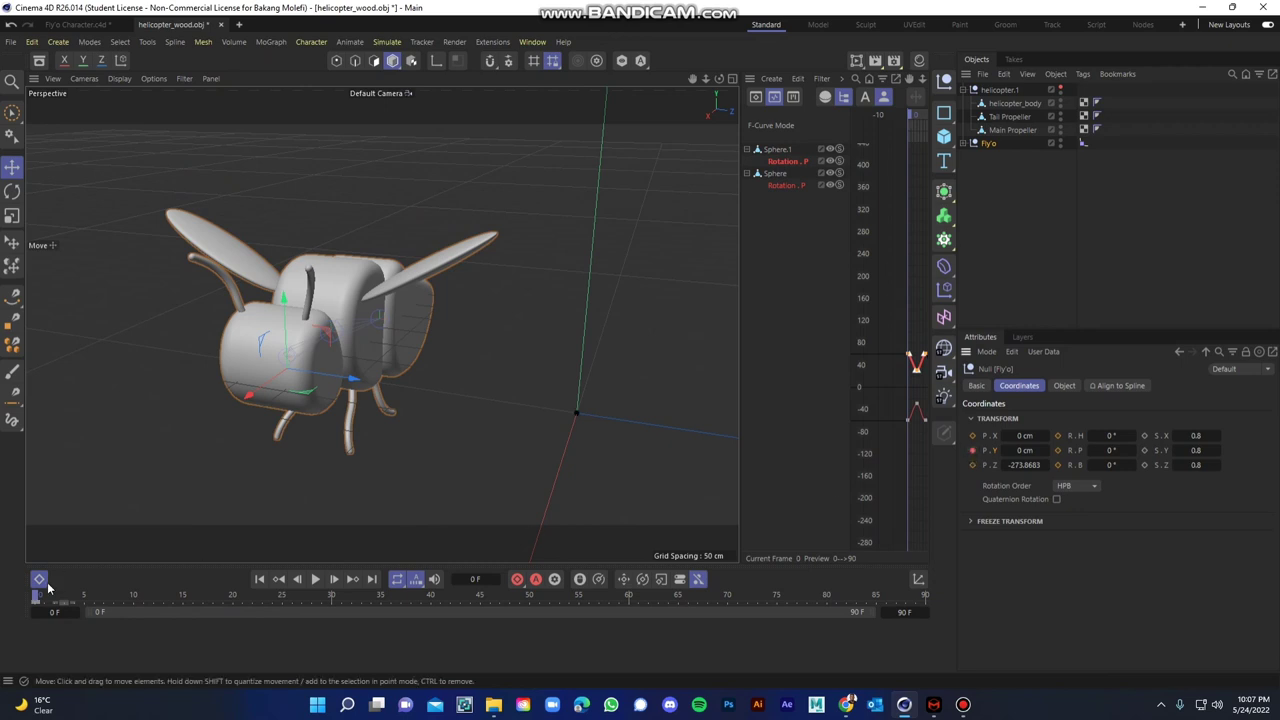
- Keyframe Fly'o's P.Y at 0 cm on frame 15, and move that key to frame 10
left_click_drag(38, 600, 185, 600)
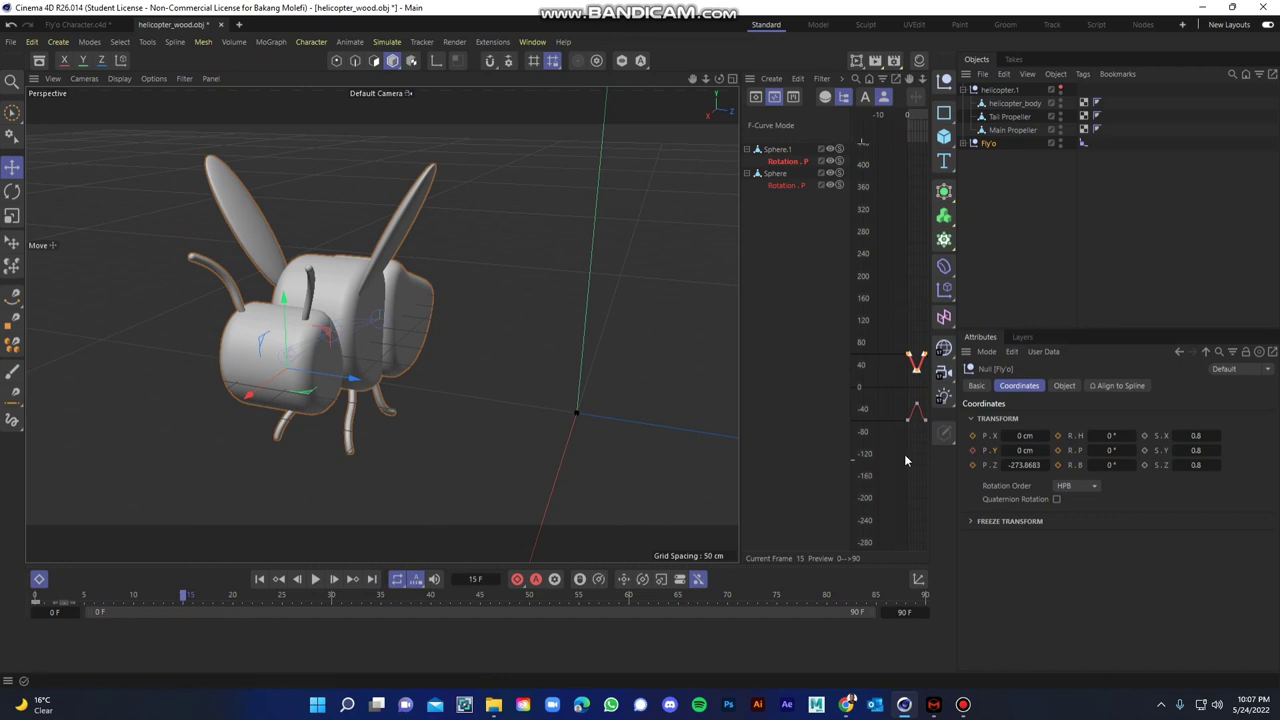
right_click(973, 453)
key("Escape")
left_click_drag(45, 600, 34, 600)
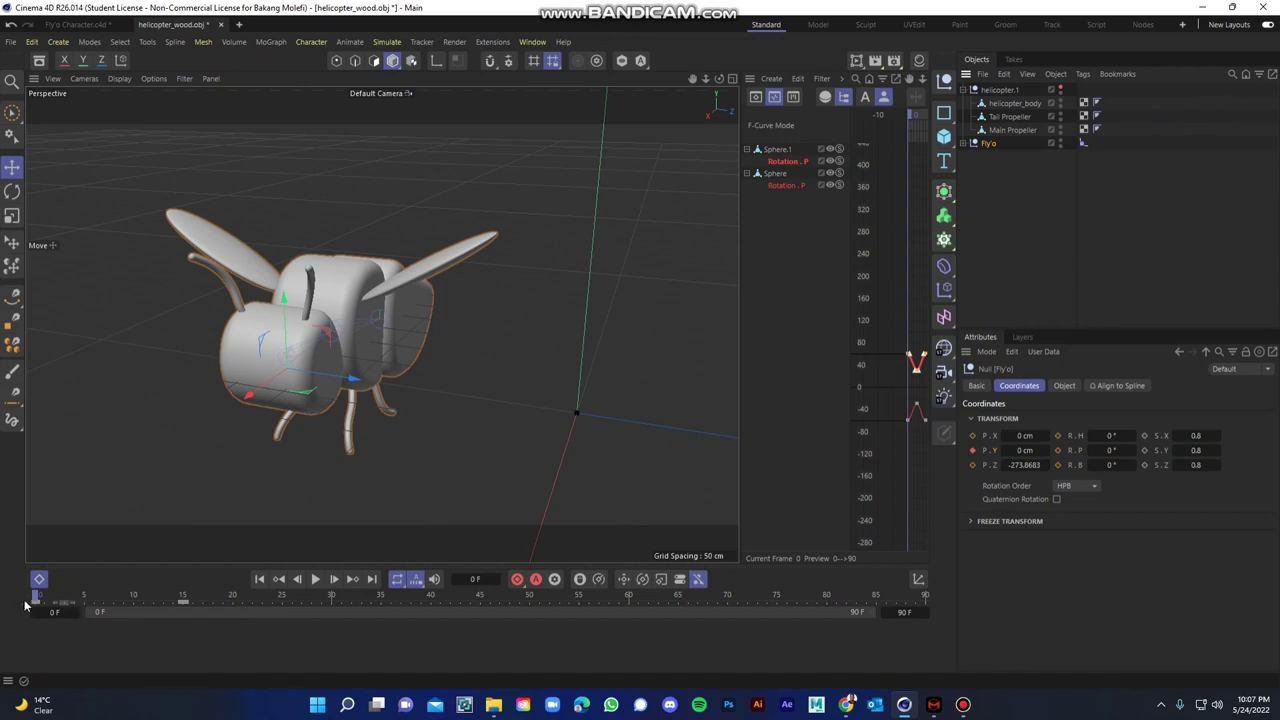
left_click_drag(40, 598, 113, 602)
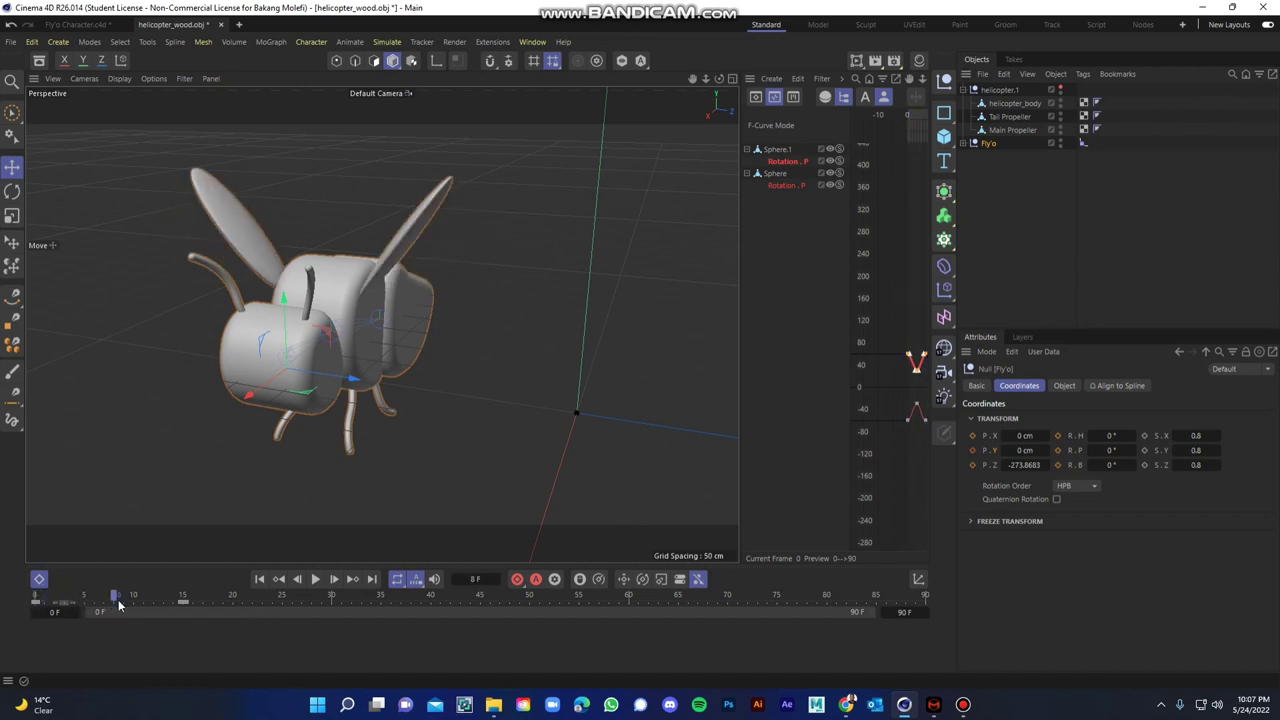
left_click_drag(185, 601, 84, 608)
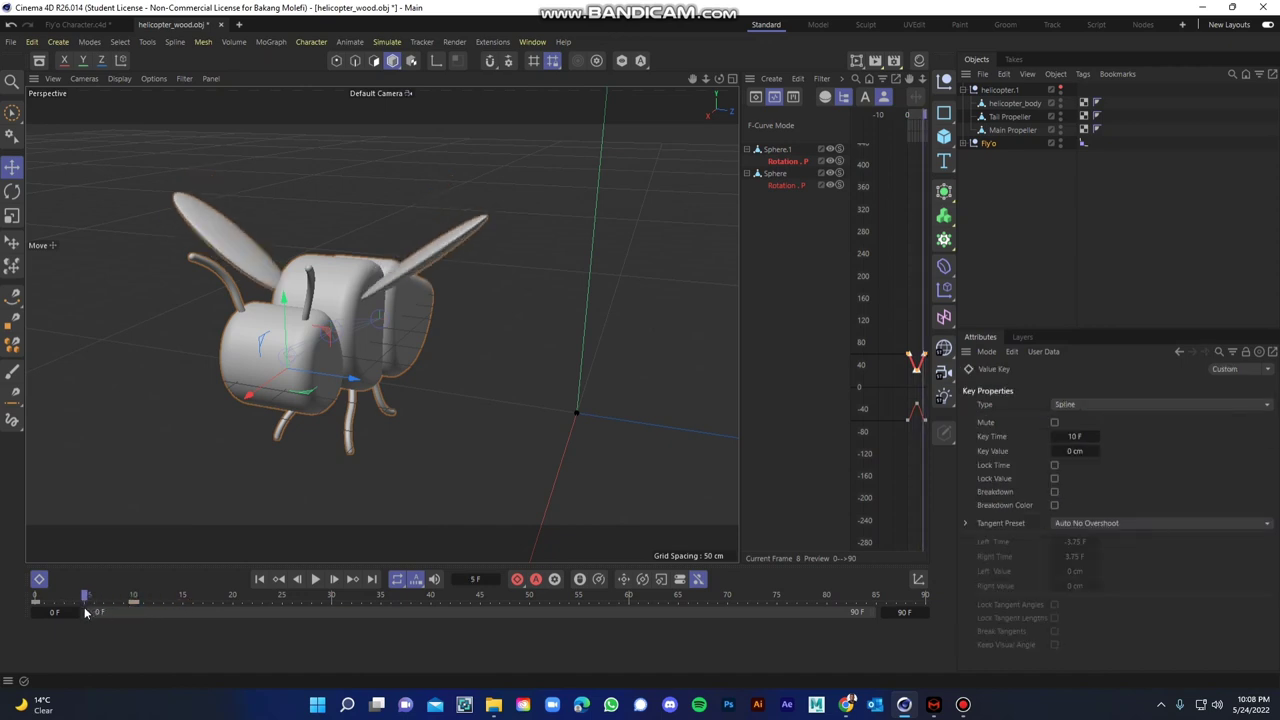
- Set Fly'o's P.Y to 10 cm at frame 5 and keyframe it
left_click(990, 144)
left_click(1020, 452)
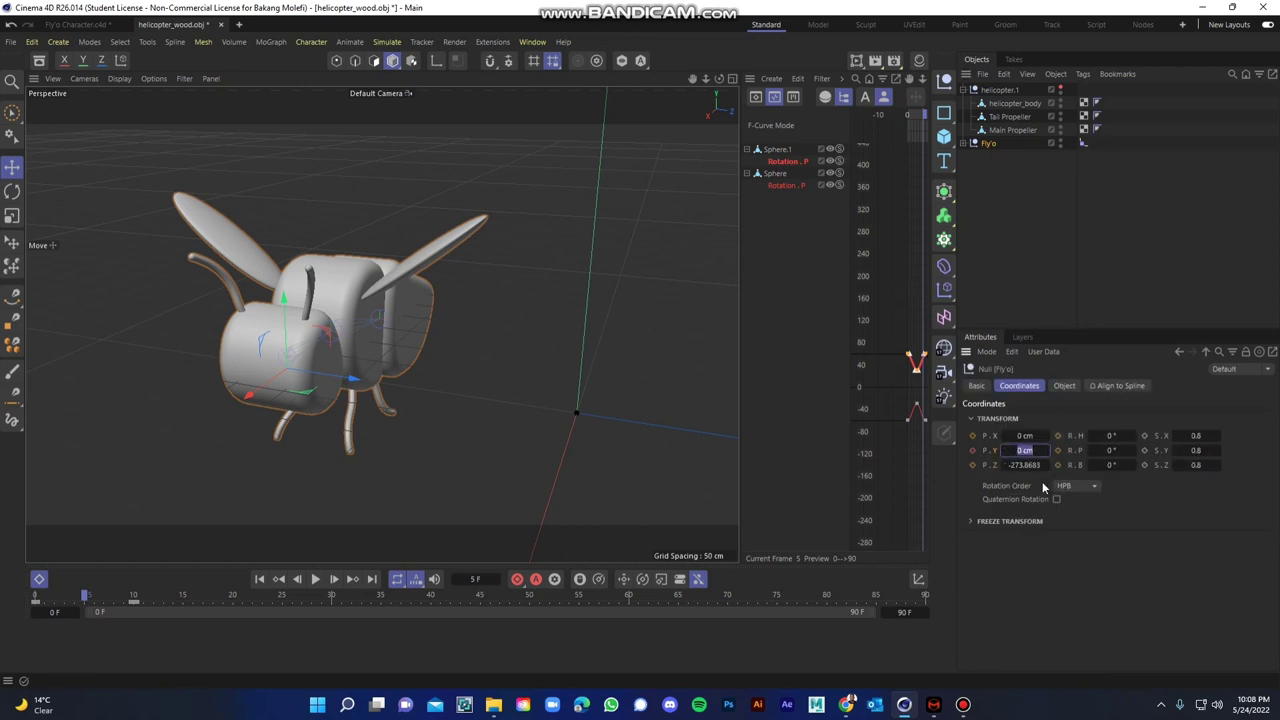
type("10")
key("Return")
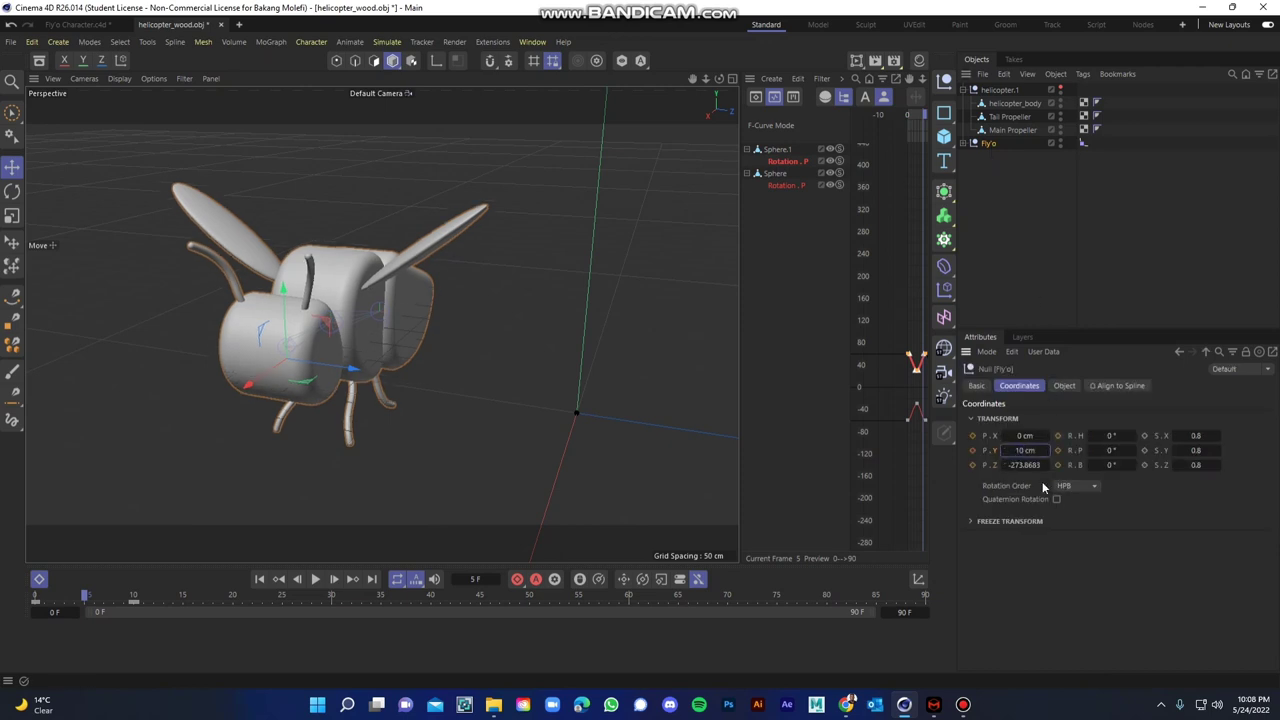
left_click(972, 451)
- Set Fly'o's P.Y to -10 cm at frame 0 and update its keyframe
left_click_drag(43, 601, 26, 608)
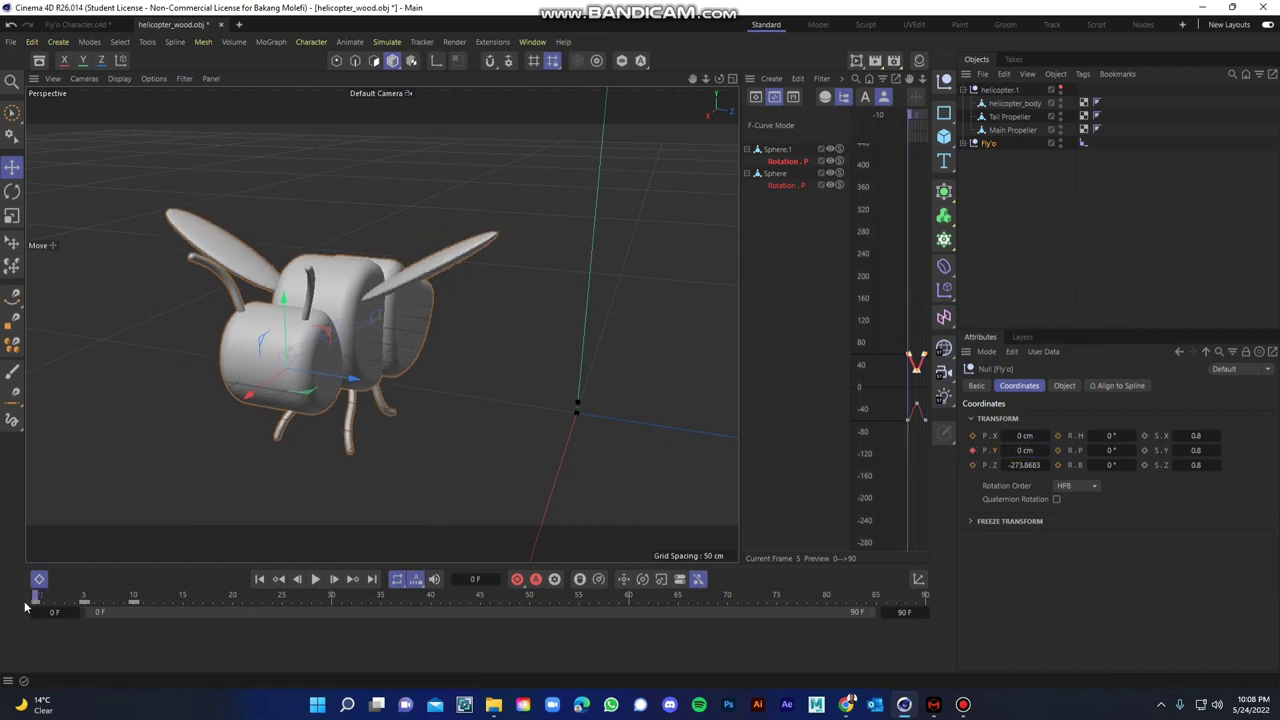
left_click(1025, 451)
type("-10")
key("Return")
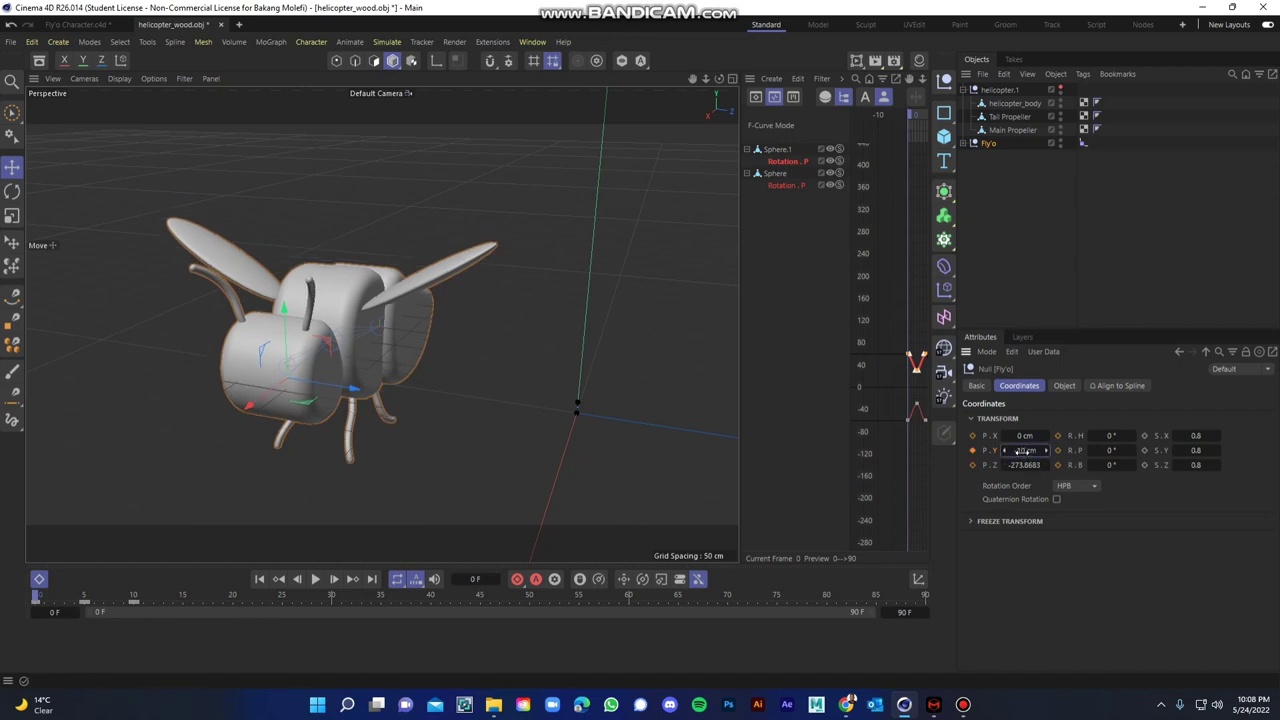
left_click(972, 451)
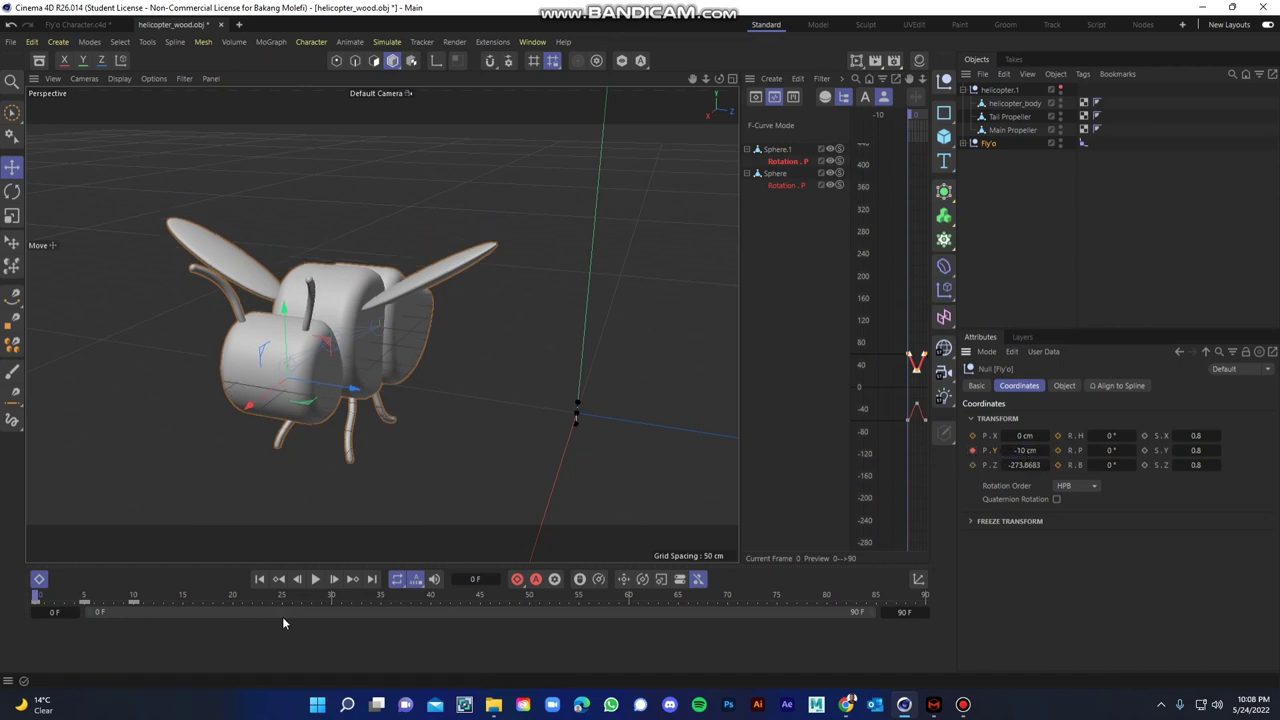
- Set Fly'o's P.Y to -10 cm at frame 10, update the keyframe and scrub through the bobbing motion
left_click(132, 597)
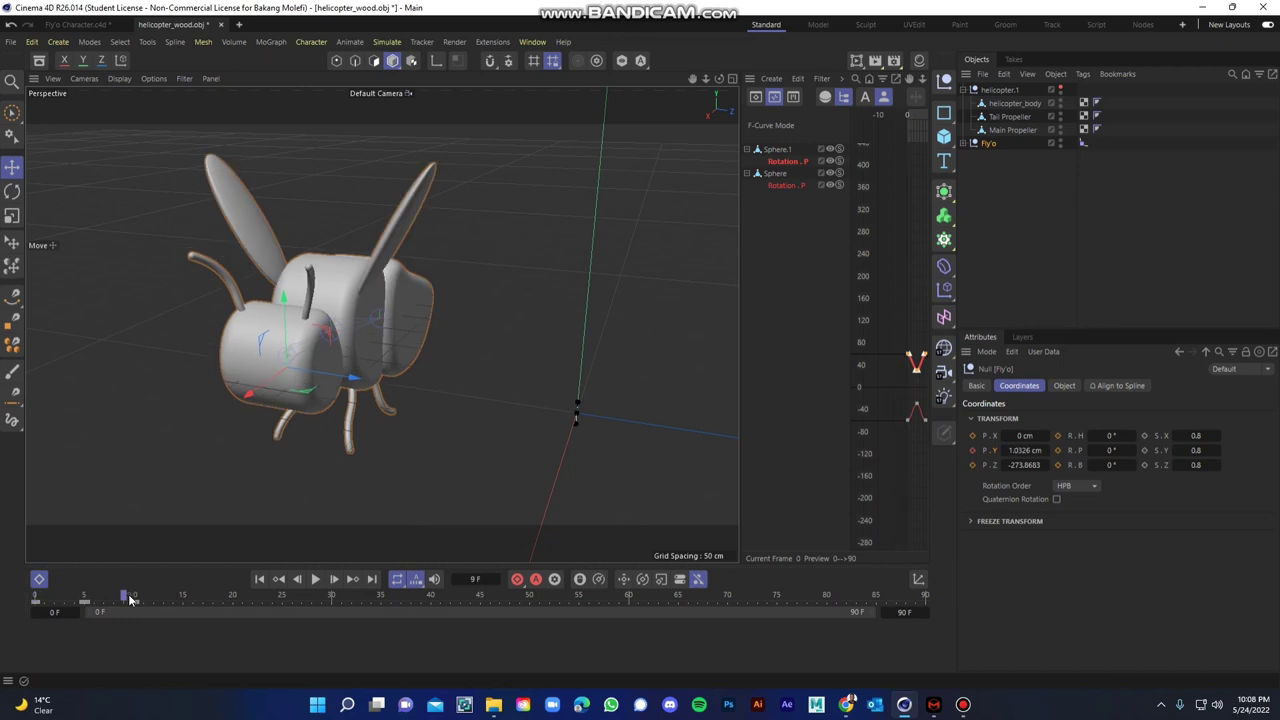
left_click(1024, 452)
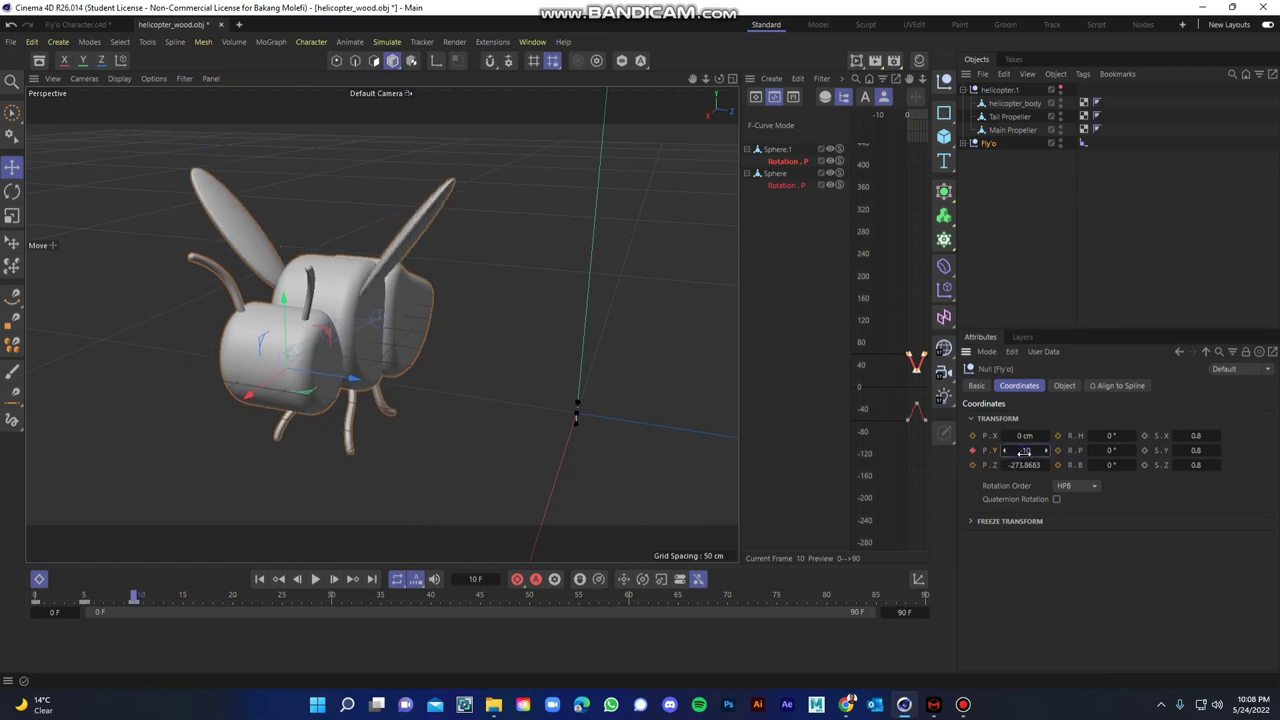
type("-10")
key("Return")
left_click(973, 451)
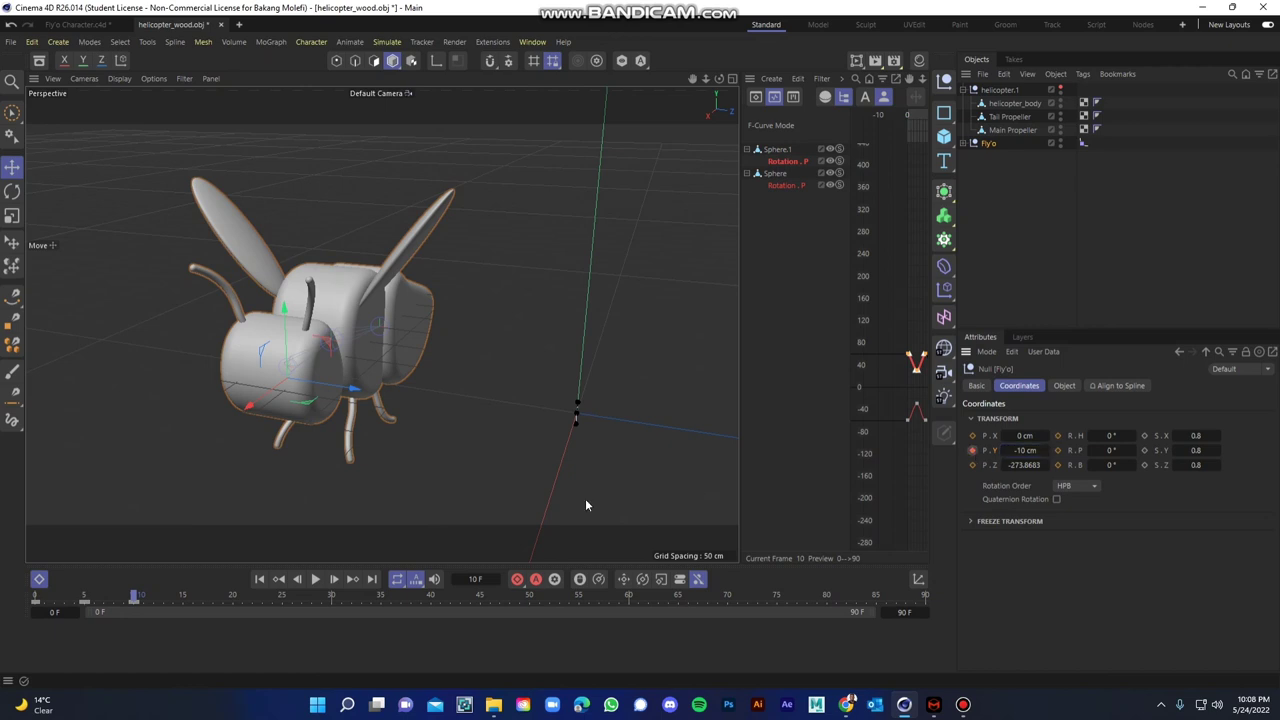
left_click(87, 597)
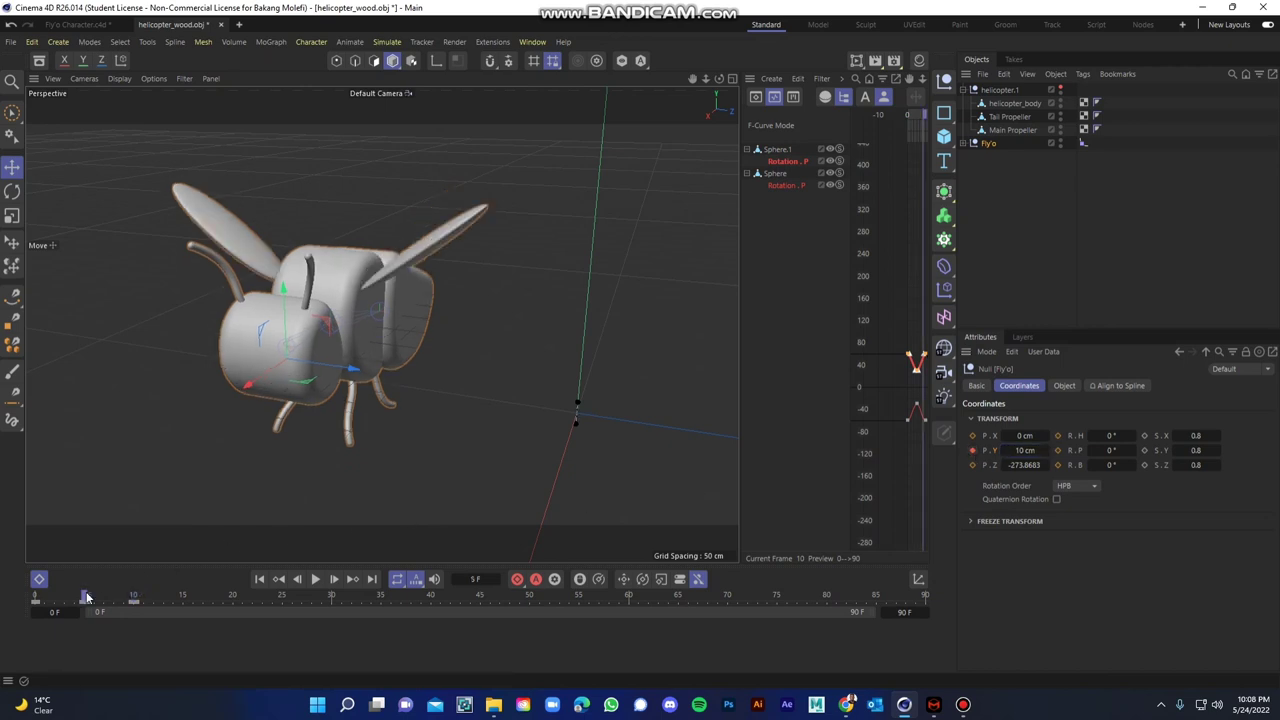
left_click_drag(87, 594, 184, 594)
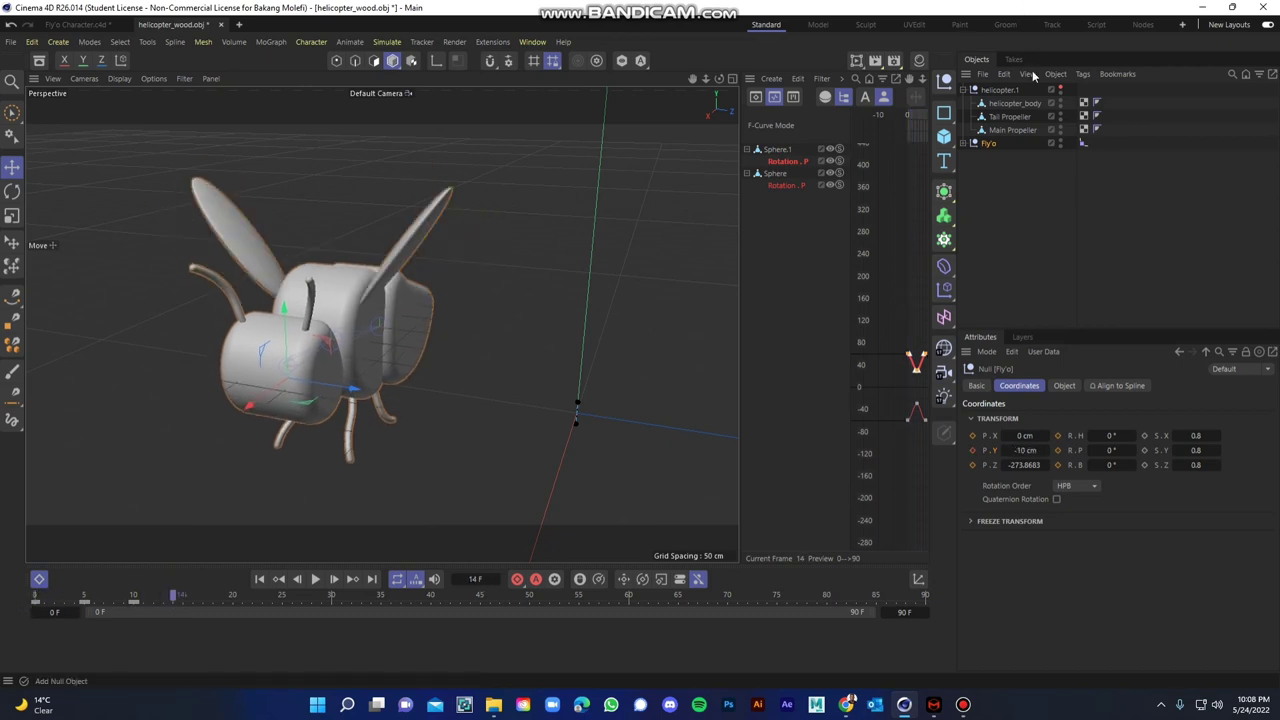
- Show the F-curves of Fly'o, select all three keys on its Position Y curve and widen the curve editor
right_click(987, 146)
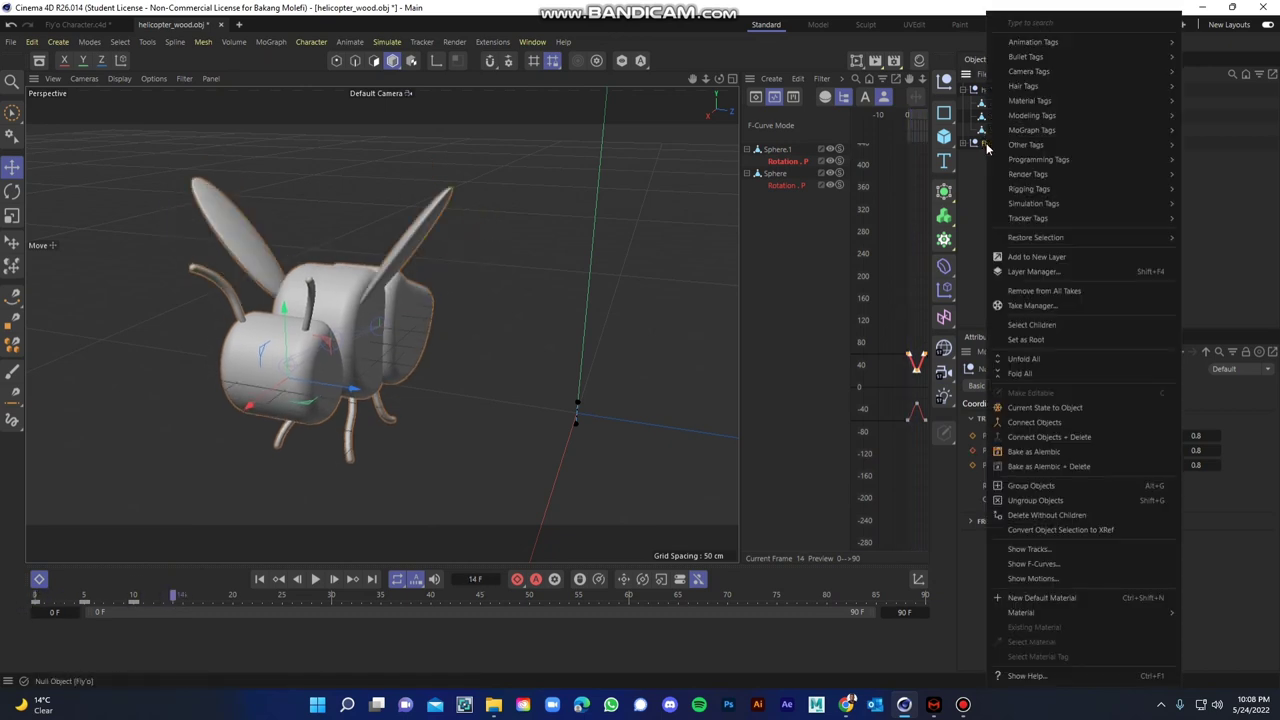
left_click(1030, 564)
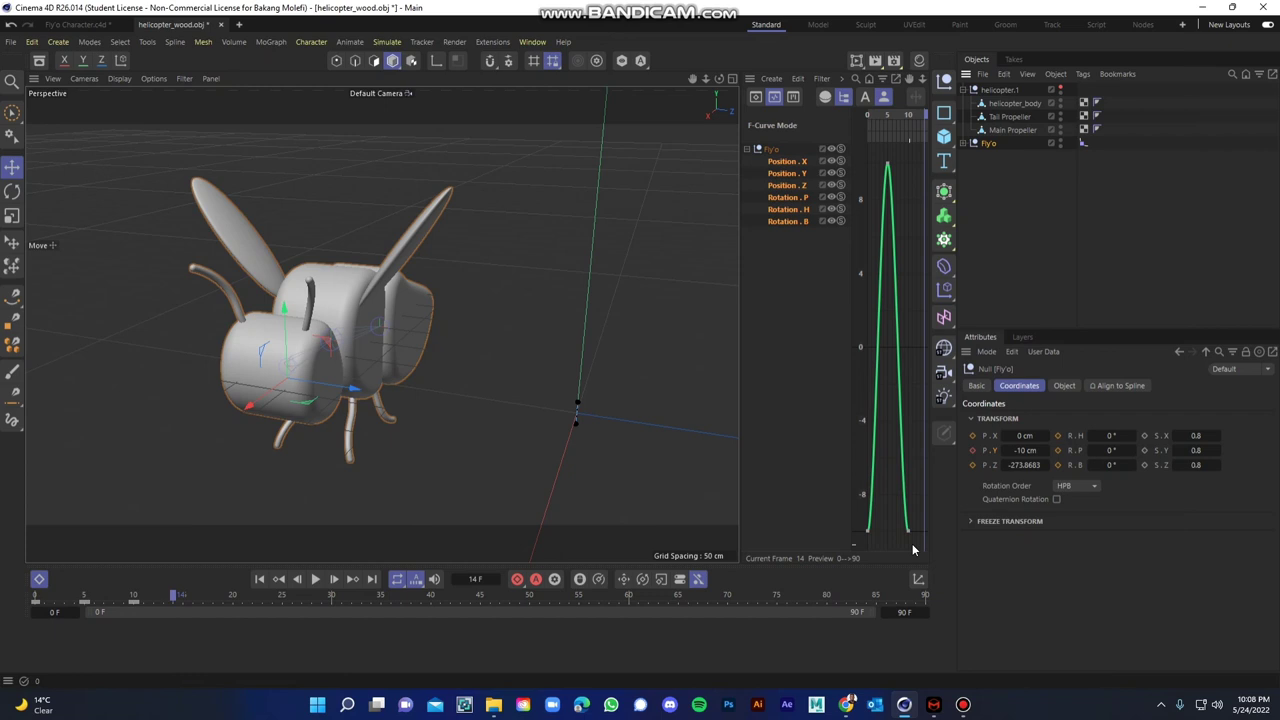
left_click_drag(913, 549, 852, 148)
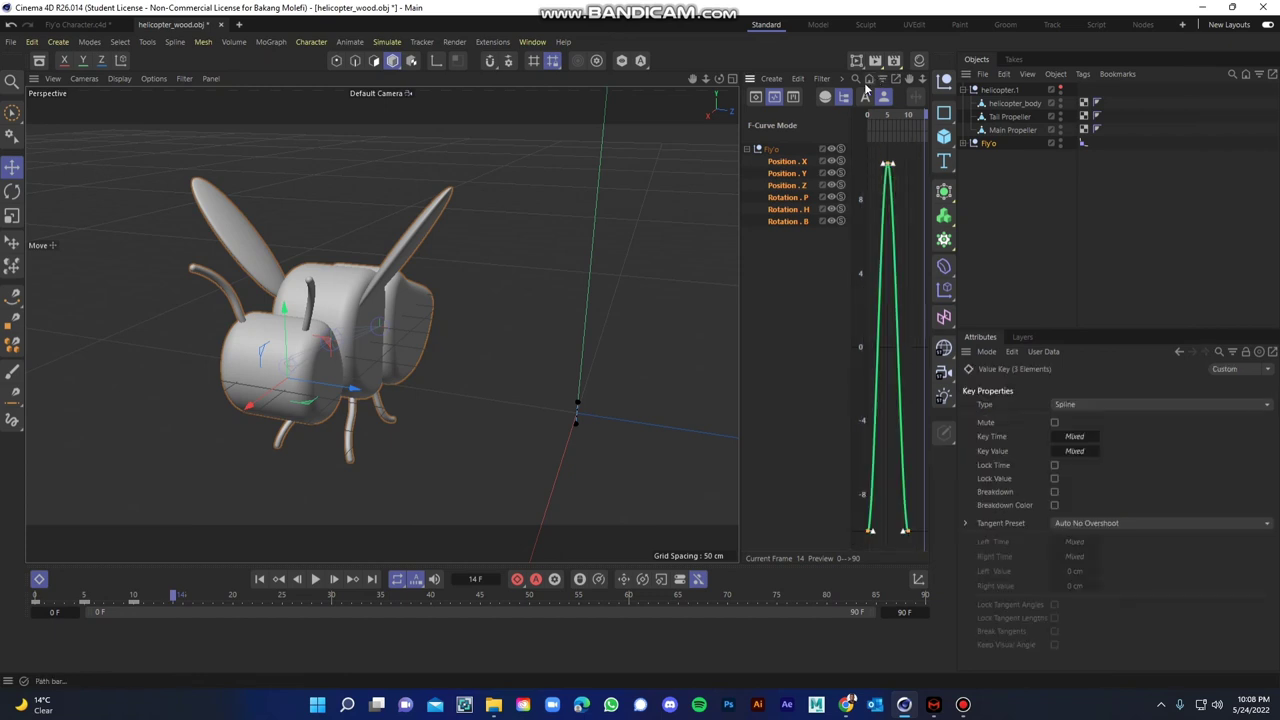
left_click_drag(740, 130, 506, 130)
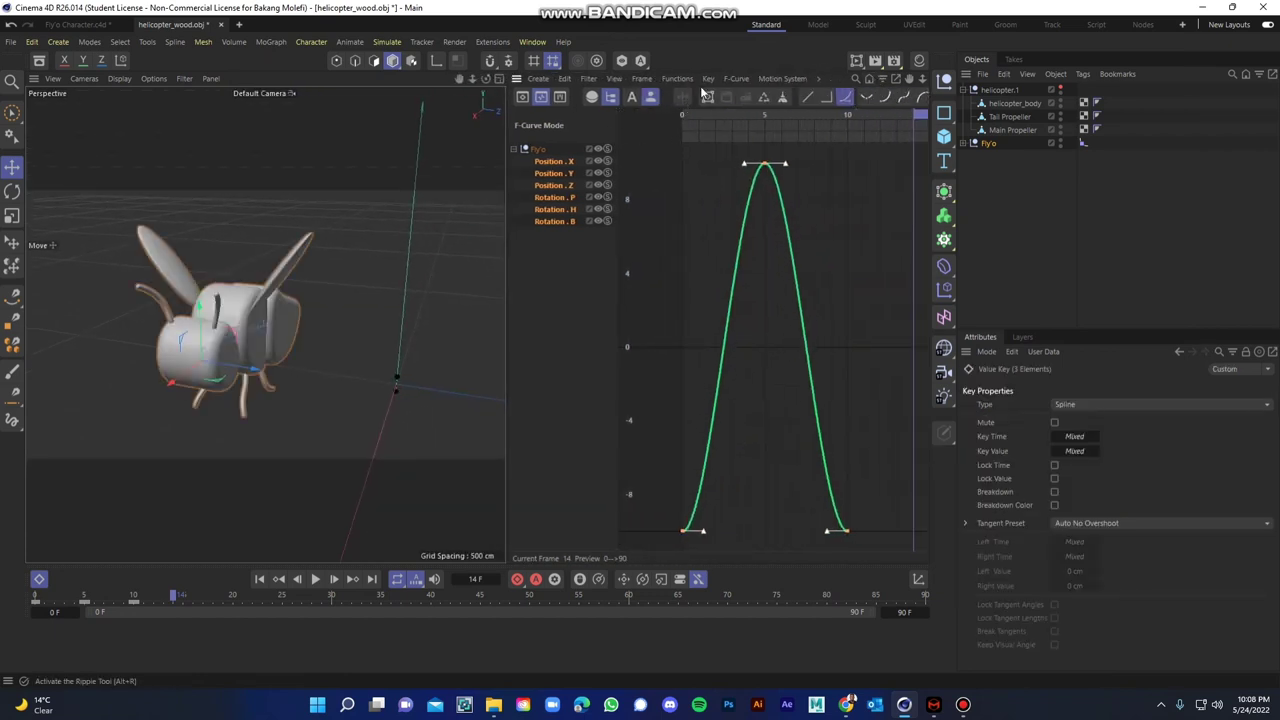
- Set Fly'o's Position Y track to Repeat After
left_click(685, 78)
mouse_move(718, 118)
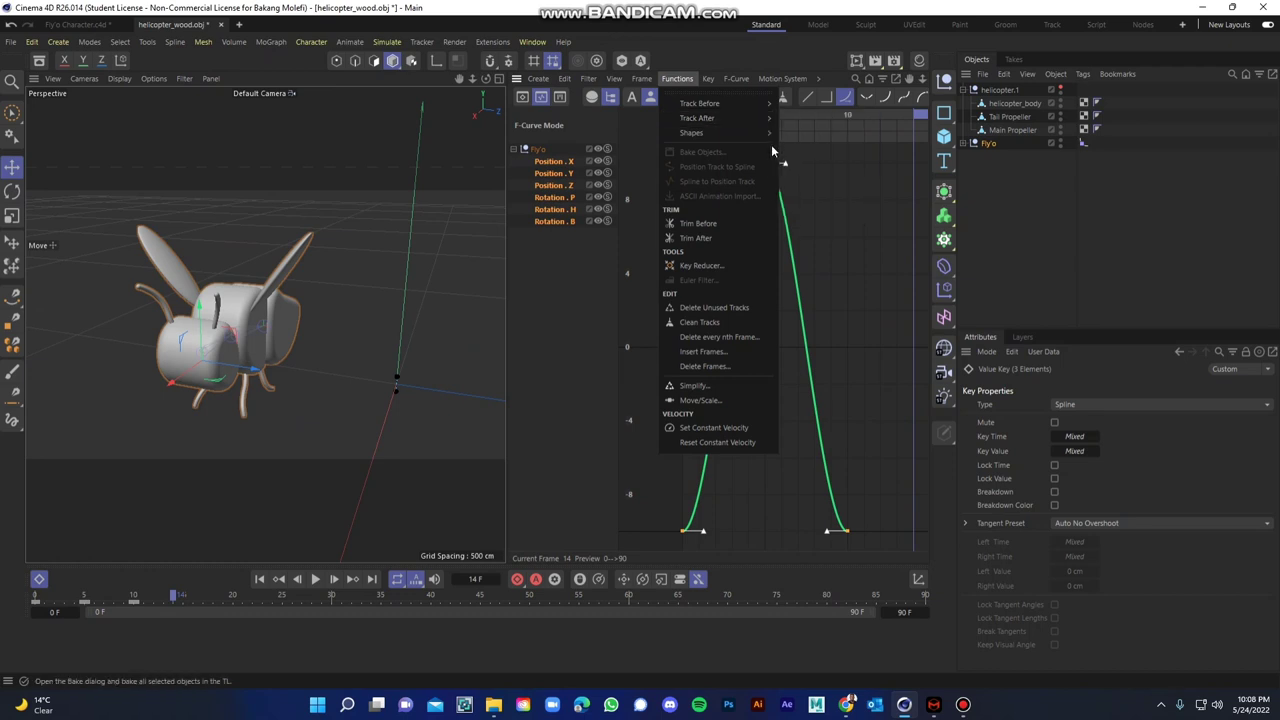
left_click(818, 172)
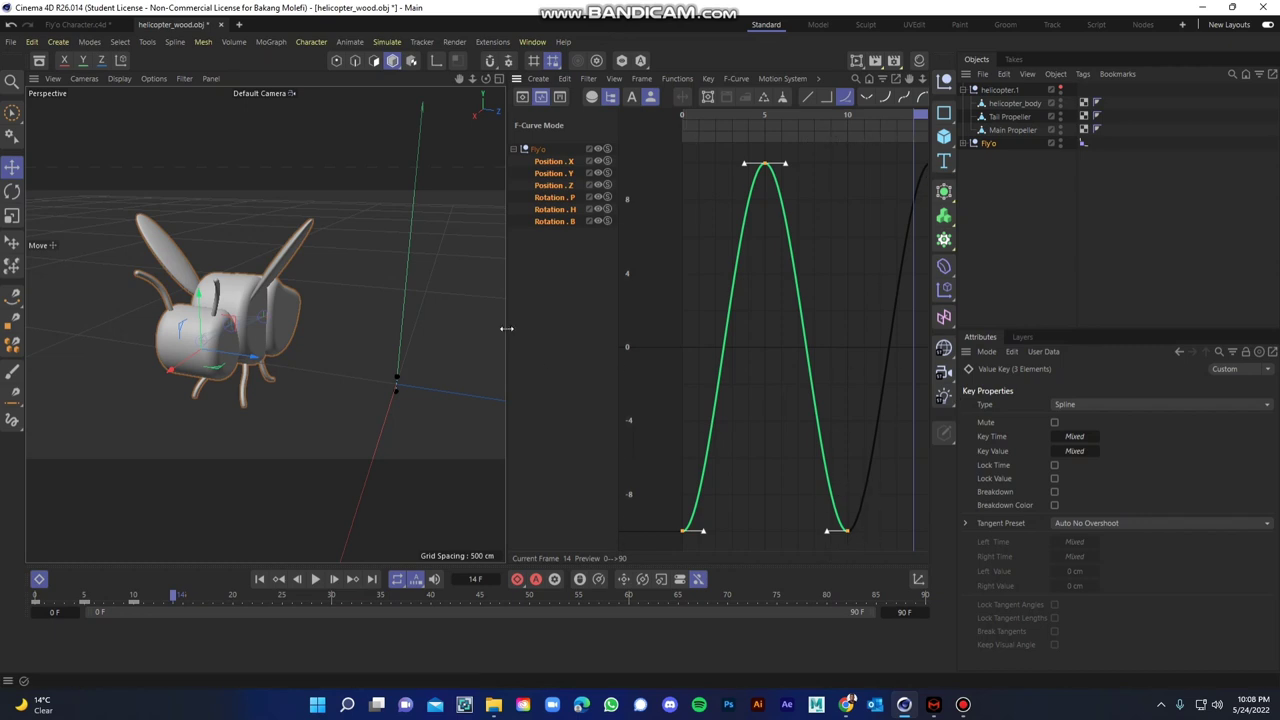
- Enlarge and orbit the viewport around the bee, play the animation to check the looping up-and-down motion, and stop it
left_click_drag(506, 329, 778, 332)
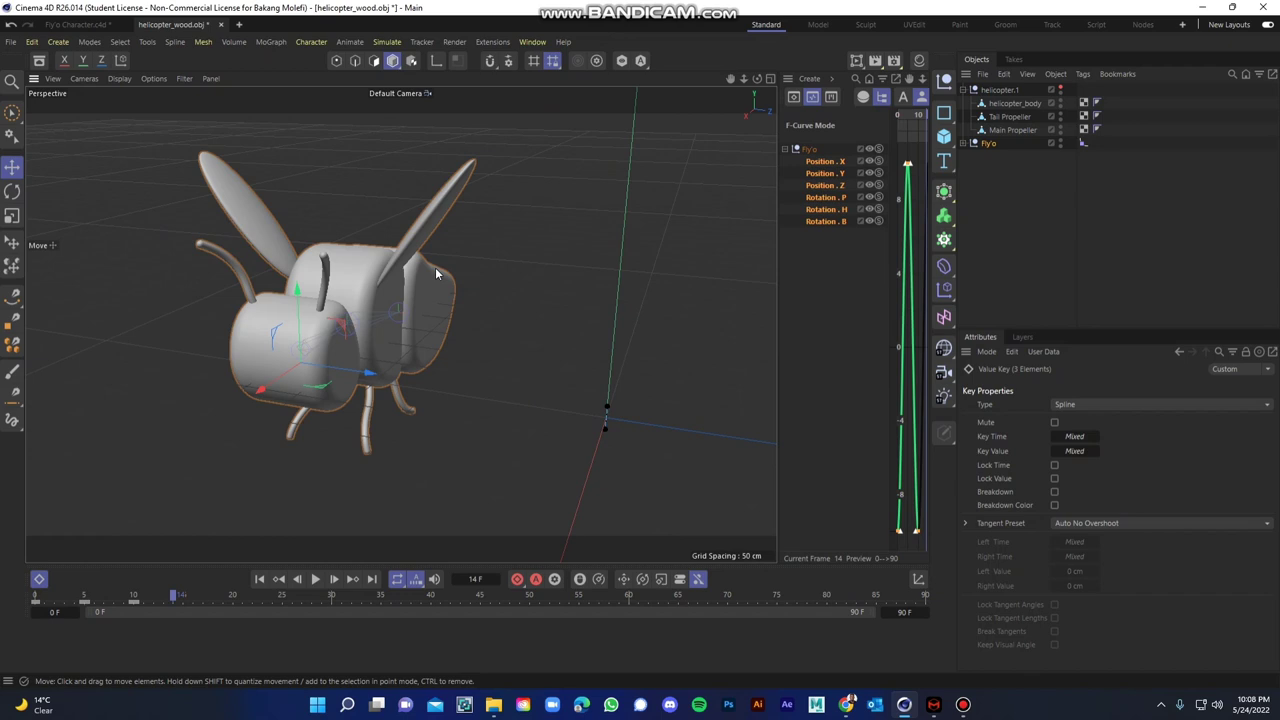
left_click_drag(435, 267, 413, 332, "alt")
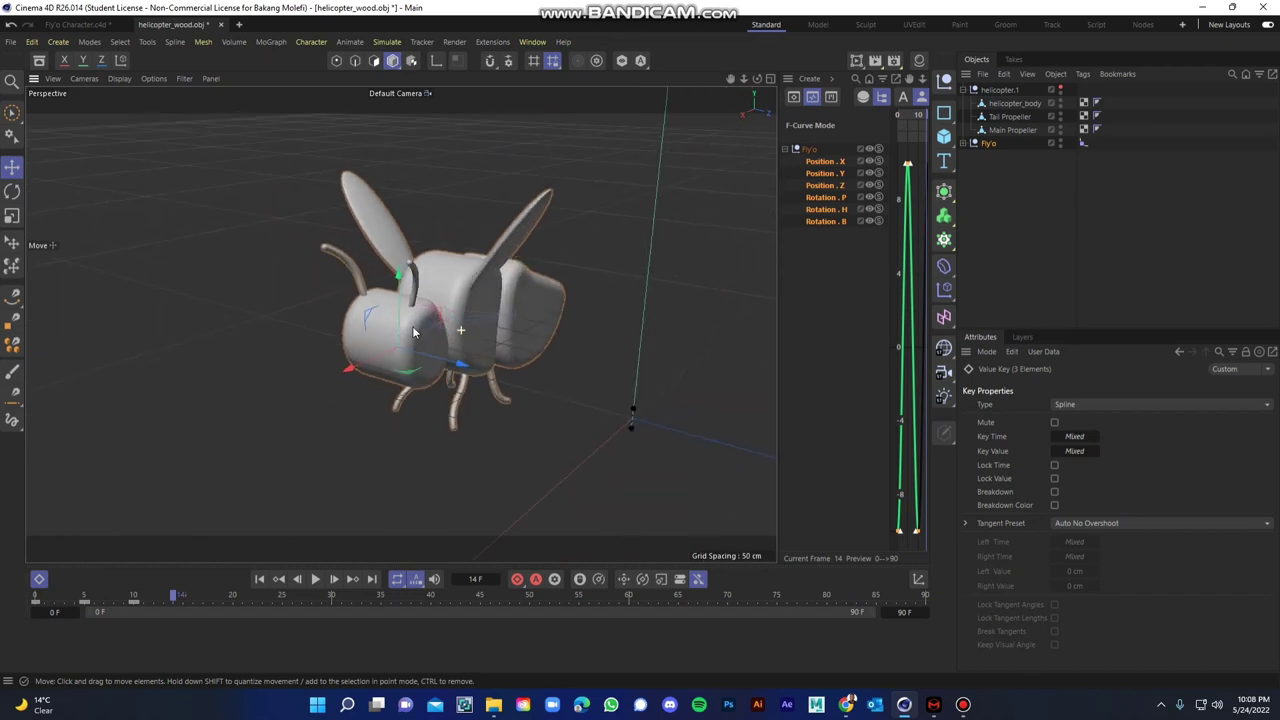
left_click(315, 579)
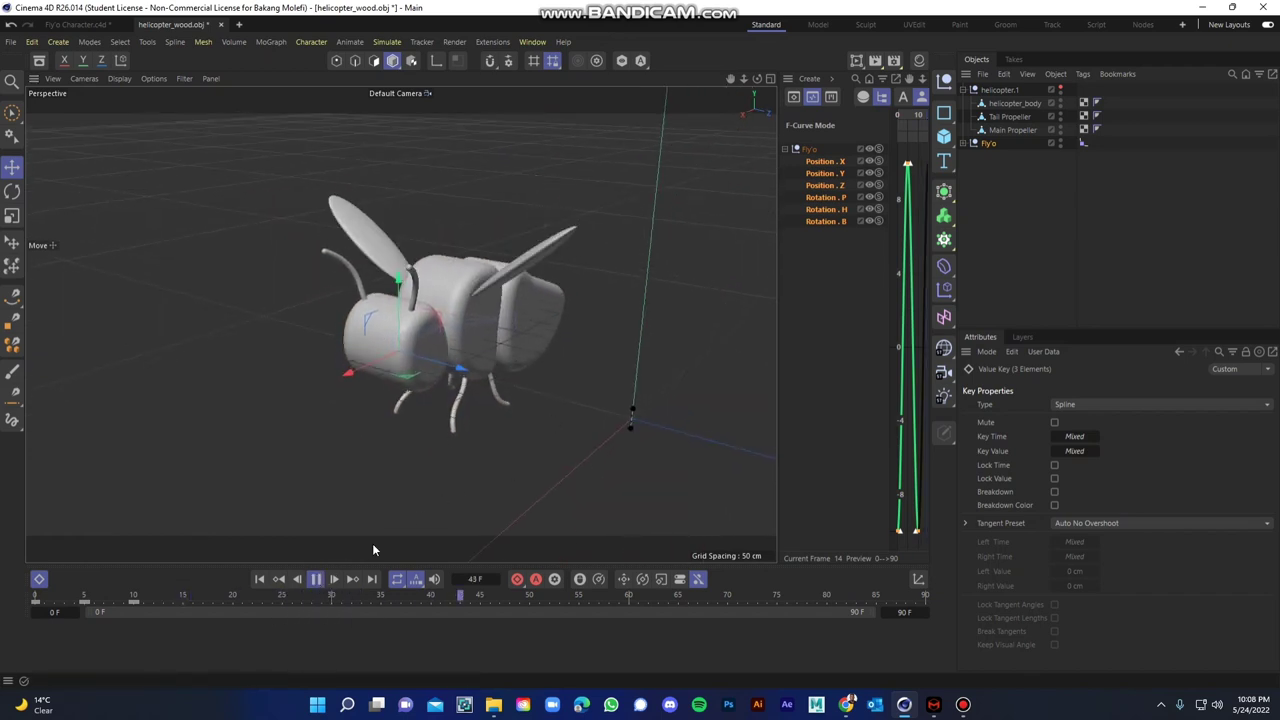
left_click(315, 579)
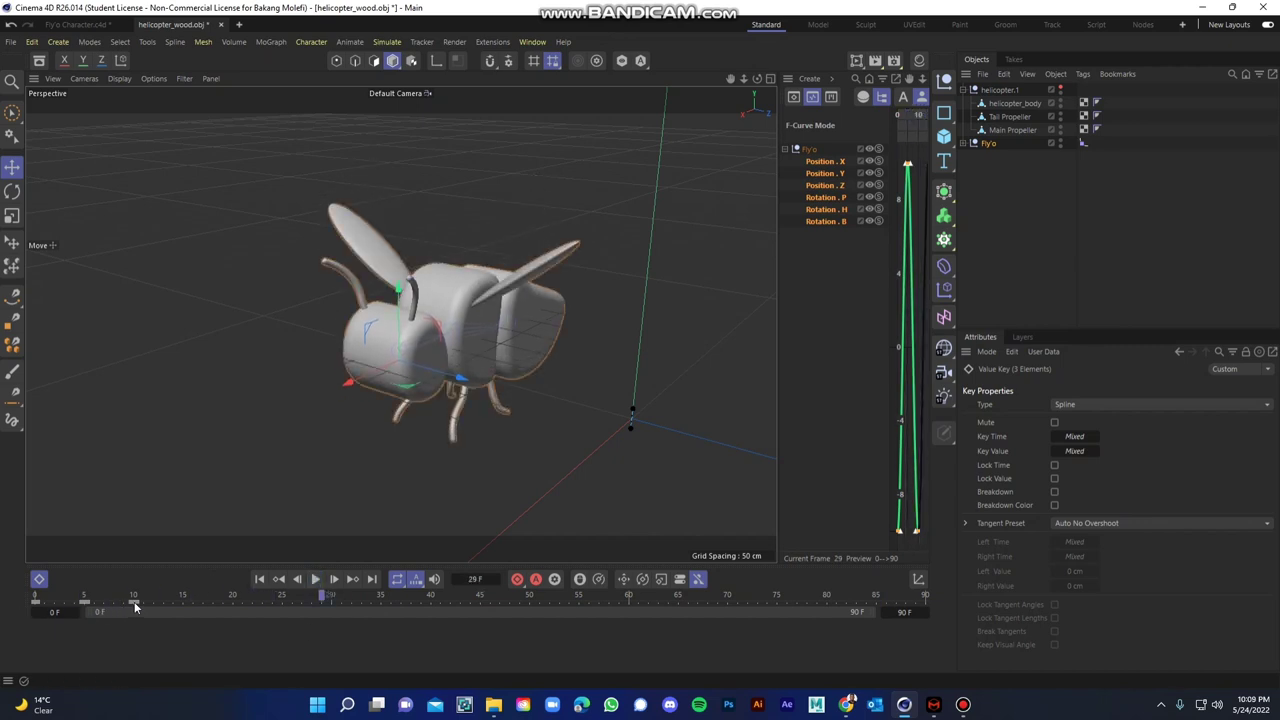
- Slow the bobbing by moving Fly'o's frame 10 key to frame 20 and its frame 5 key to frame 10
left_click_drag(135, 605, 230, 613)
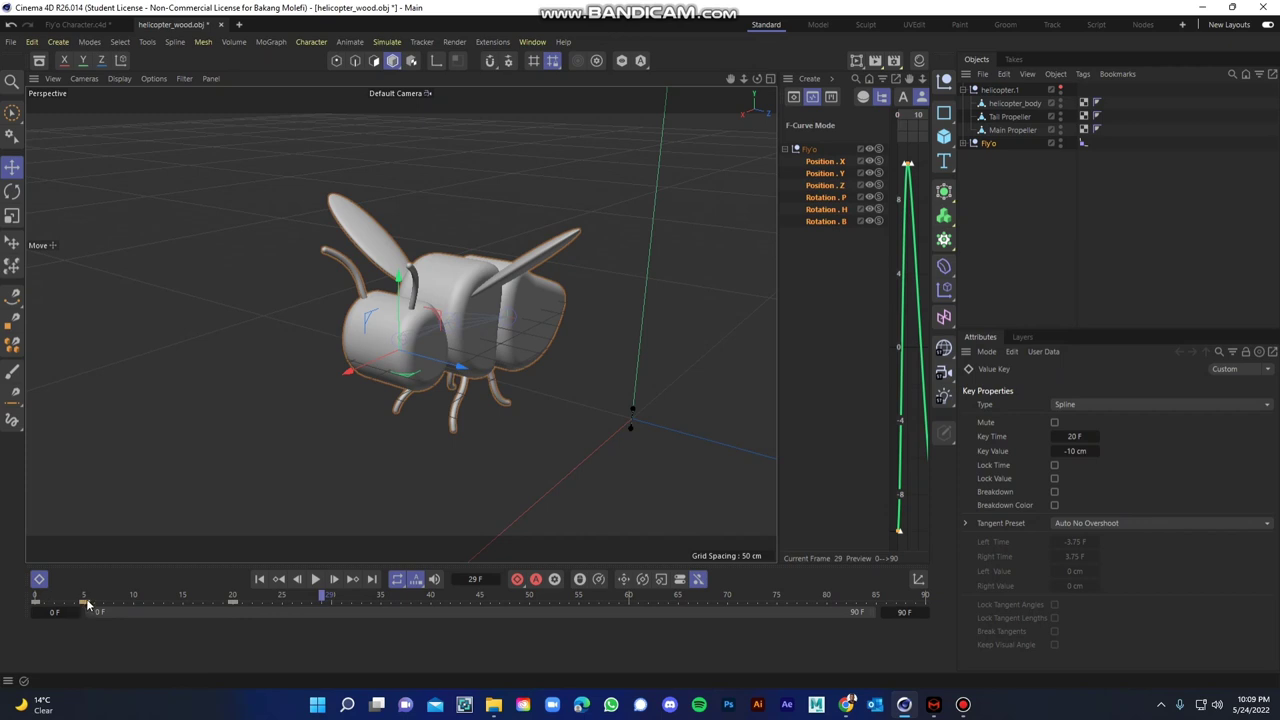
left_click_drag(85, 602, 131, 615)
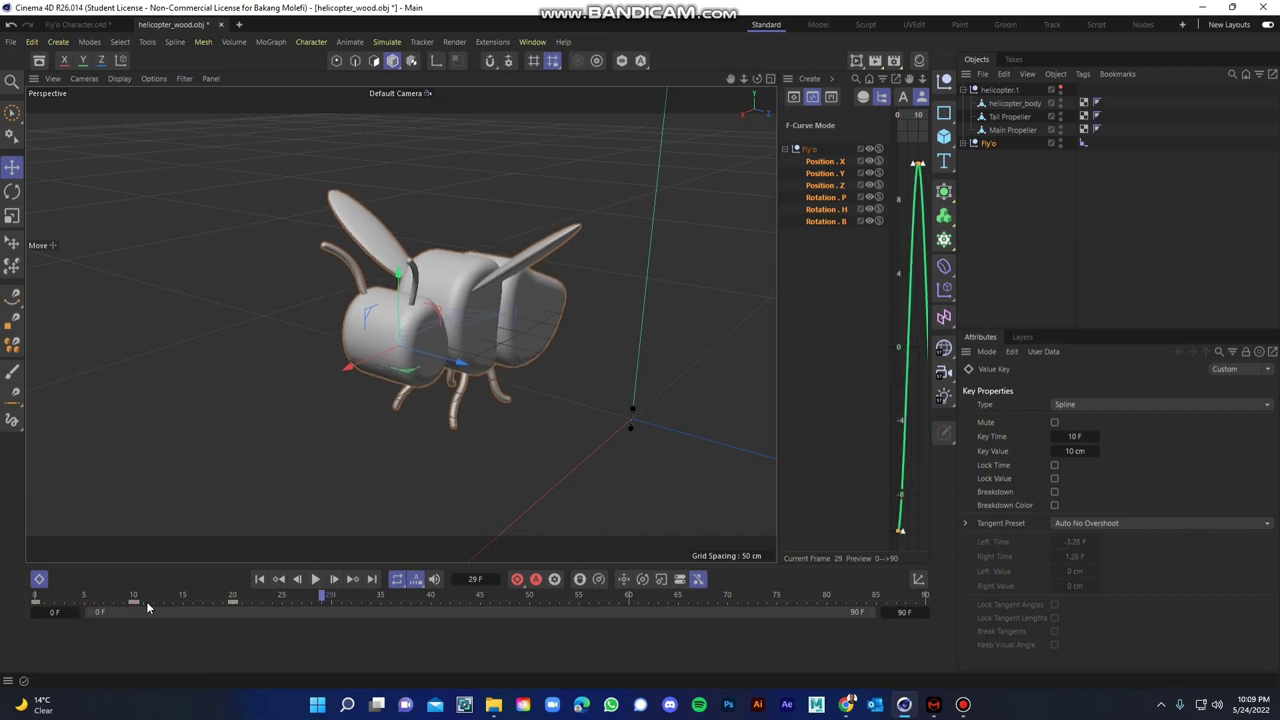
- Play the animation to check the bee's slower up-and-down motion in the viewport
left_click(314, 580)
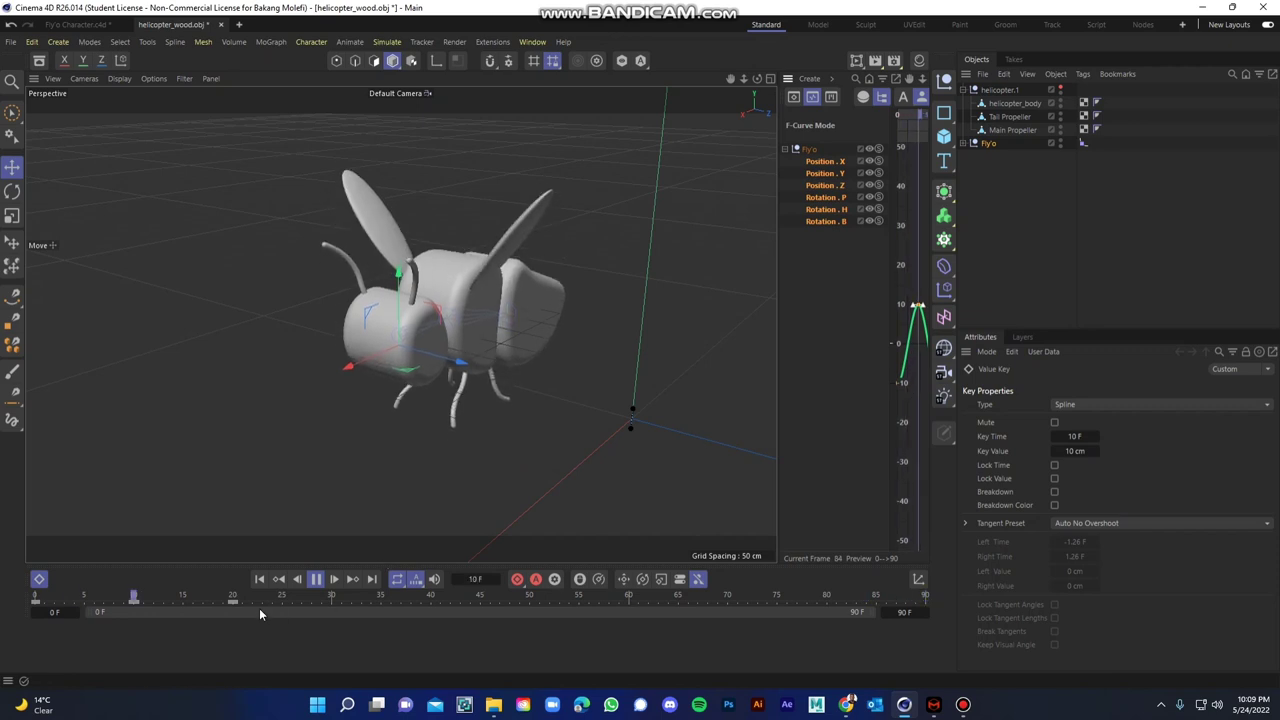
left_click_drag(234, 600, 434, 617)
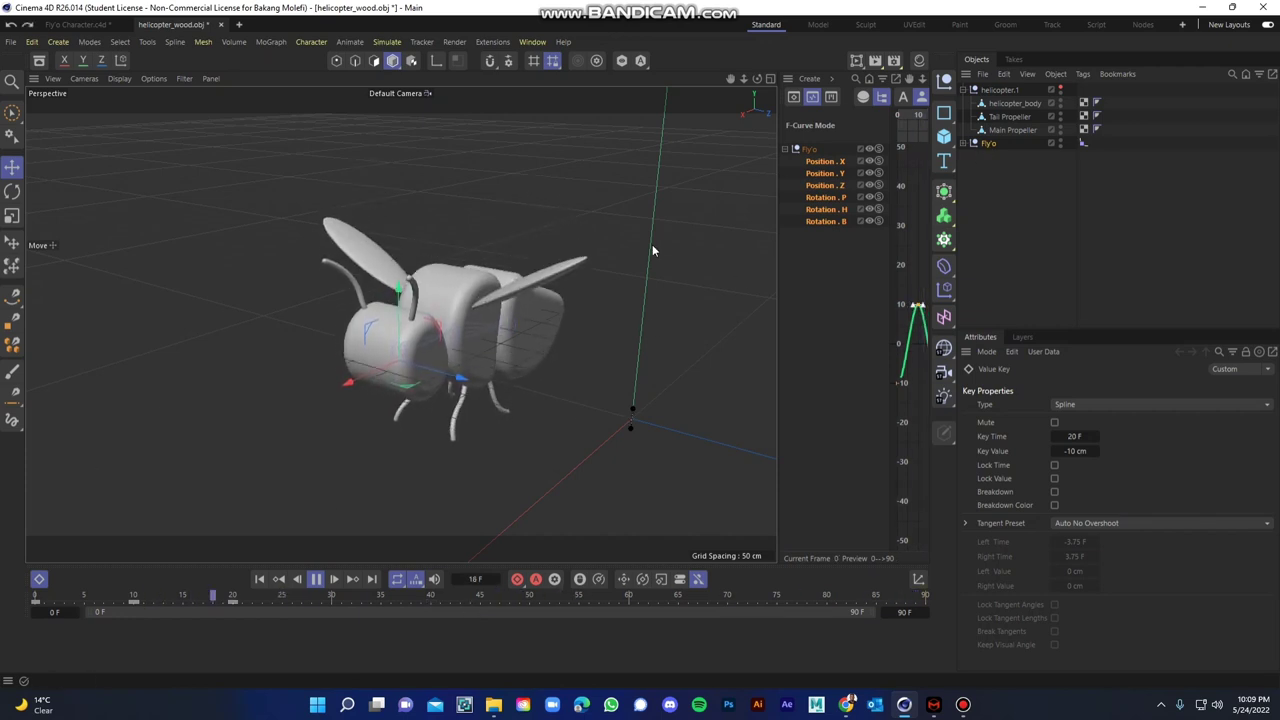
left_click_drag(778, 272, 521, 288)
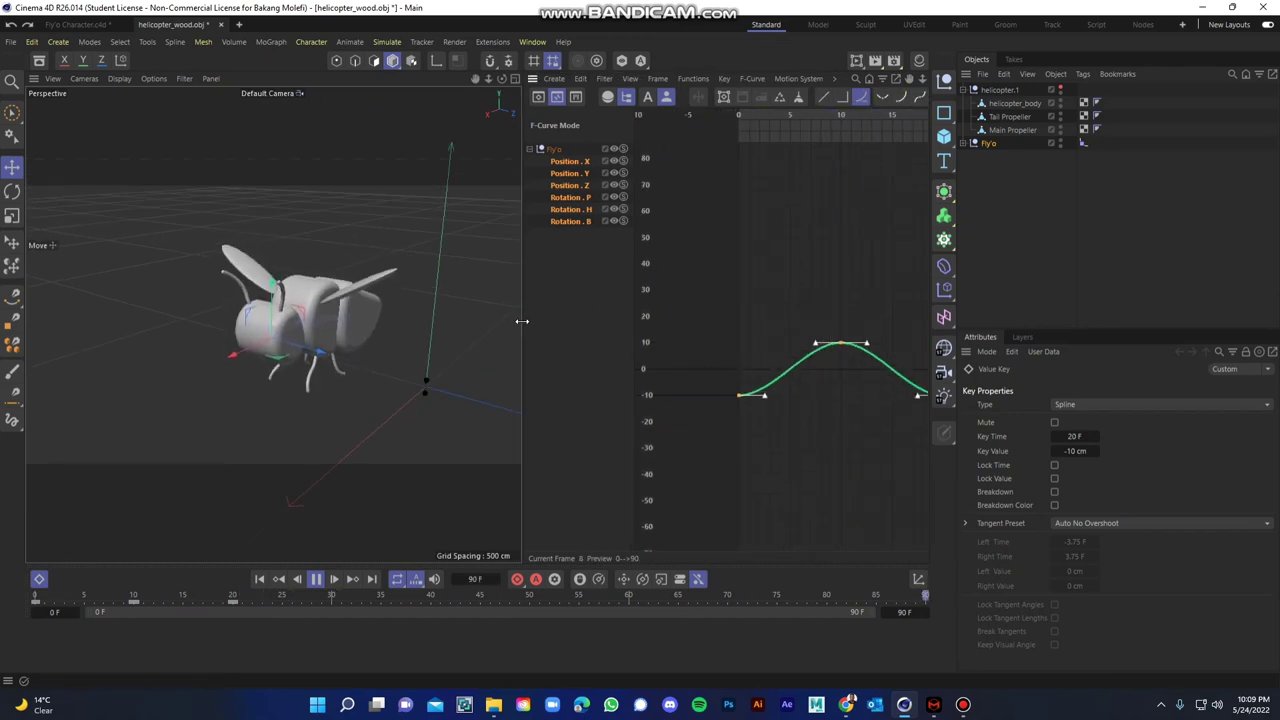
left_click_drag(521, 324, 736, 330)
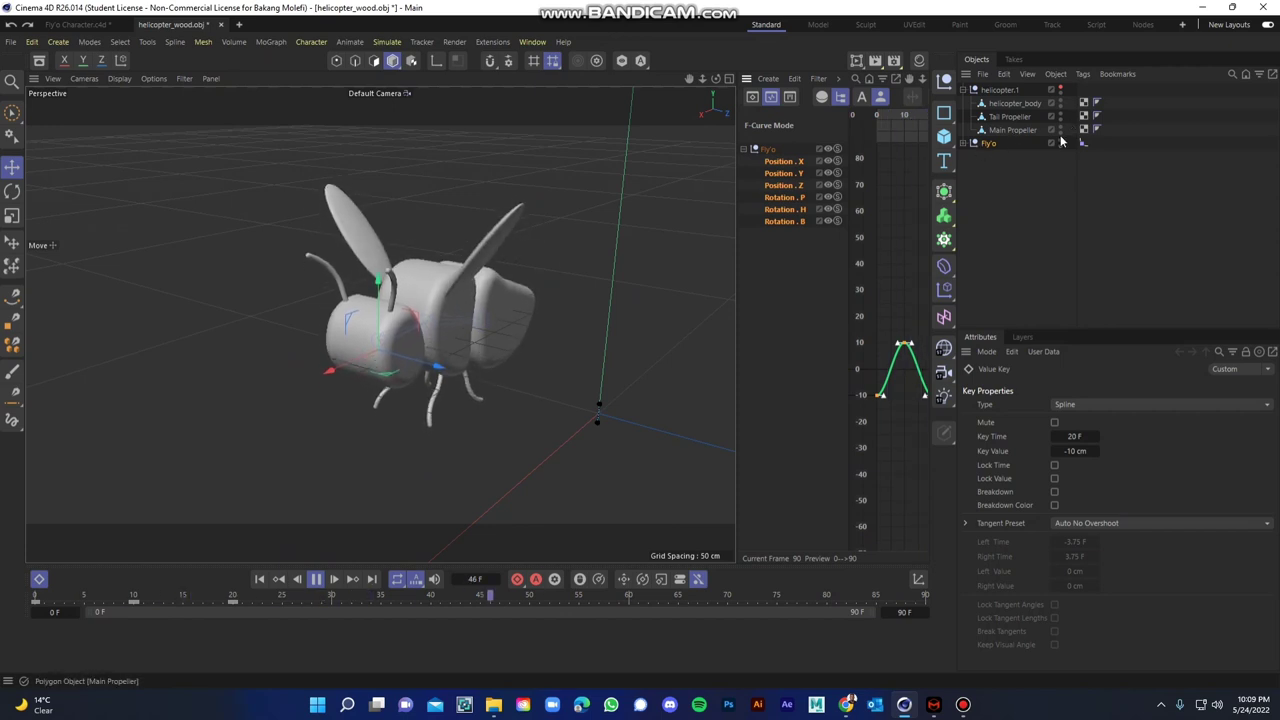
- Hide Fly'o, make helicopter.1 visible in the viewport, and stop the playback
left_click(1060, 89)
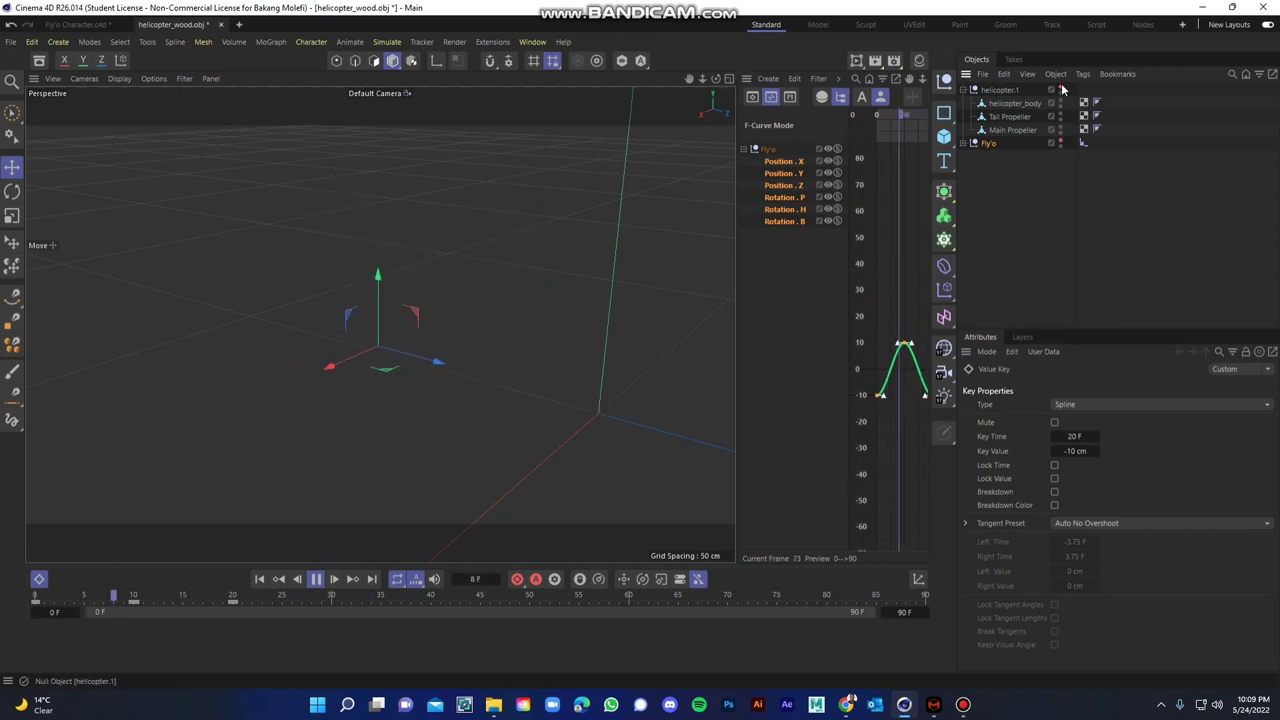
left_click(601, 398)
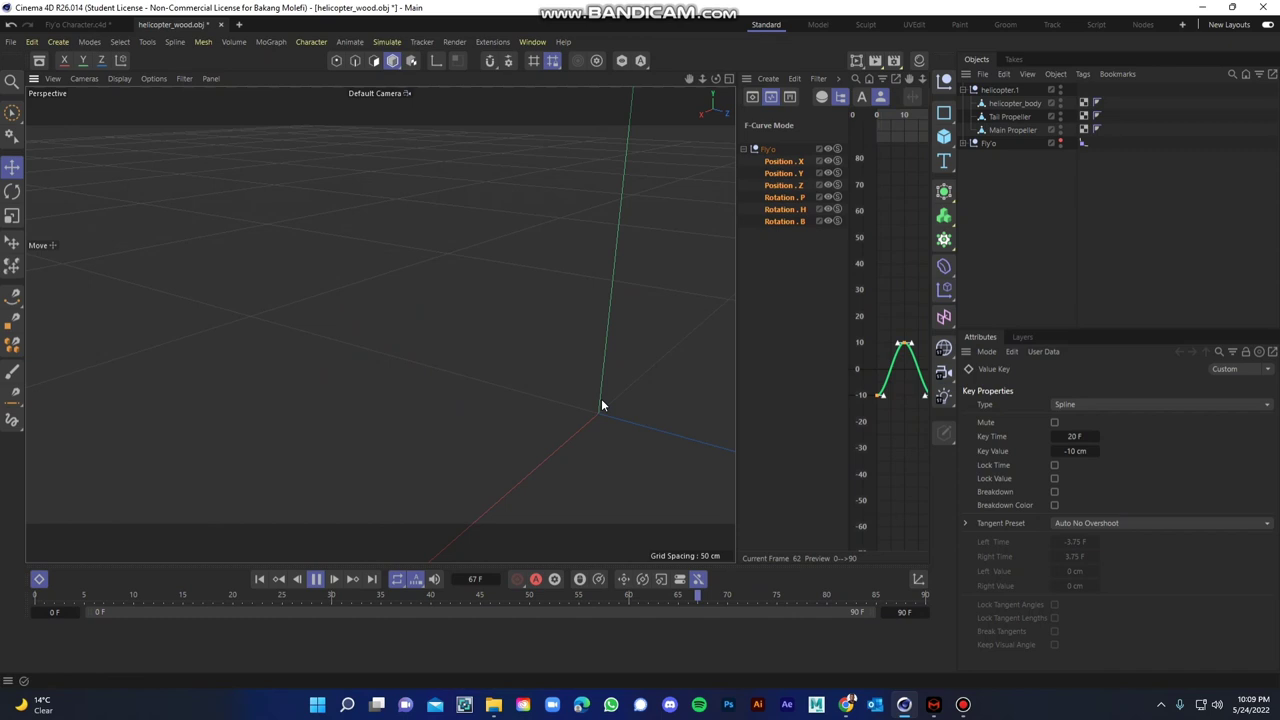
left_click_drag(601, 398, 444, 382, "alt")
scroll(443, 390, "down", 3)
left_click_drag(550, 408, 477, 398, "alt")
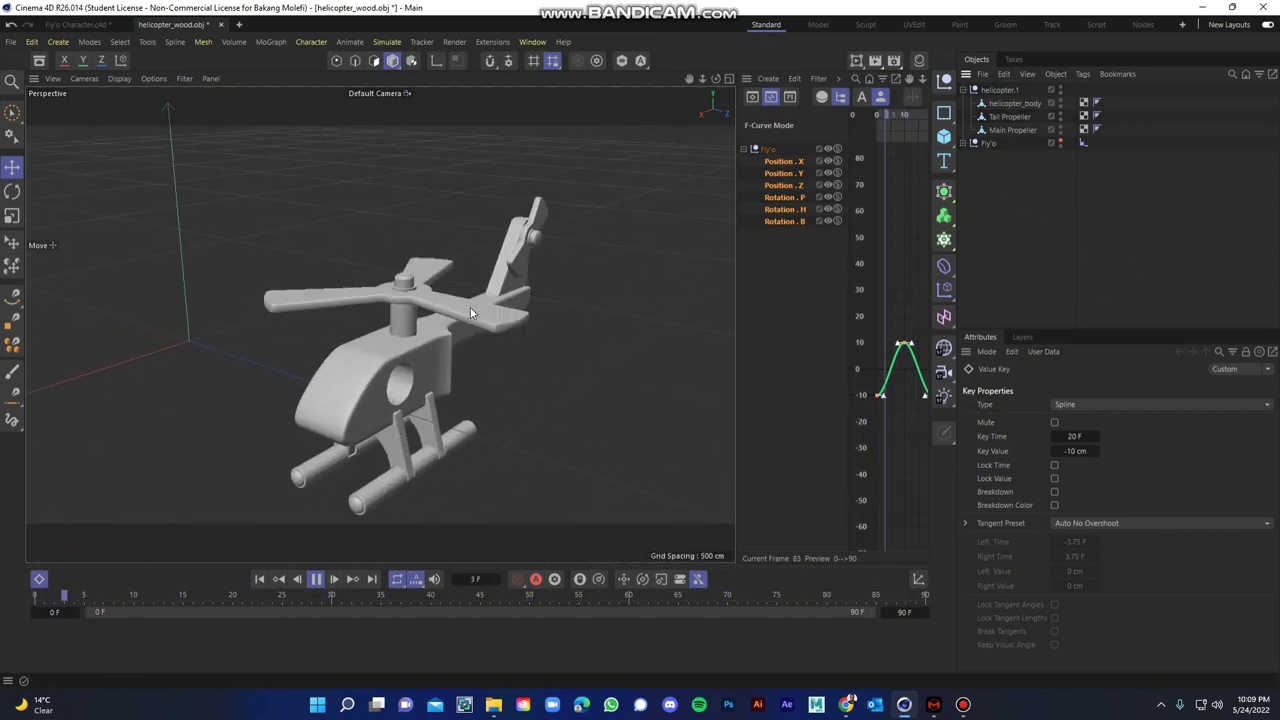
left_click(317, 580)
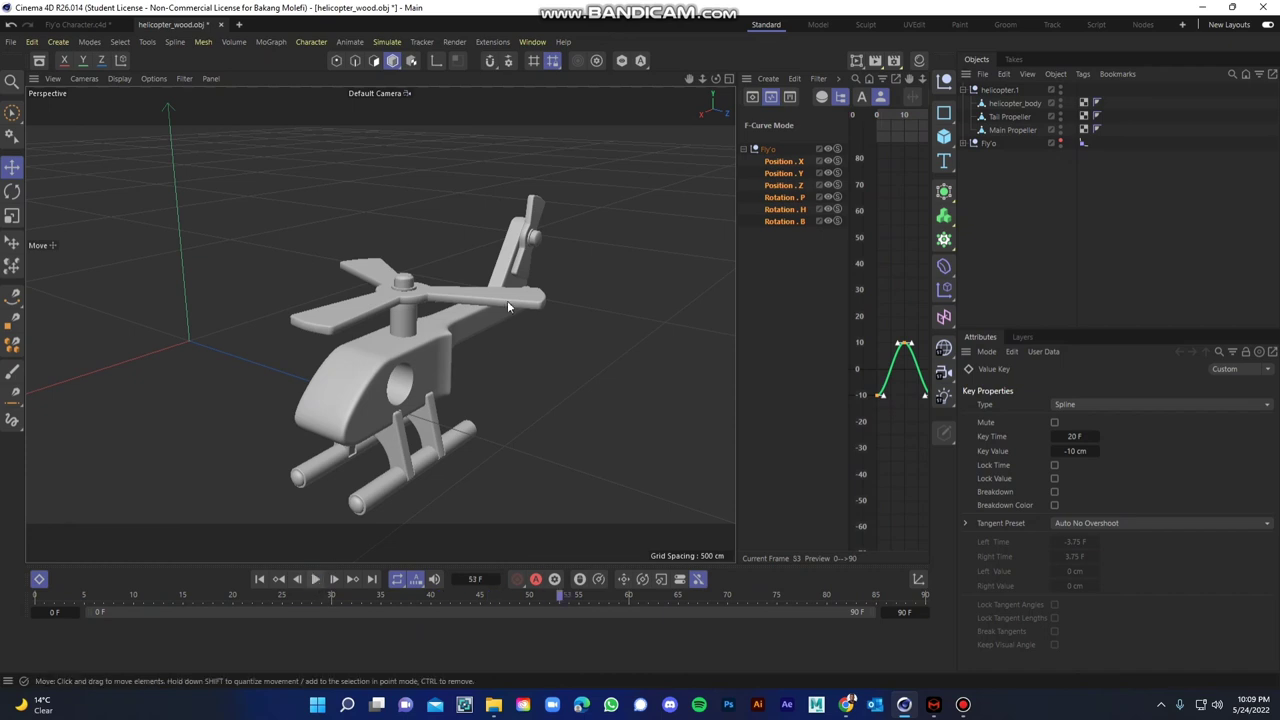
- Select the Main Propeller and examine its rotation keyframes at frames 0 and 10
left_click(507, 300)
scroll(490, 370, "up", 3)
middle_click_drag(467, 380, 467, 356, "alt")
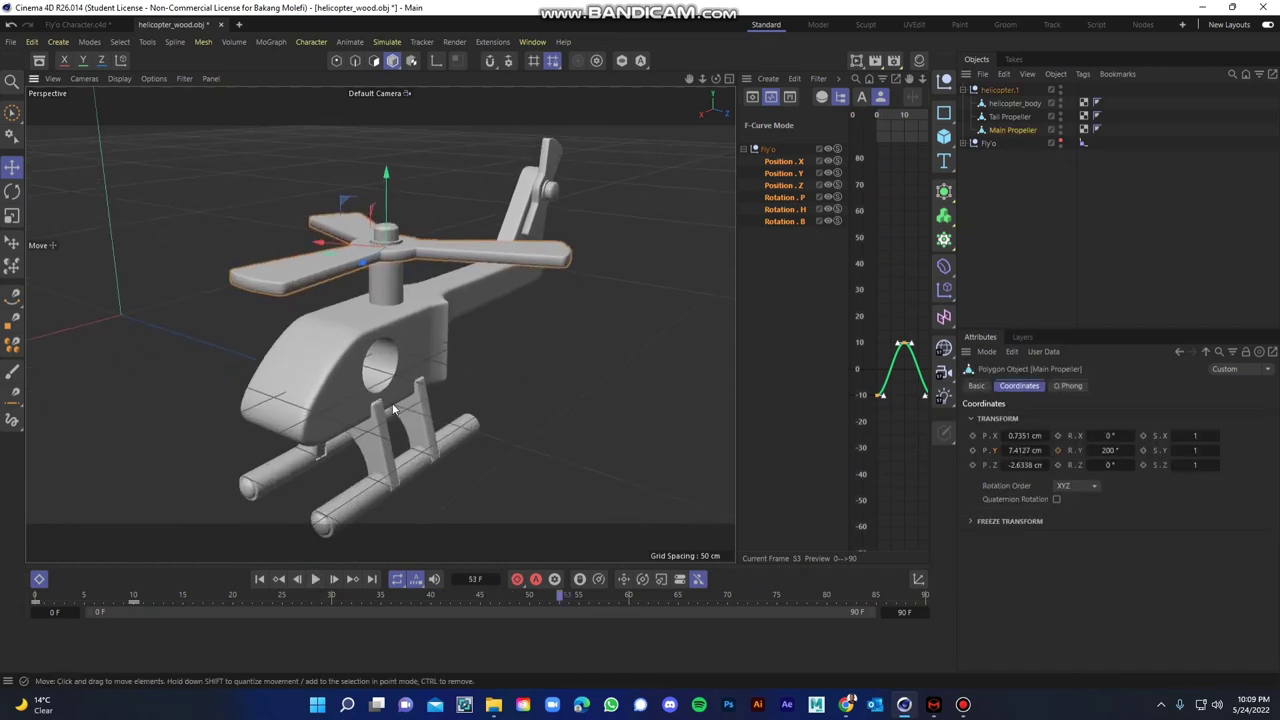
left_click_drag(394, 410, 340, 384, "alt")
middle_click_drag(432, 380, 386, 384, "alt")
left_click_drag(386, 384, 478, 303, "alt")
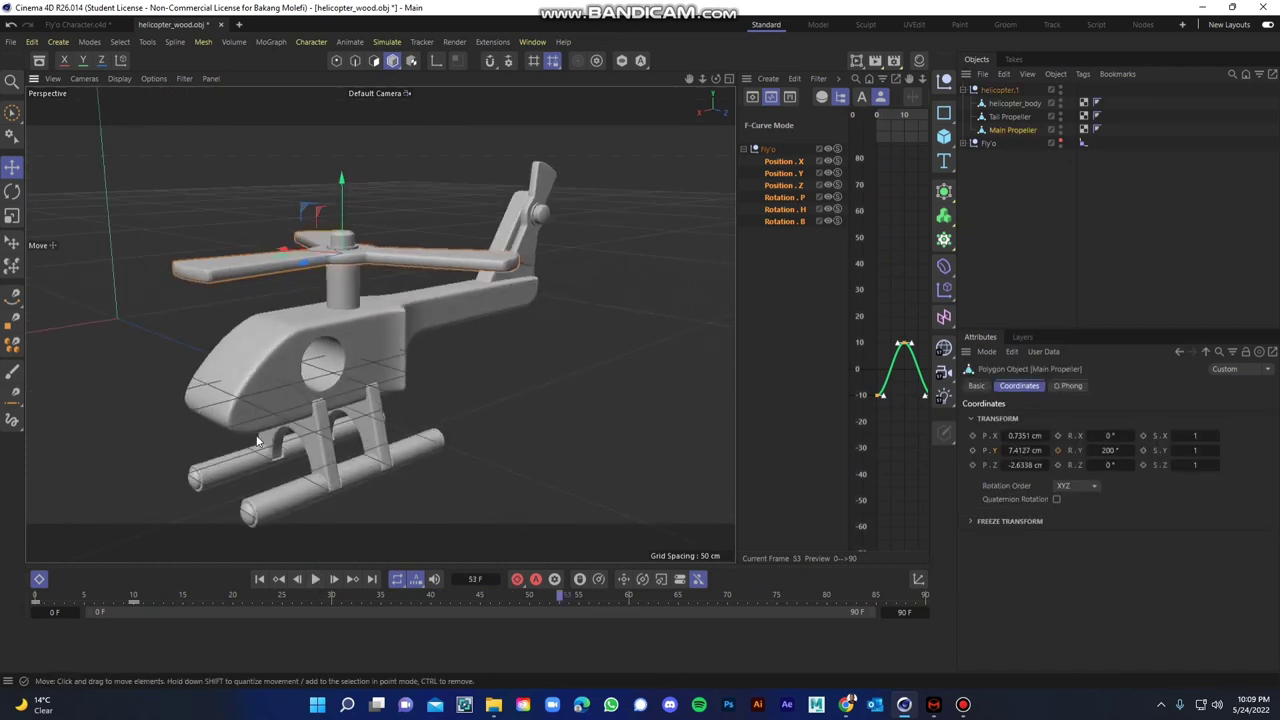
left_click(45, 593)
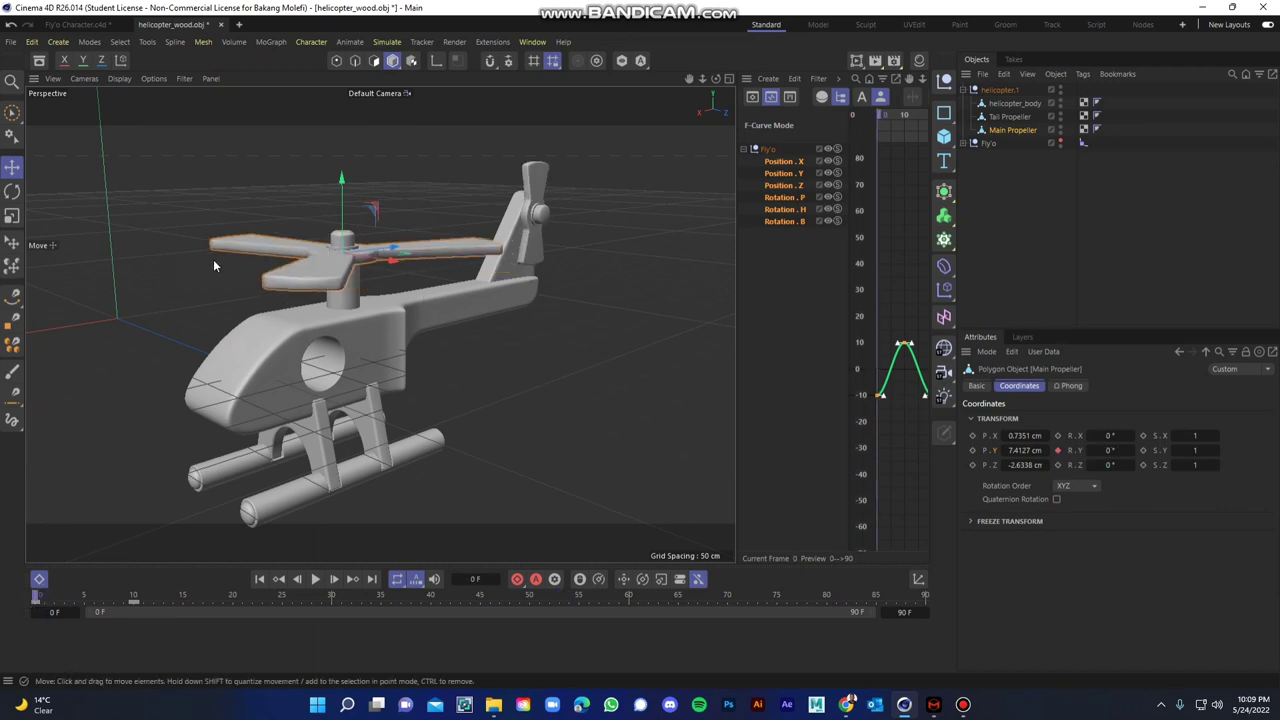
left_click(37, 604)
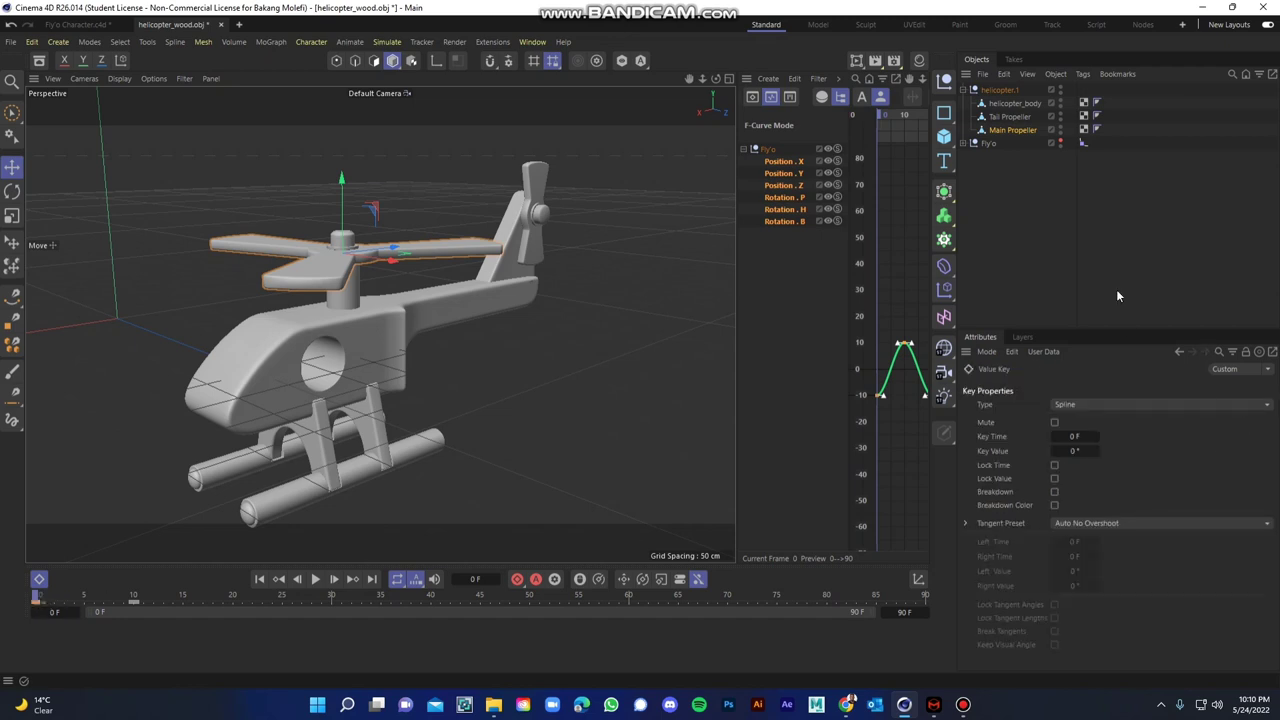
left_click(1003, 131)
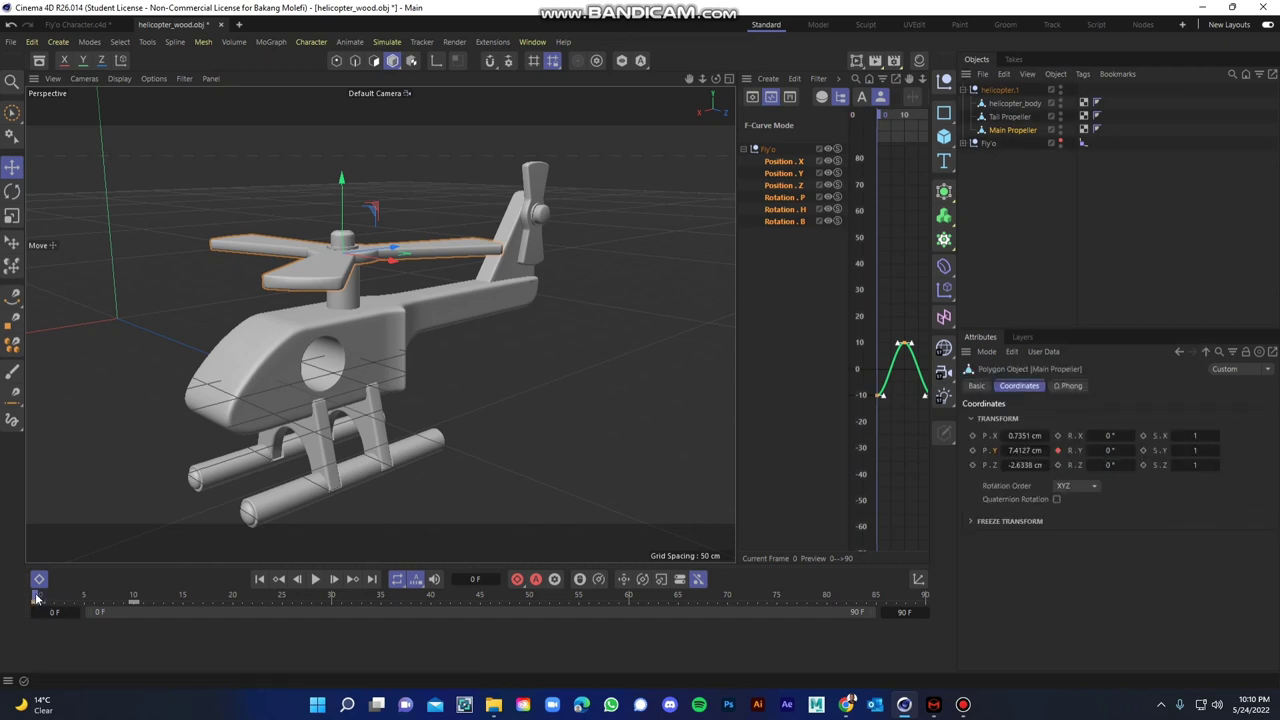
left_click_drag(36, 595, 133, 598)
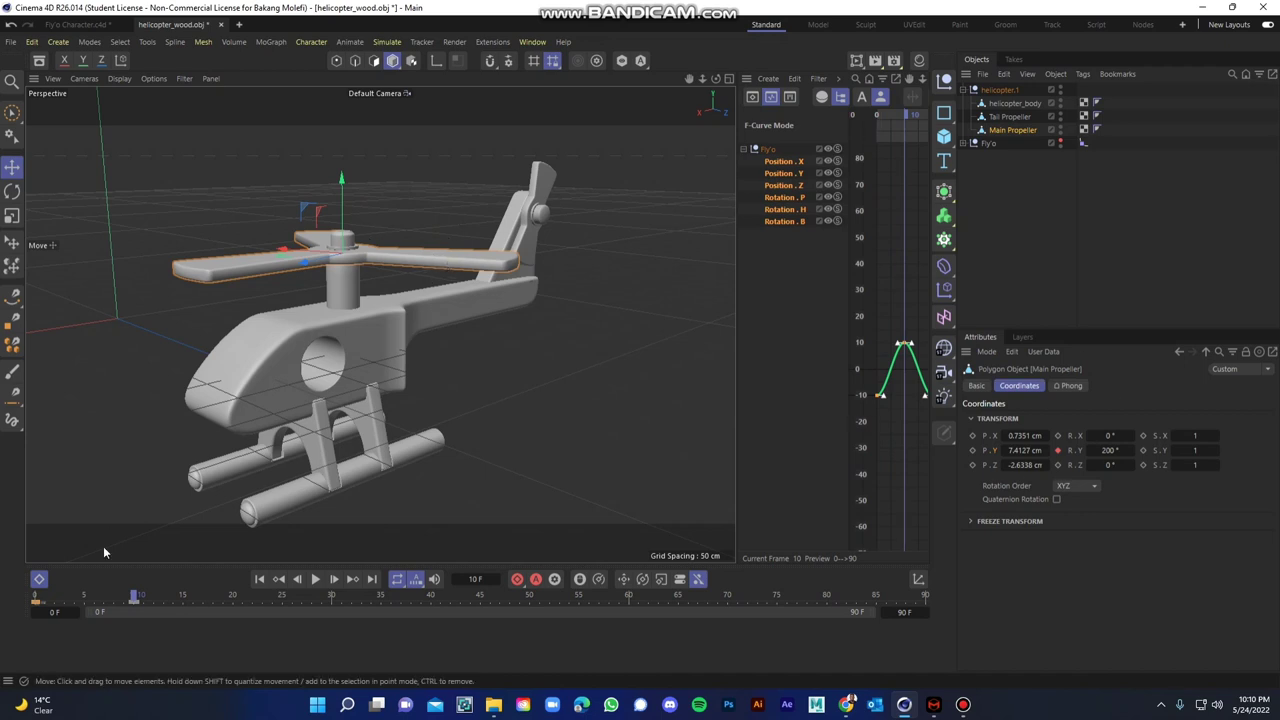
left_click_drag(38, 598, 137, 604)
- Show the Main Propeller's F-curves, select both keys on its Rotation Y curve and widen the curve editor
left_click_drag(735, 339, 634, 345)
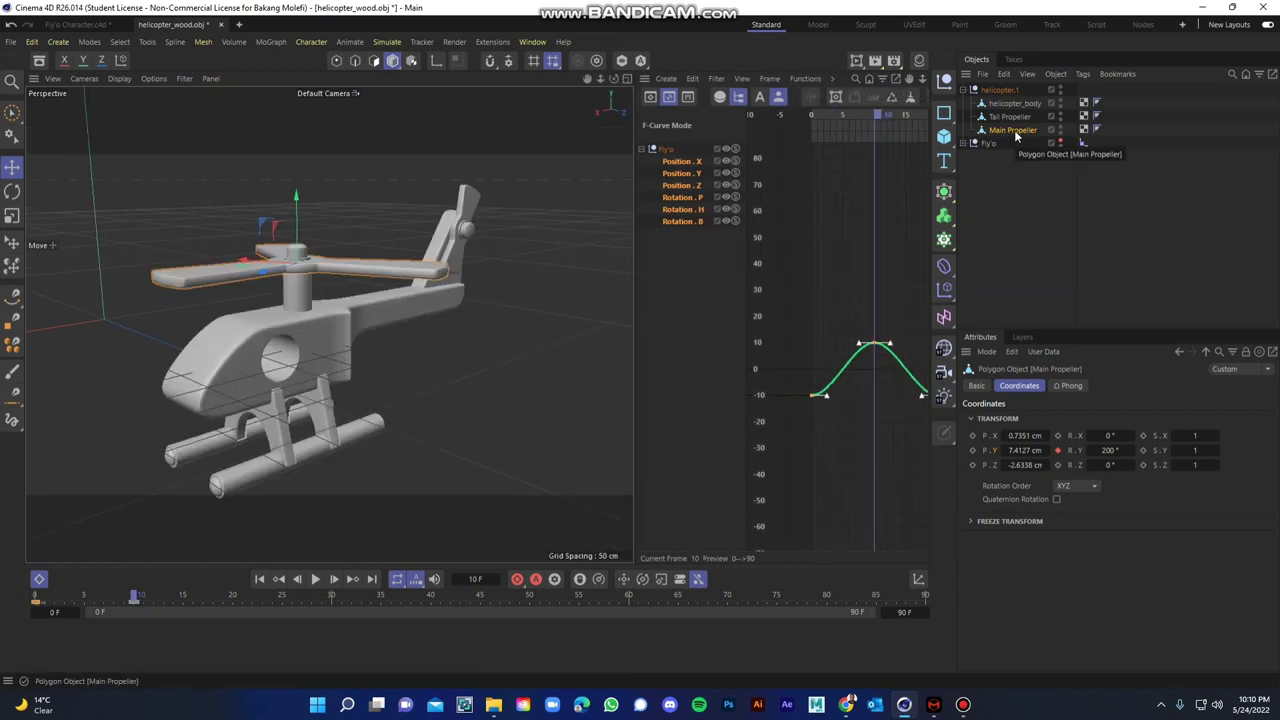
right_click(1015, 134)
left_click(1080, 567)
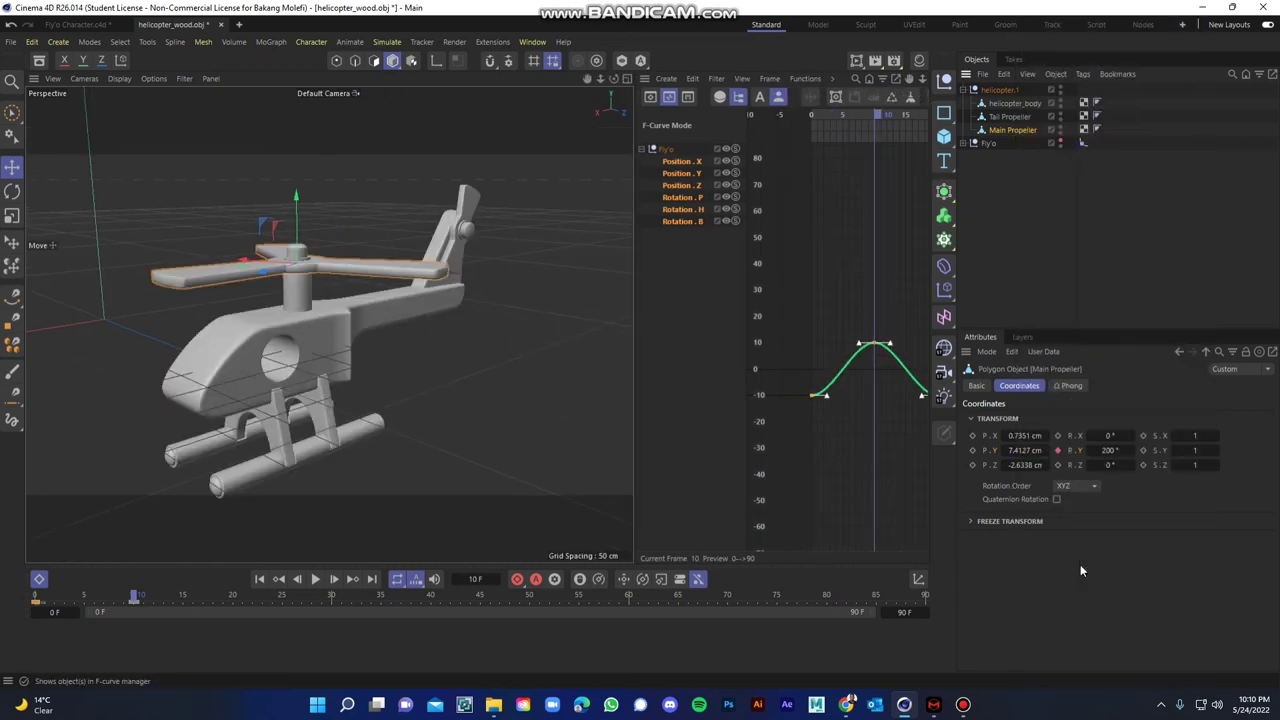
left_click_drag(902, 546, 762, 135)
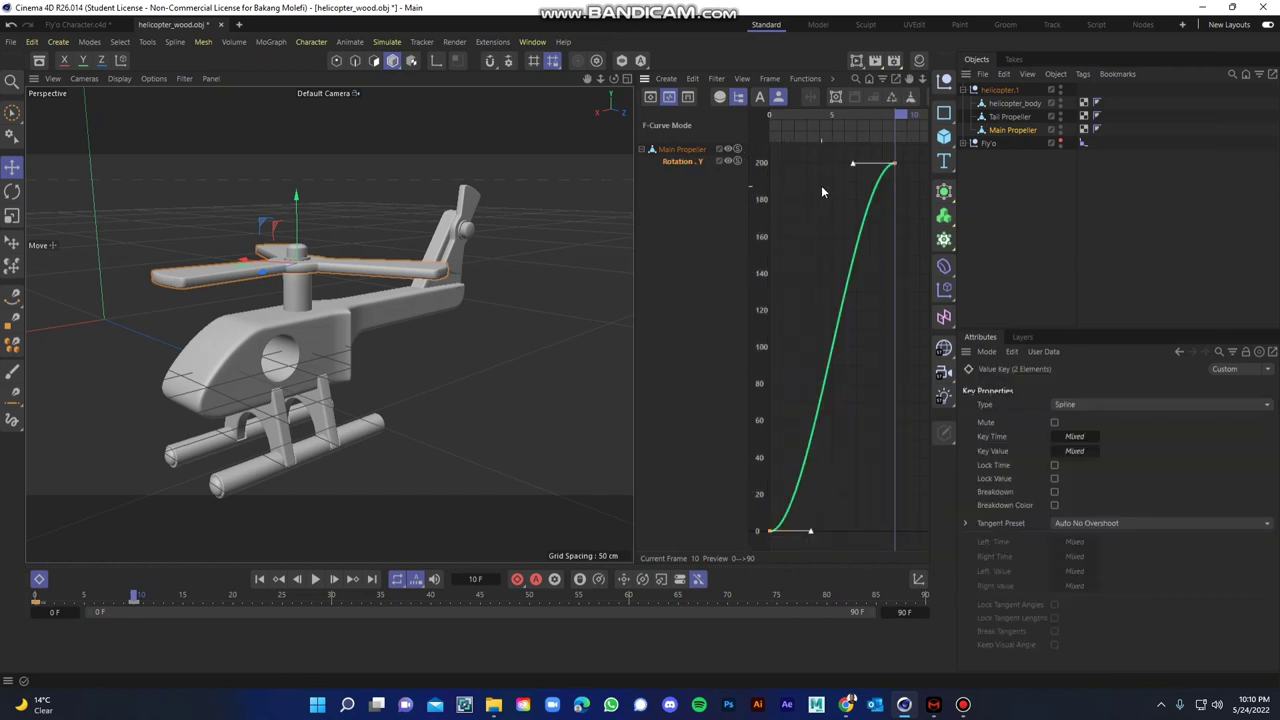
left_click_drag(634, 303, 563, 309)
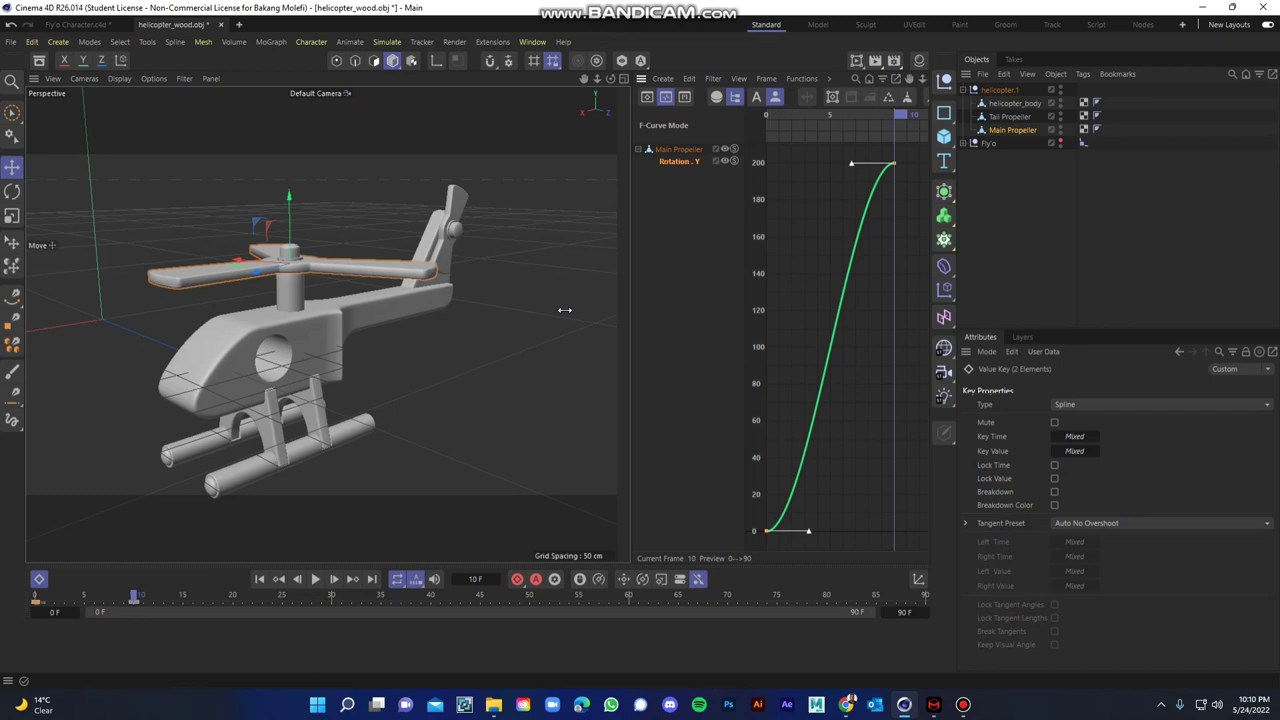
scroll(754, 298, "down", 2)
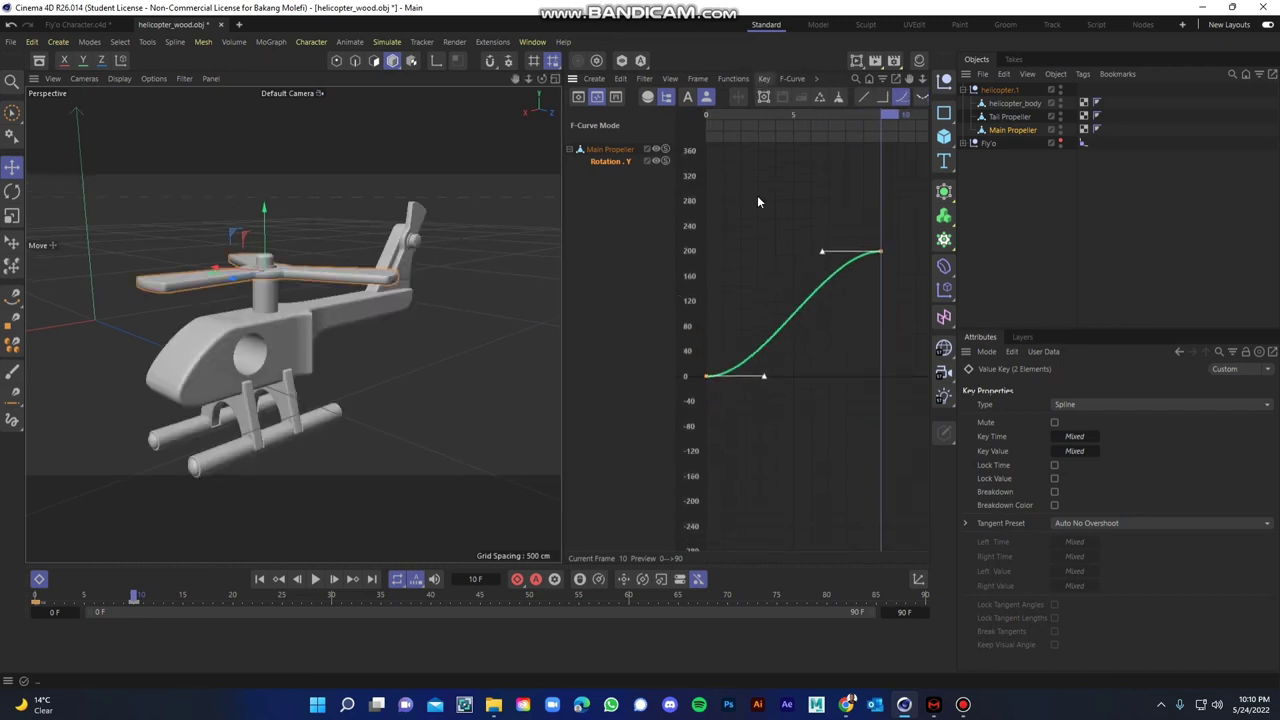
- Try linear interpolation on both Rotation Y keys of the Main Propeller, and undo it
left_click_drag(894, 472, 678, 170)
left_click(733, 79)
left_click(736, 78)
left_click(764, 78)
left_click(784, 118)
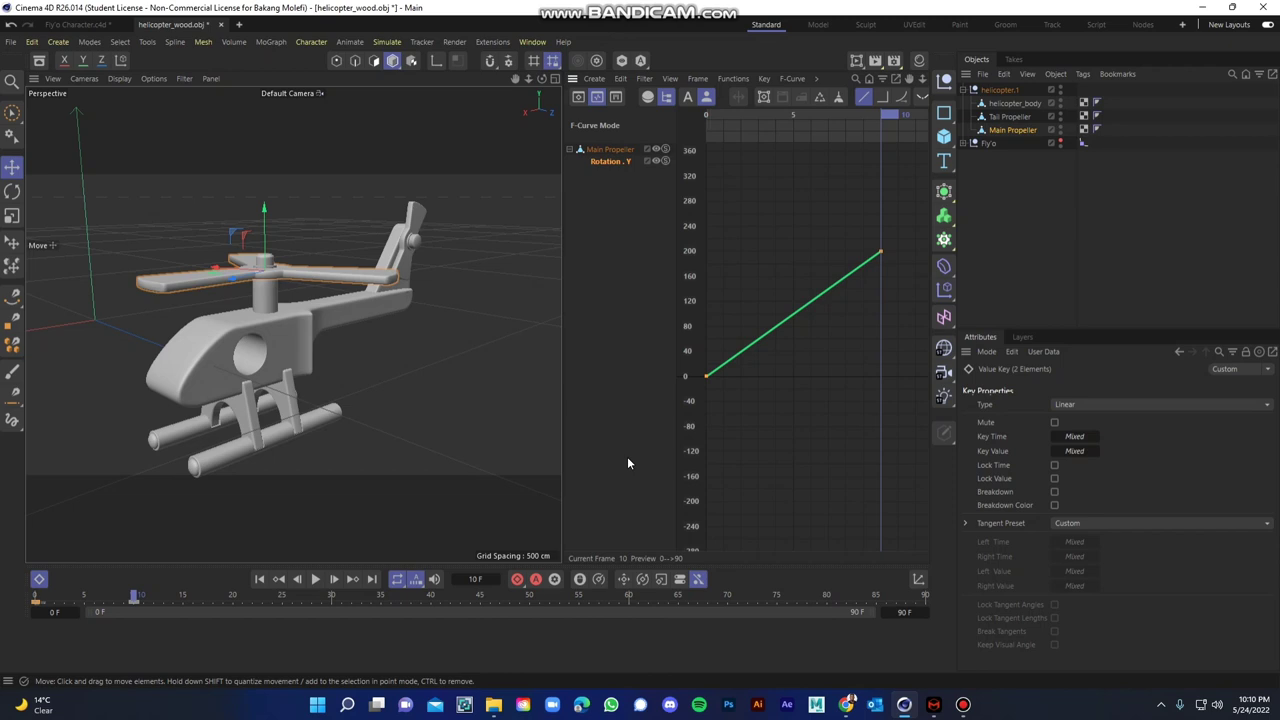
left_click(707, 374)
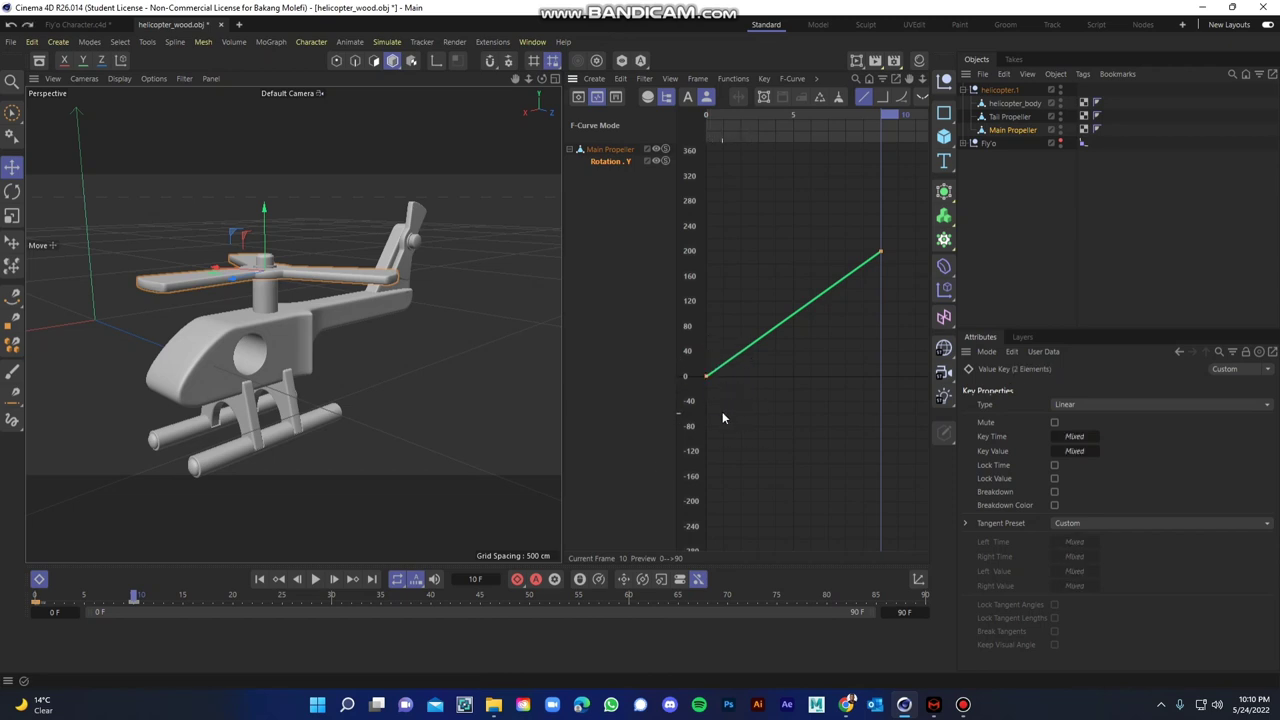
key("ctrl+z")
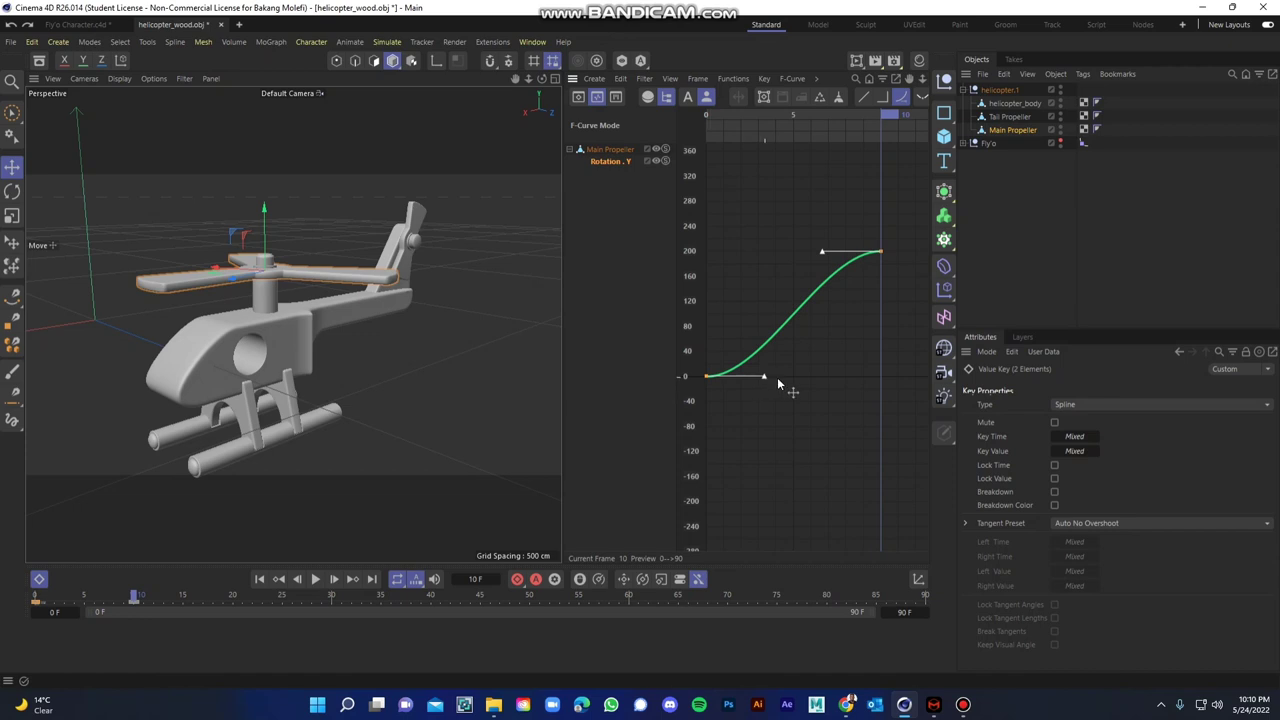
- Lengthen the tangent of the Main Propeller's frame 0 Rotation Y key to about 11 frames
left_click_drag(775, 381, 873, 386)
key("ctrl+z")
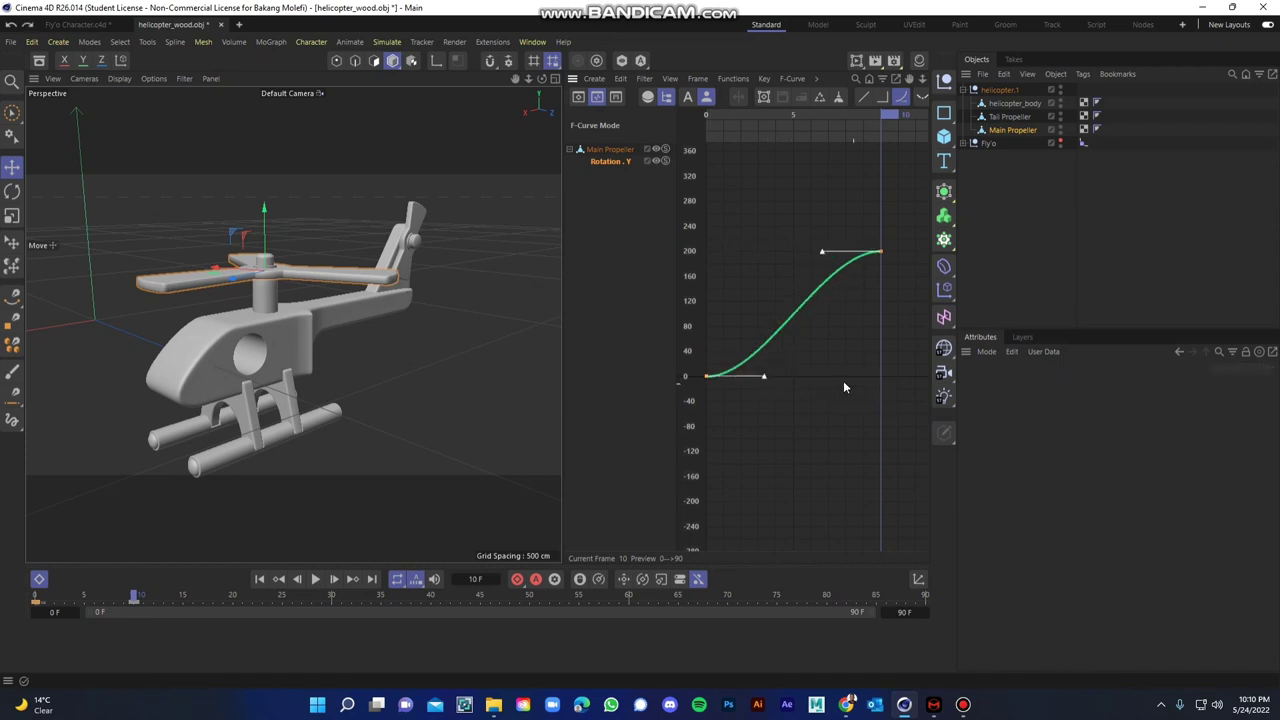
left_click(707, 375)
left_click_drag(765, 374, 901, 377)
scroll(894, 397, "down", 3)
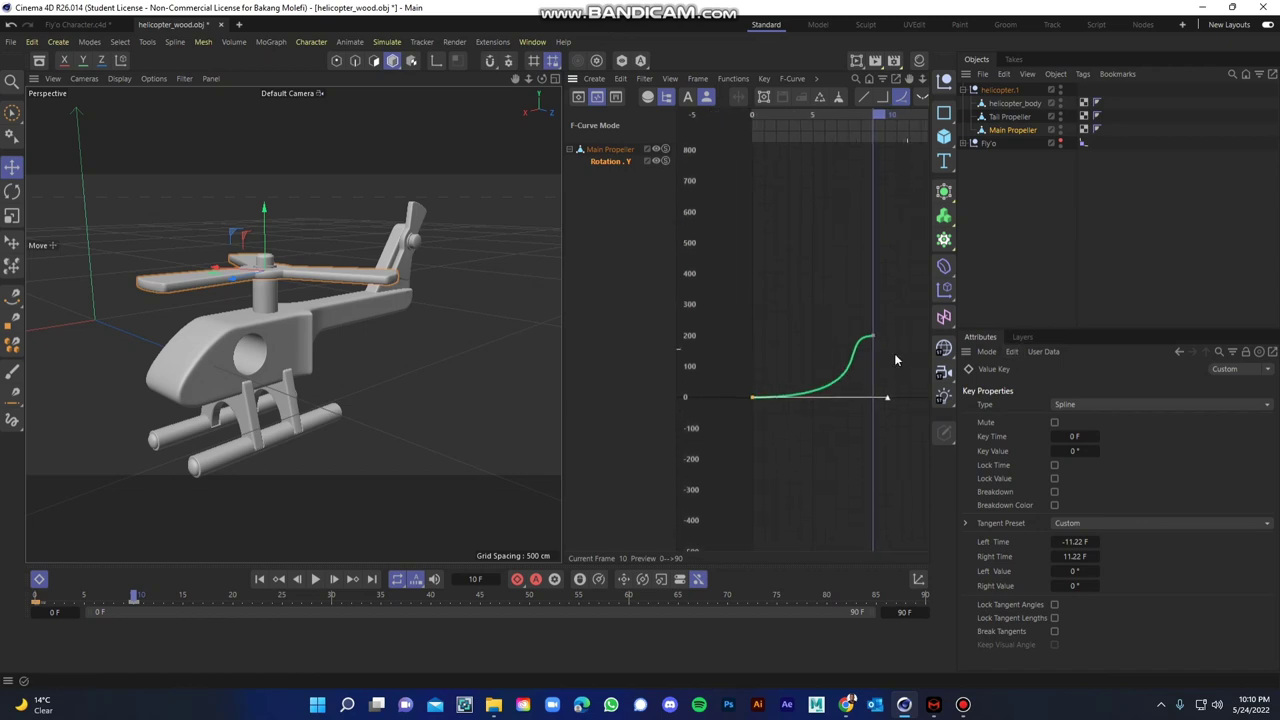
- Move the Main Propeller's 200° rotation key to frame 15 and on to frame 81, and play the animation from the start
left_click(874, 337)
left_click_drag(874, 340, 950, 335)
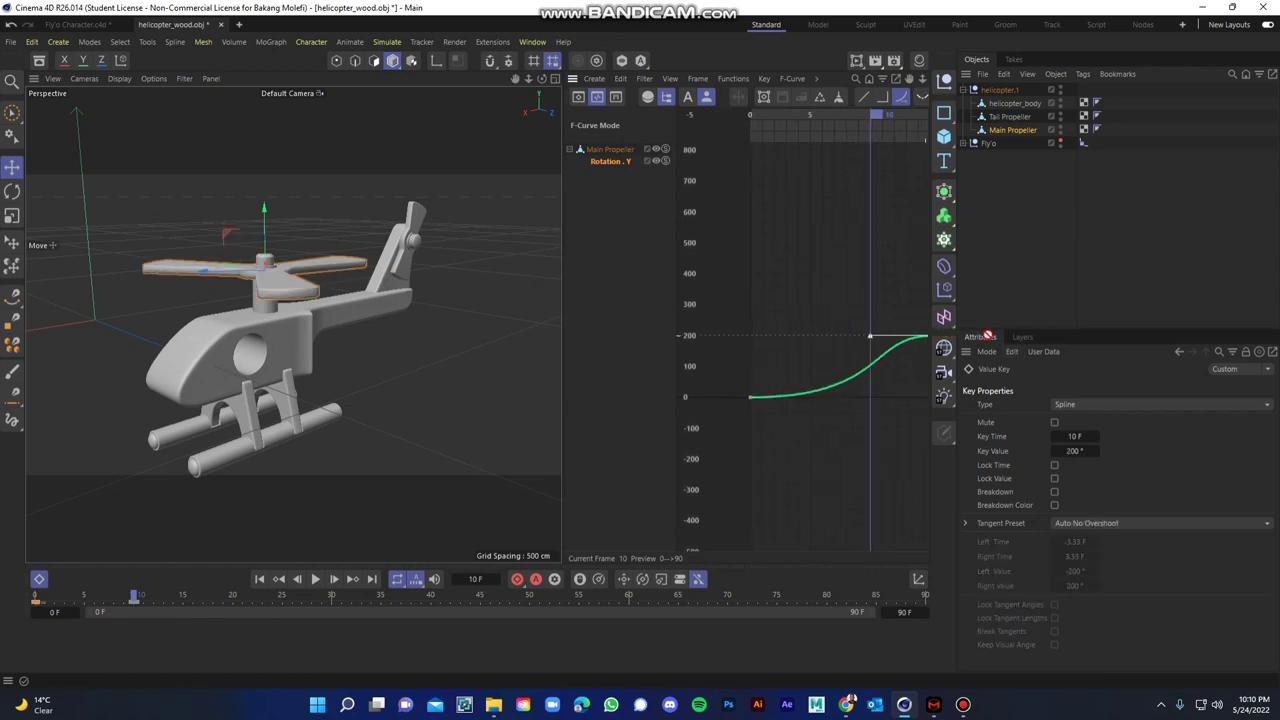
left_click(770, 116)
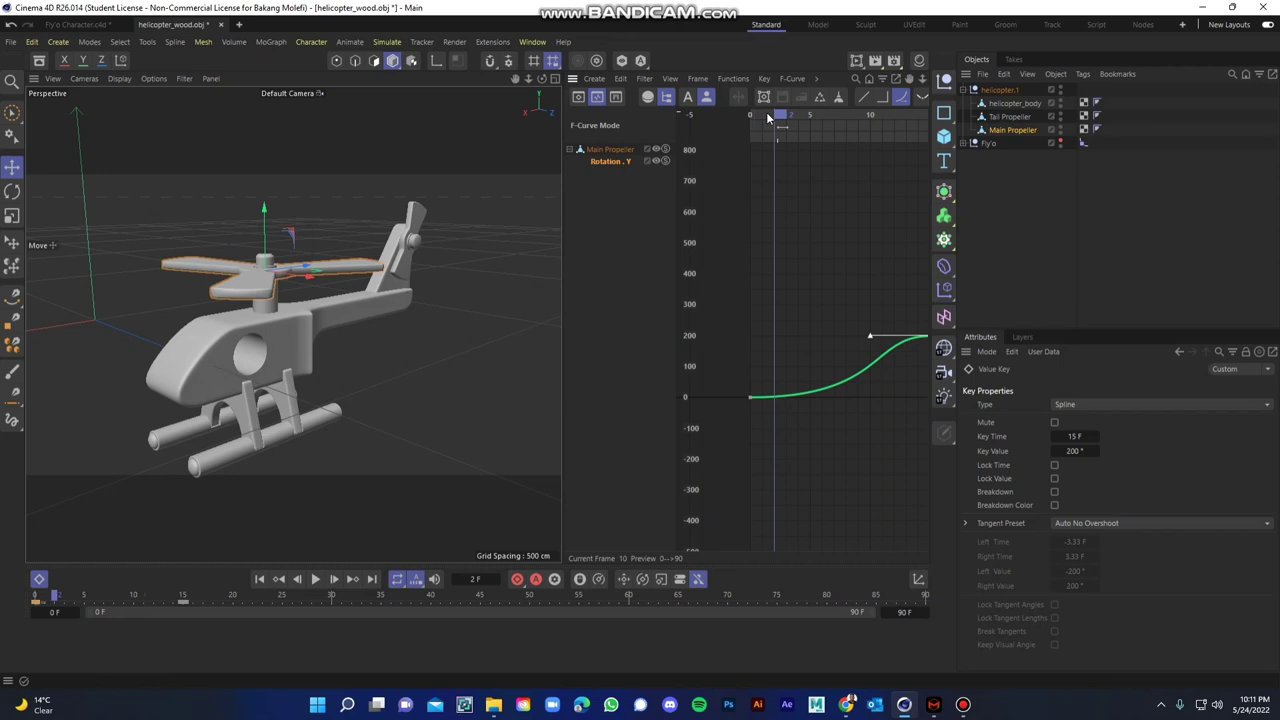
left_click_drag(769, 118, 748, 118)
left_click_drag(186, 597, 836, 620)
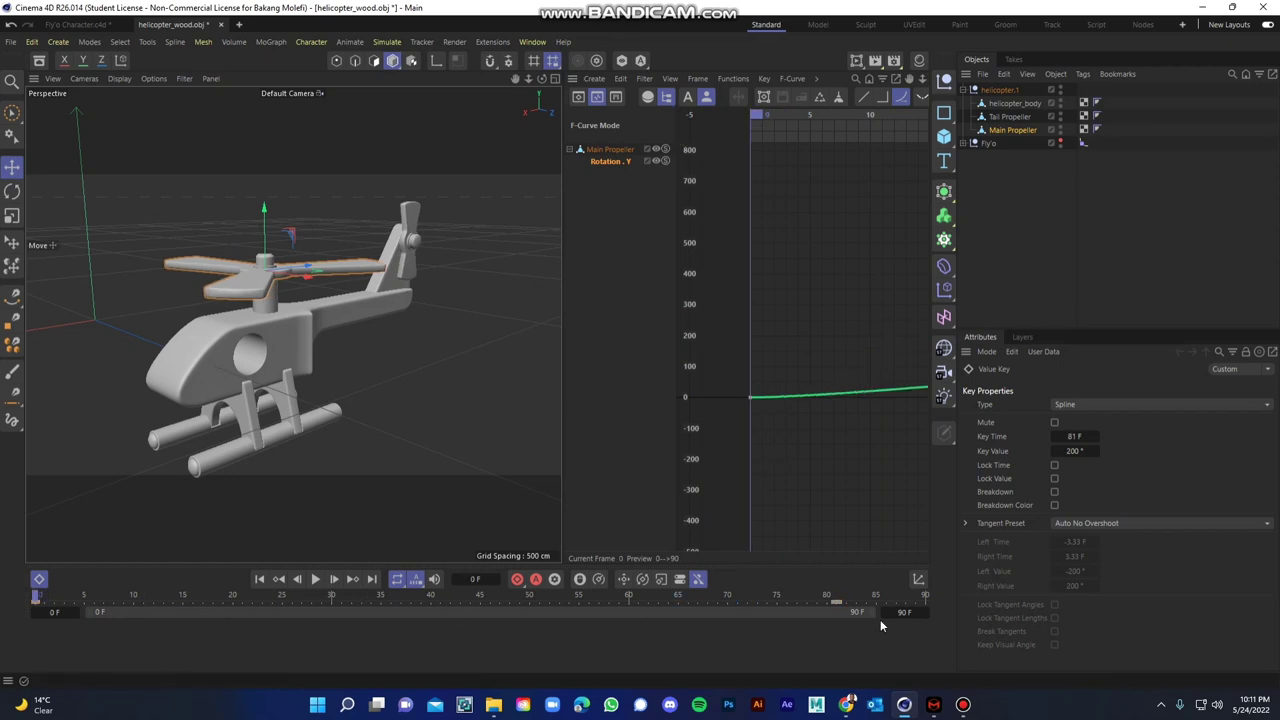
left_click(314, 580)
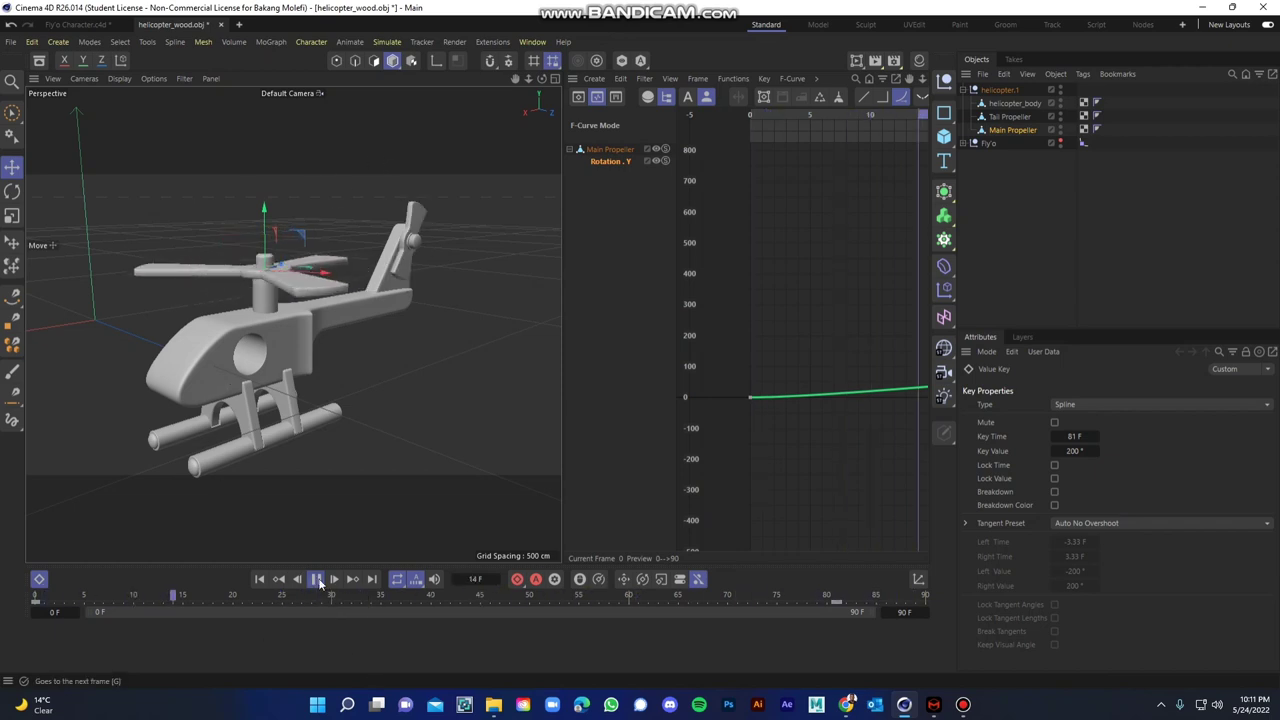
- Undo the key moves and the tangent change on the Main Propeller's Rotation Y curve
key("ctrl+z")
key("ctrl+z")
key("ctrl+z")
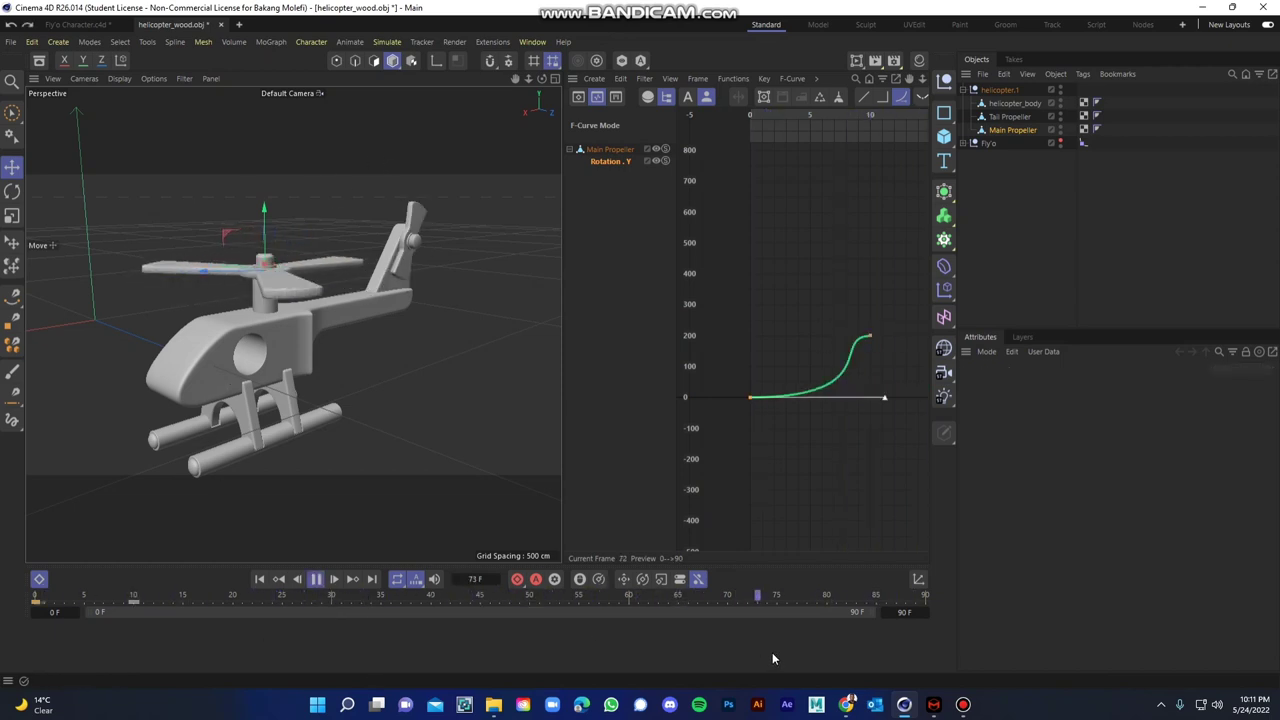
key("ctrl+z")
key("ctrl+z")
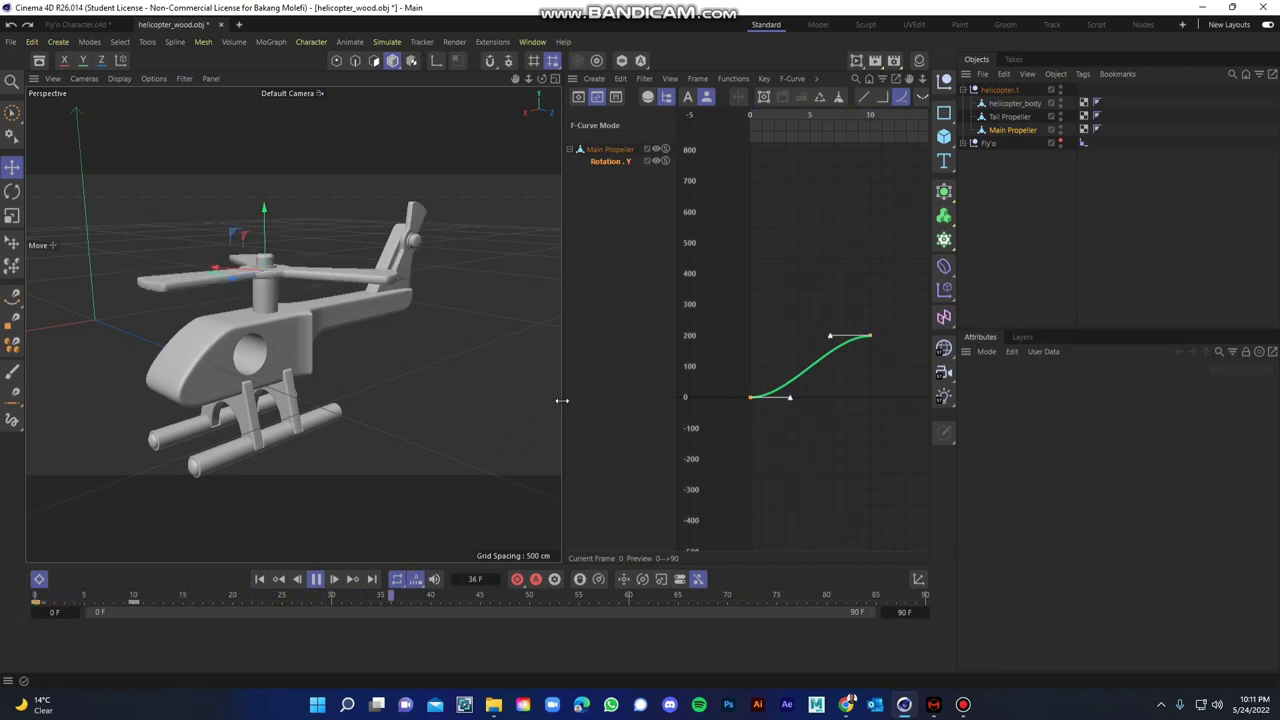
- Select both Rotation Y keys of the Main Propeller and set them to linear interpolation
left_click_drag(563, 401, 655, 401)
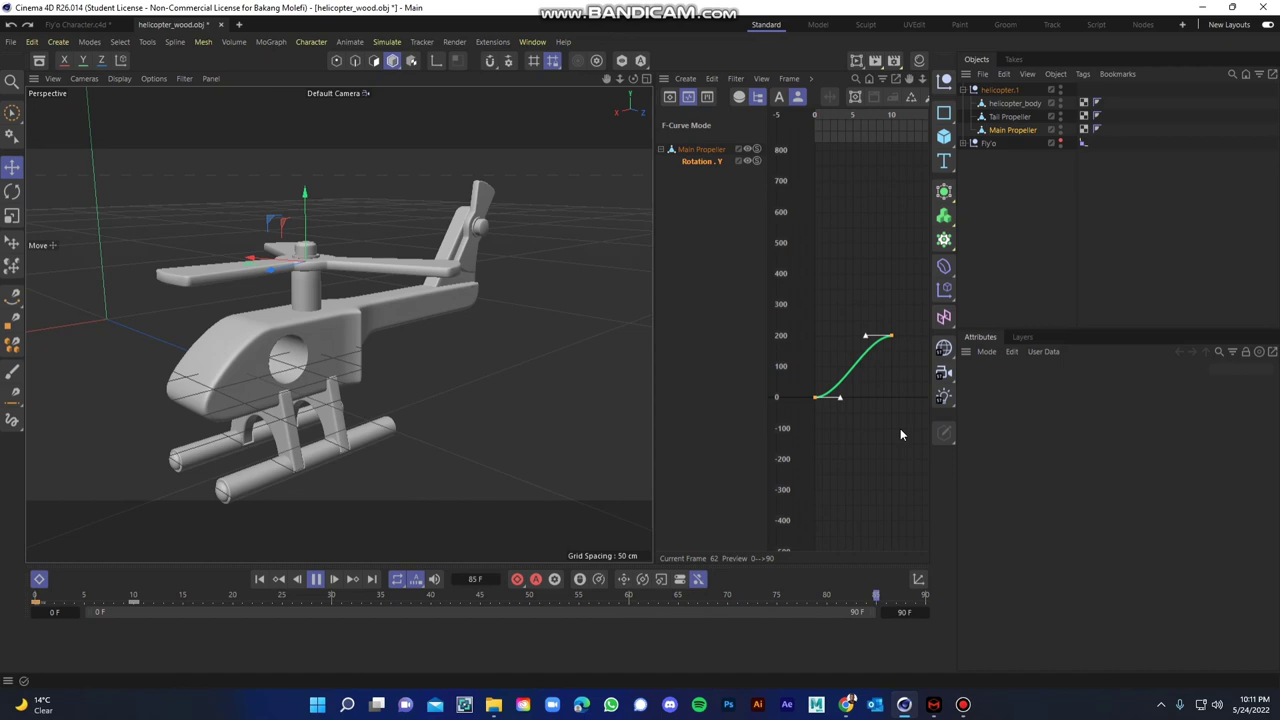
left_click_drag(900, 430, 803, 255)
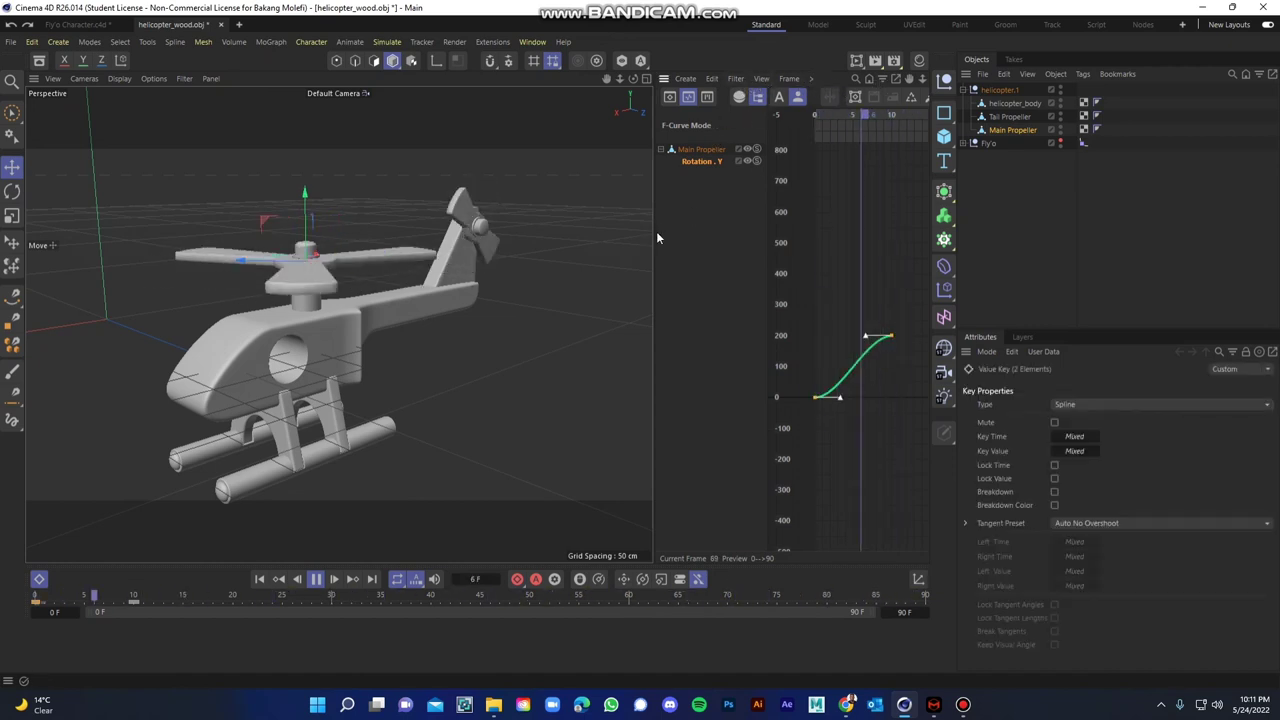
left_click_drag(656, 231, 529, 251)
right_click_drag(803, 418, 803, 362, "alt")
middle_click_drag(803, 366, 797, 424, "alt")
left_click(697, 79)
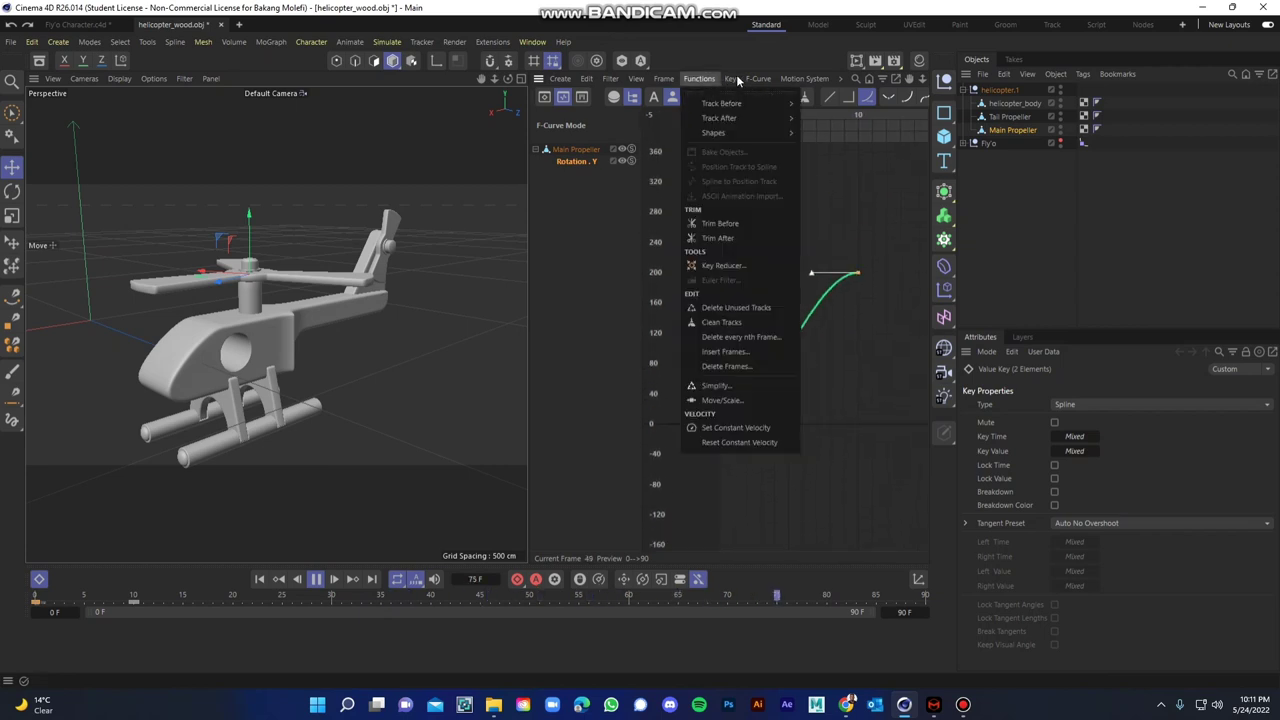
left_click(746, 124)
- Set the Main Propeller's Rotation Y track to Continue After its last key and enlarge the viewport for the playback
left_click(699, 79)
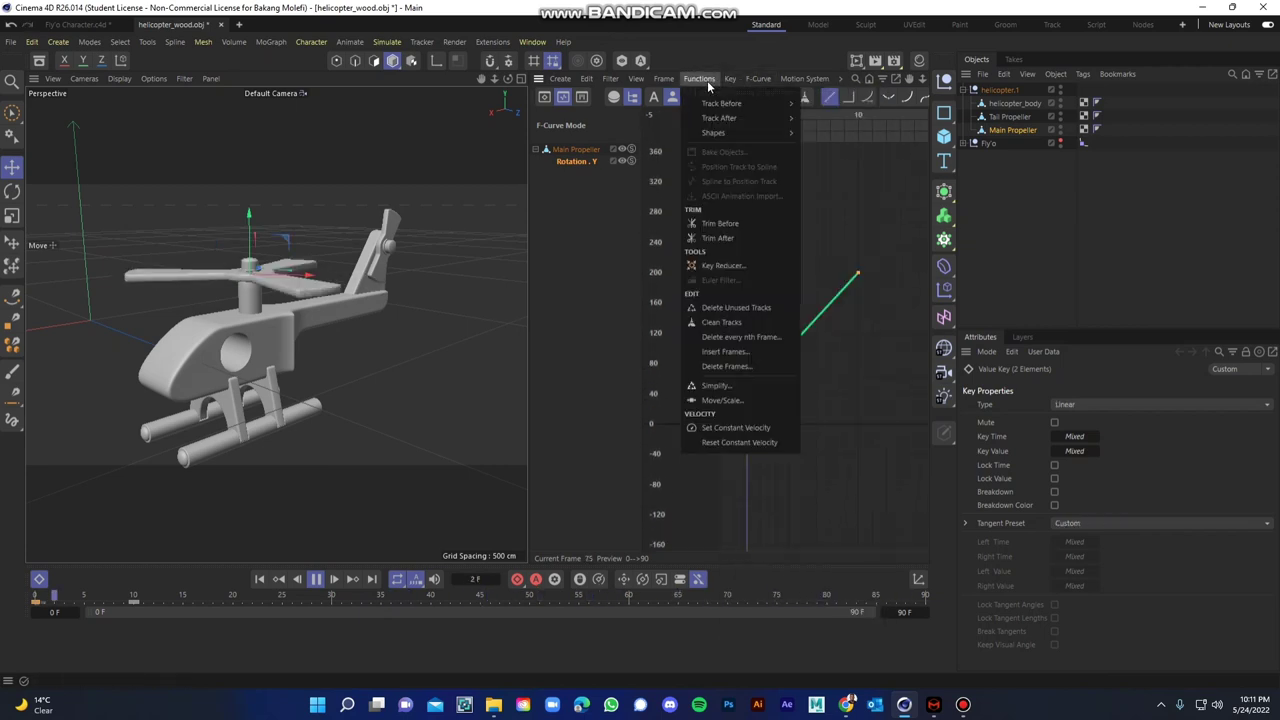
mouse_move(738, 131)
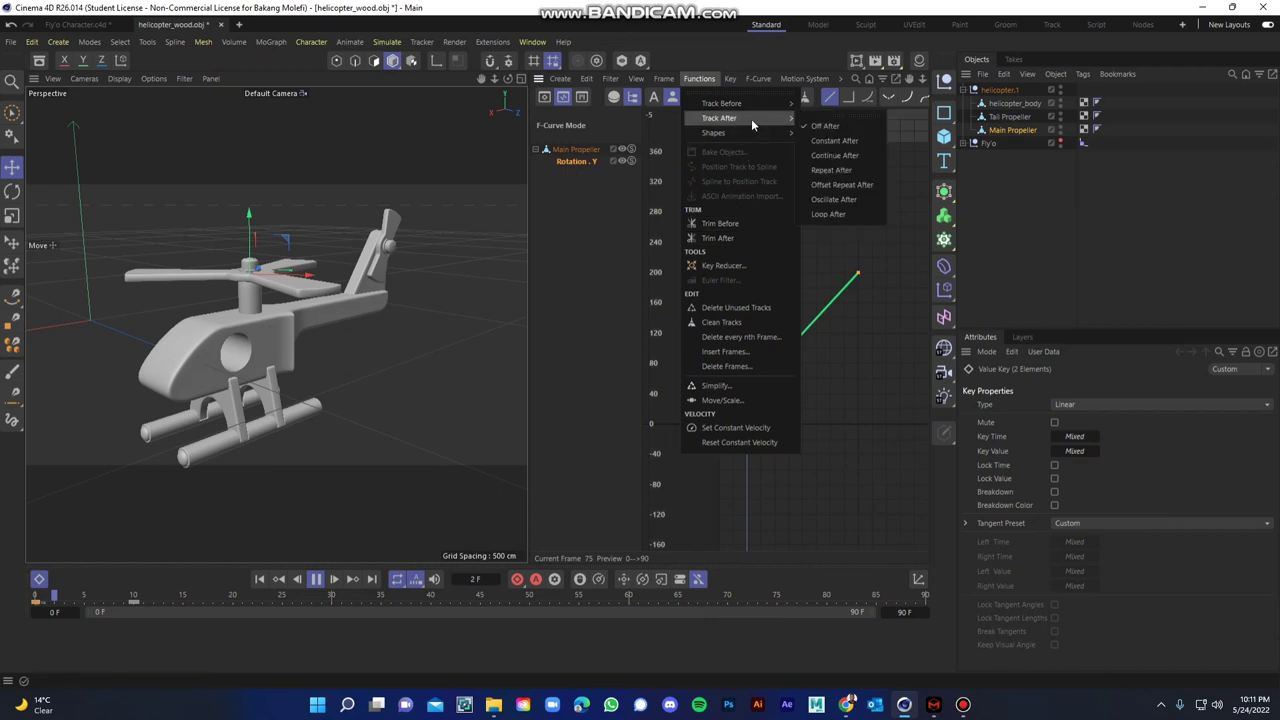
left_click(830, 171)
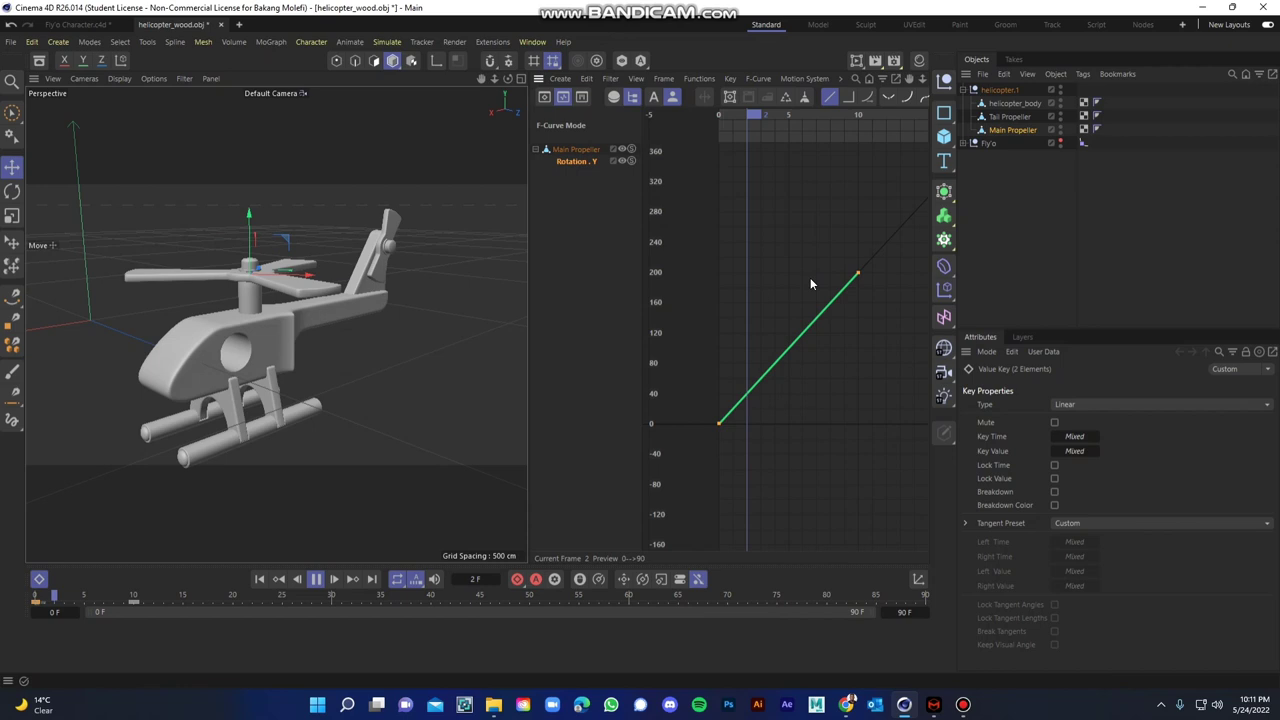
right_click_drag(870, 328, 863, 420, "alt")
middle_click_drag(863, 318, 778, 375, "alt")
left_click(776, 352)
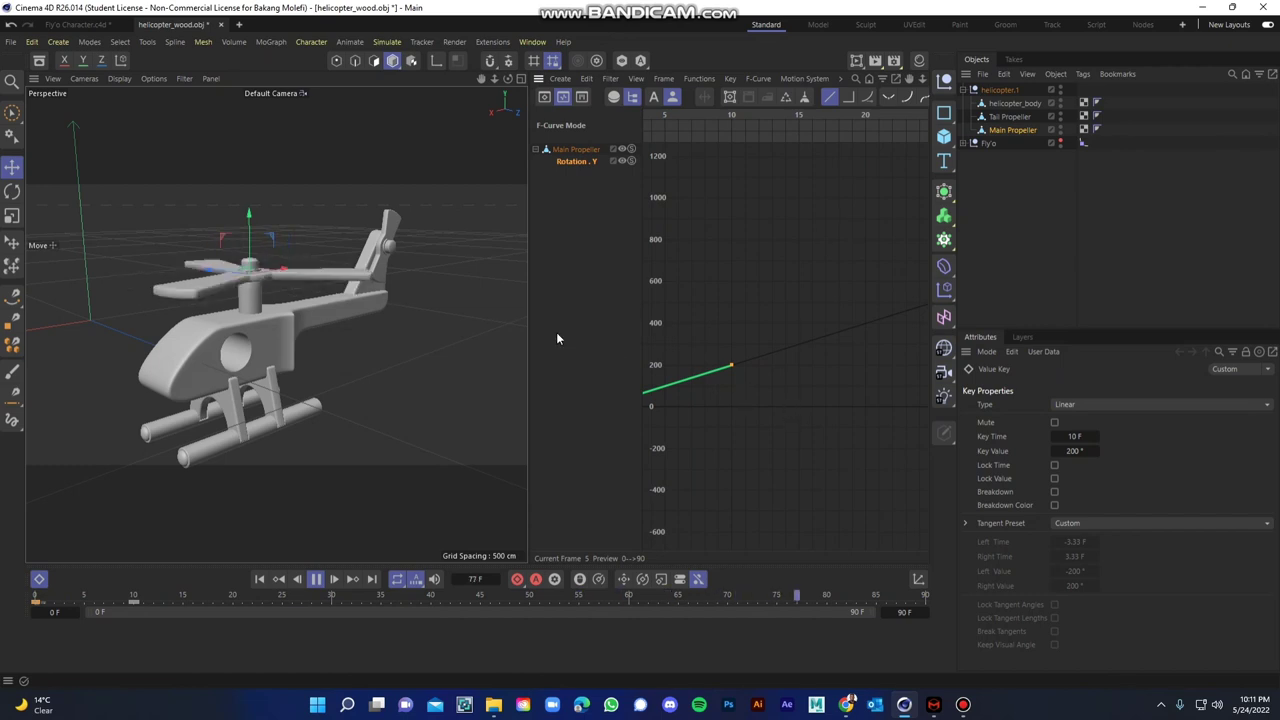
left_click_drag(528, 343, 714, 343)
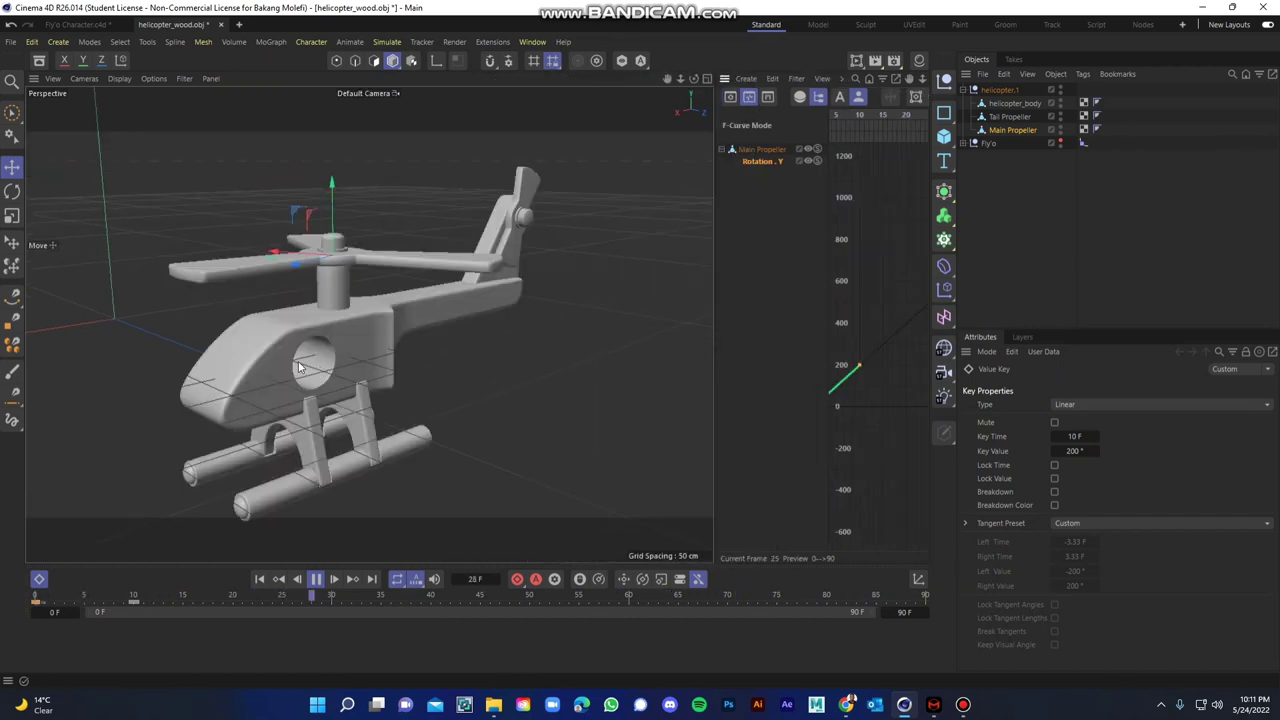
- Stop the playback and show the Tail Propeller's Rotation X F-curve
left_click(522, 187)
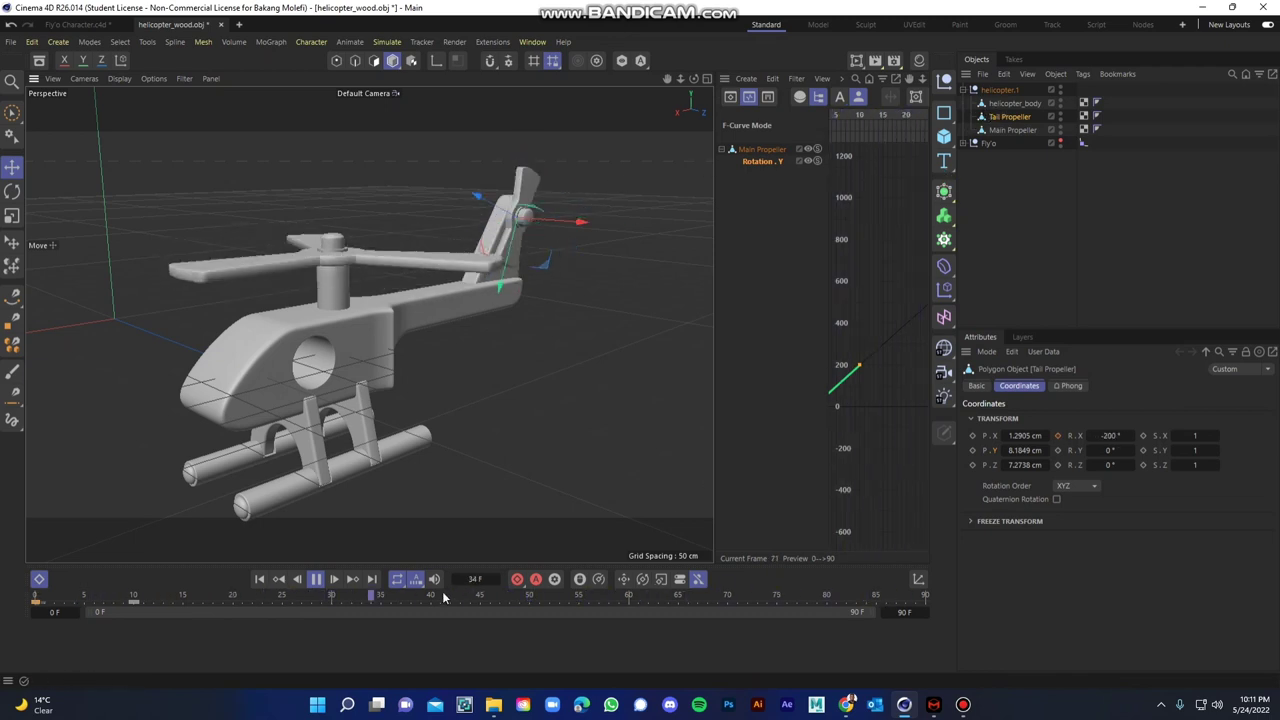
left_click(316, 580)
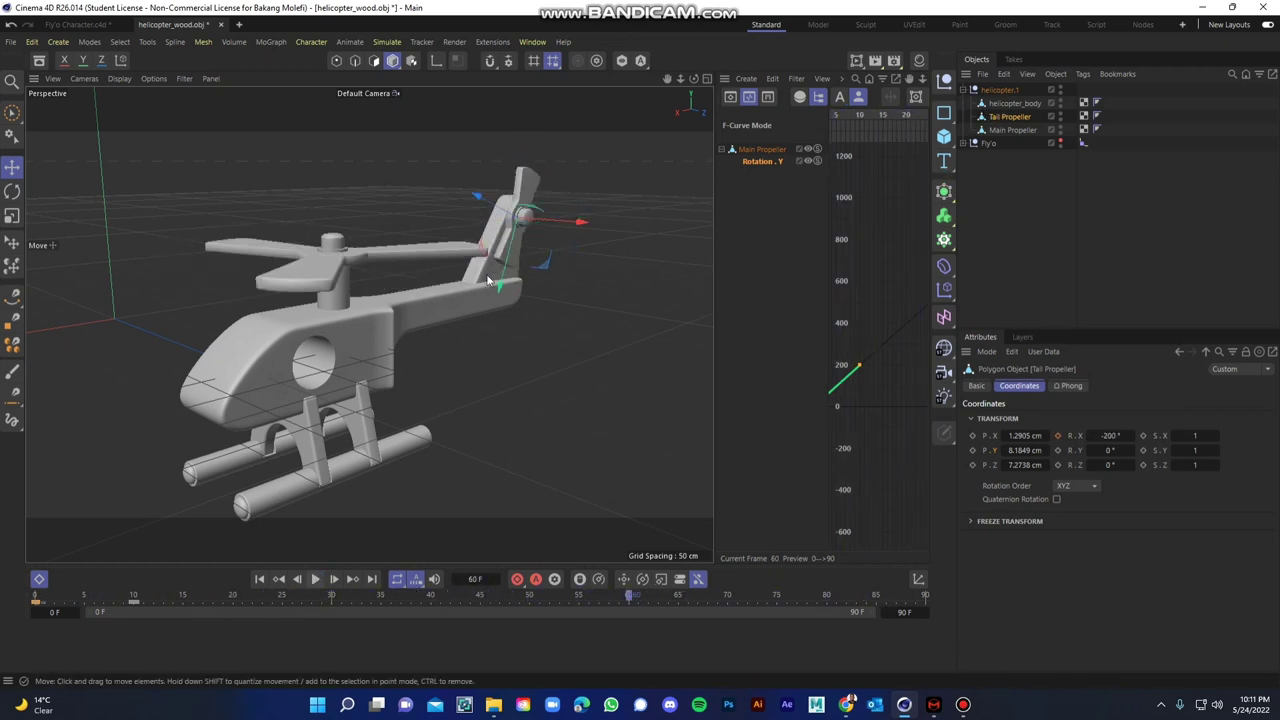
right_click(1027, 118)
left_click(1076, 566)
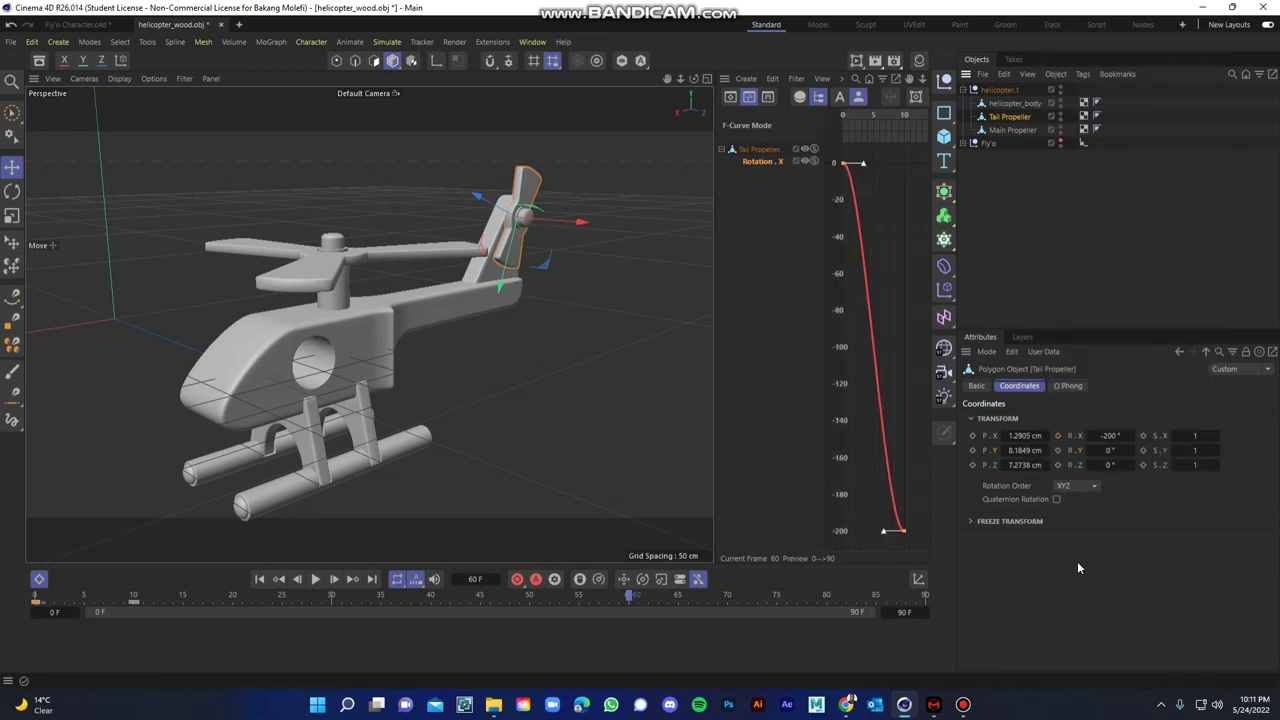
- Select both Rotation X keys of the Tail Propeller and set them to linear interpolation
left_click_drag(915, 543, 800, 141)
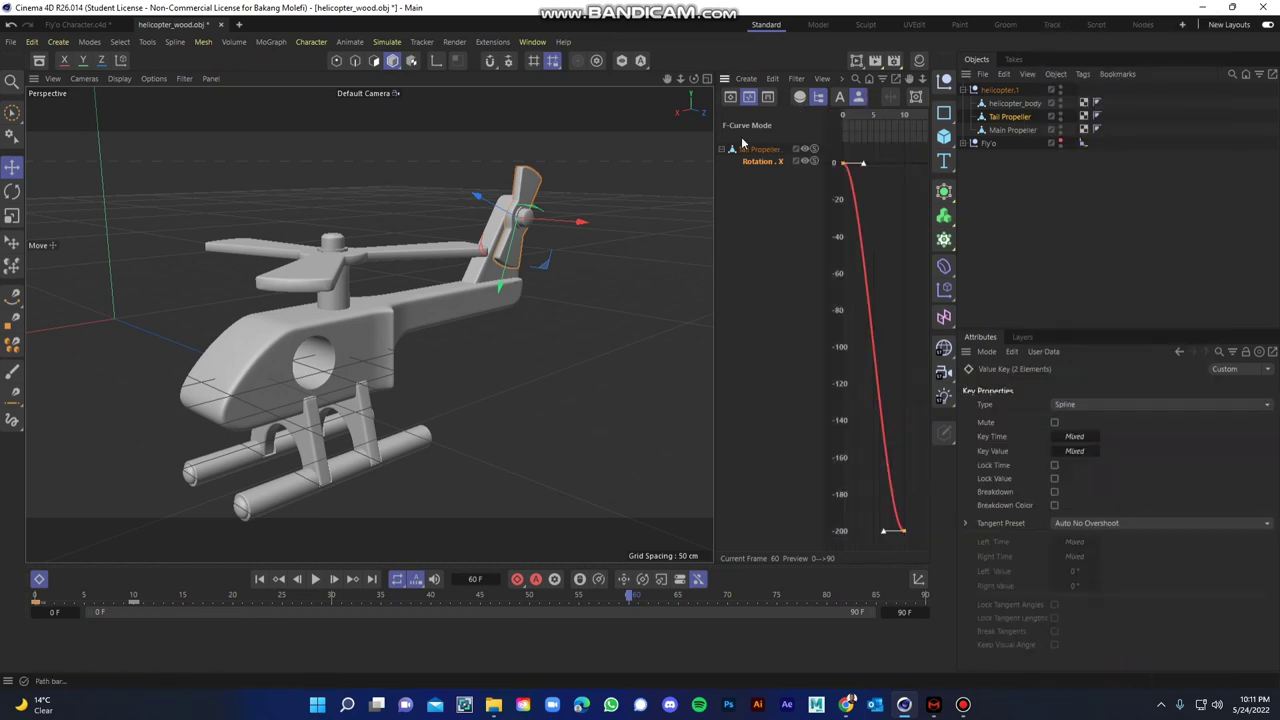
left_click_drag(714, 218, 490, 240)
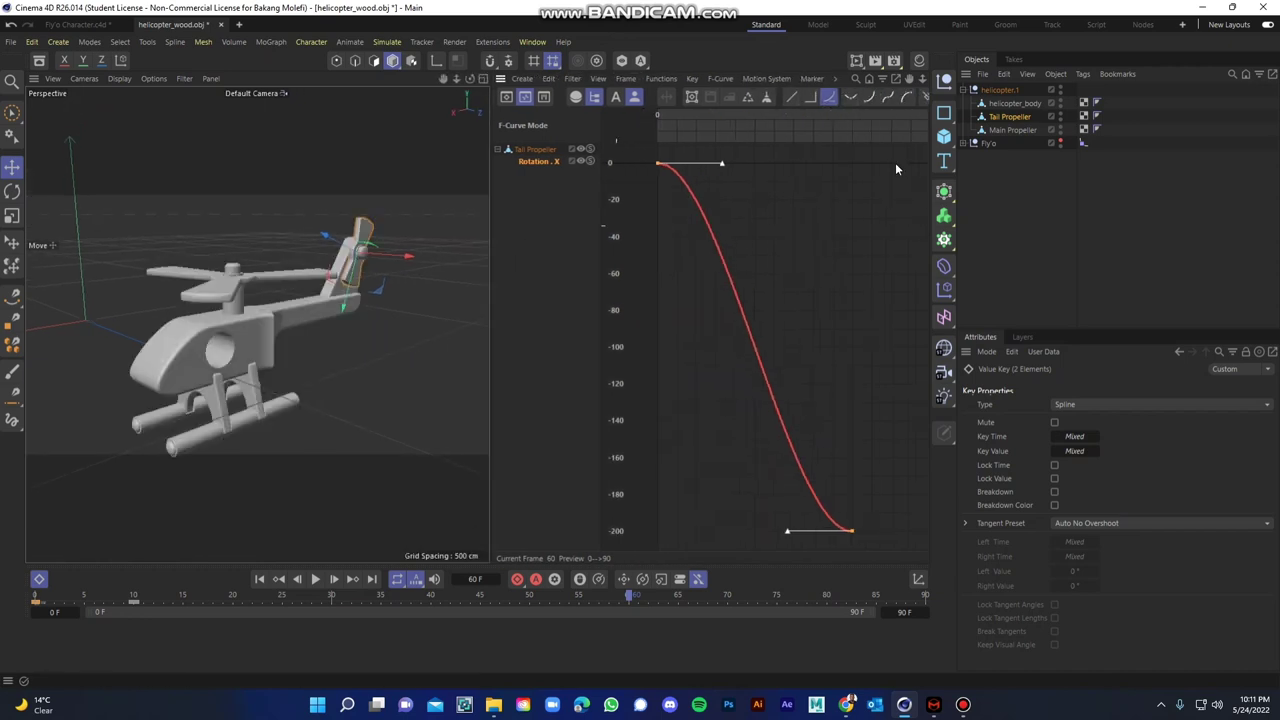
left_click(790, 99)
key("ctrl+z")
left_click(661, 79)
left_click(720, 78)
mouse_move(697, 80)
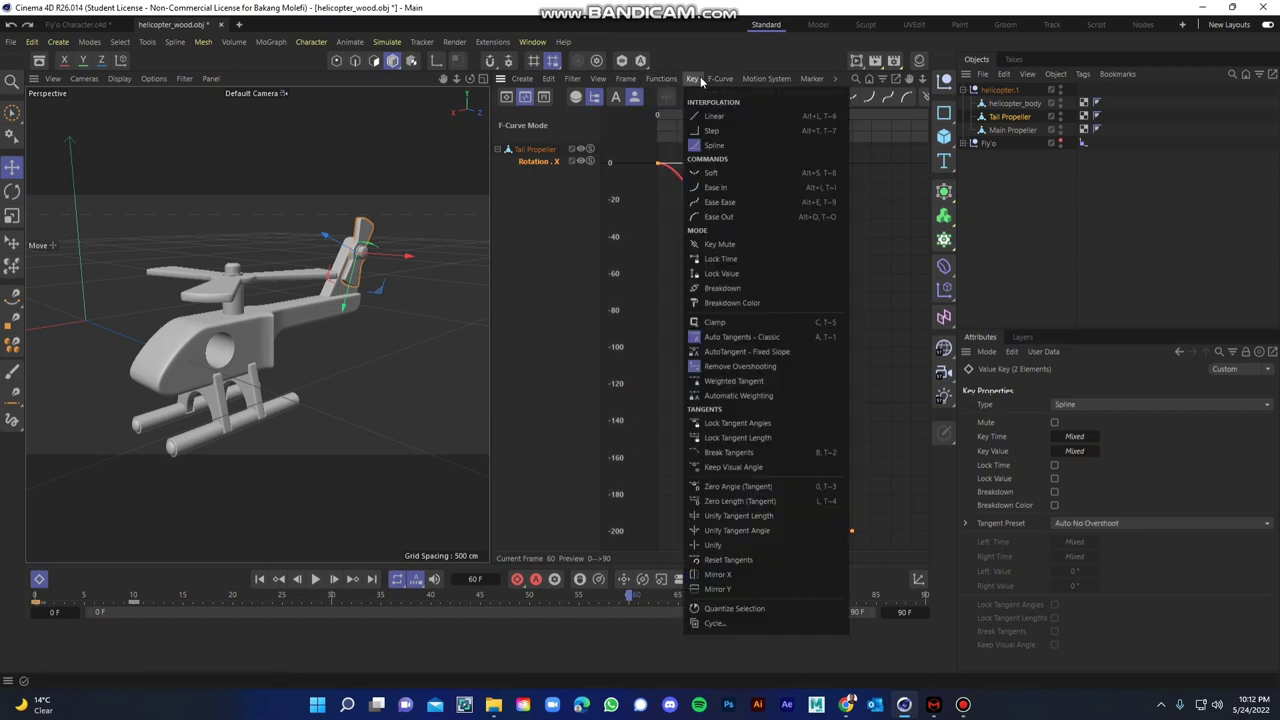
left_click(710, 116)
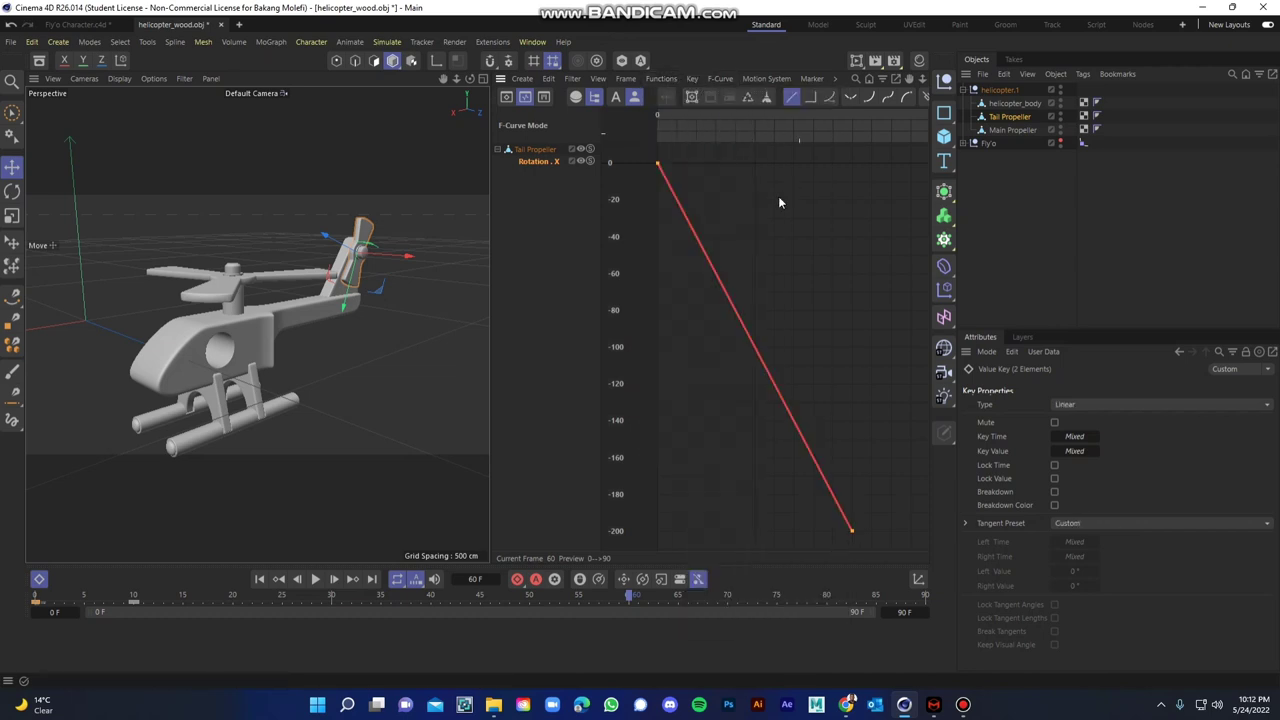
- Set the Tail Propeller's Rotation X track to Continue After its last key and play the animation
left_click(658, 79)
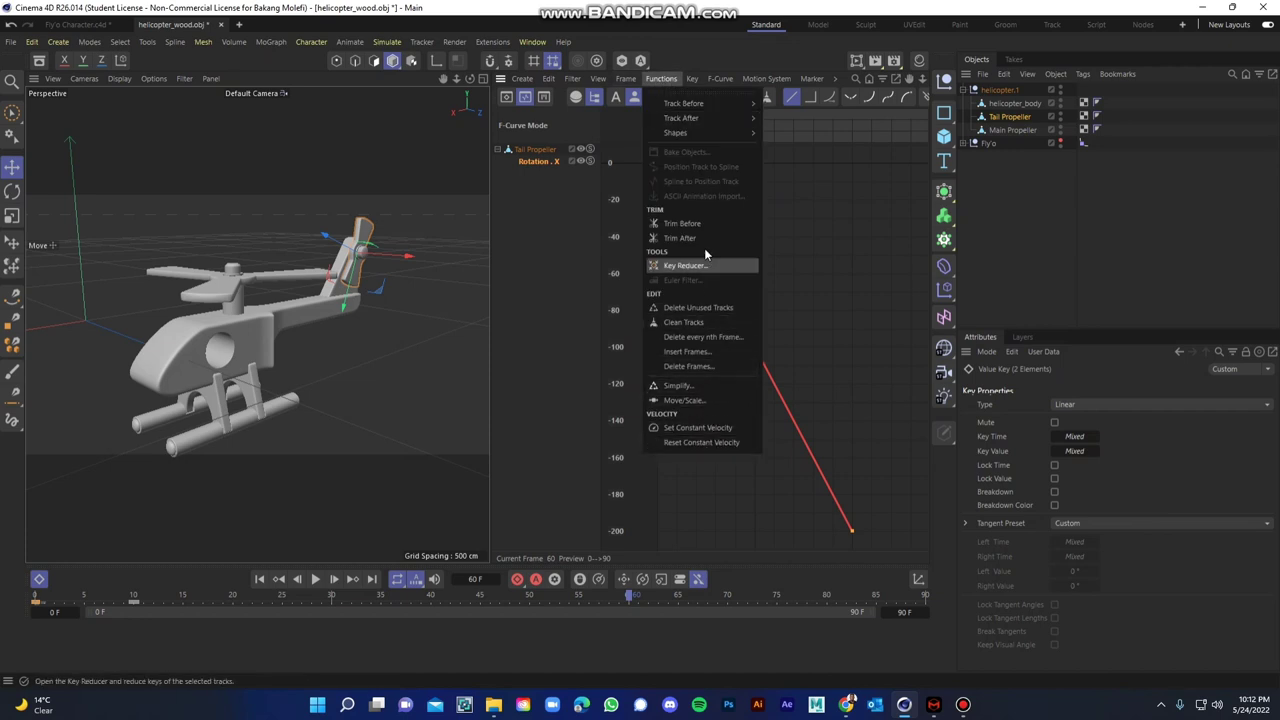
mouse_move(700, 118)
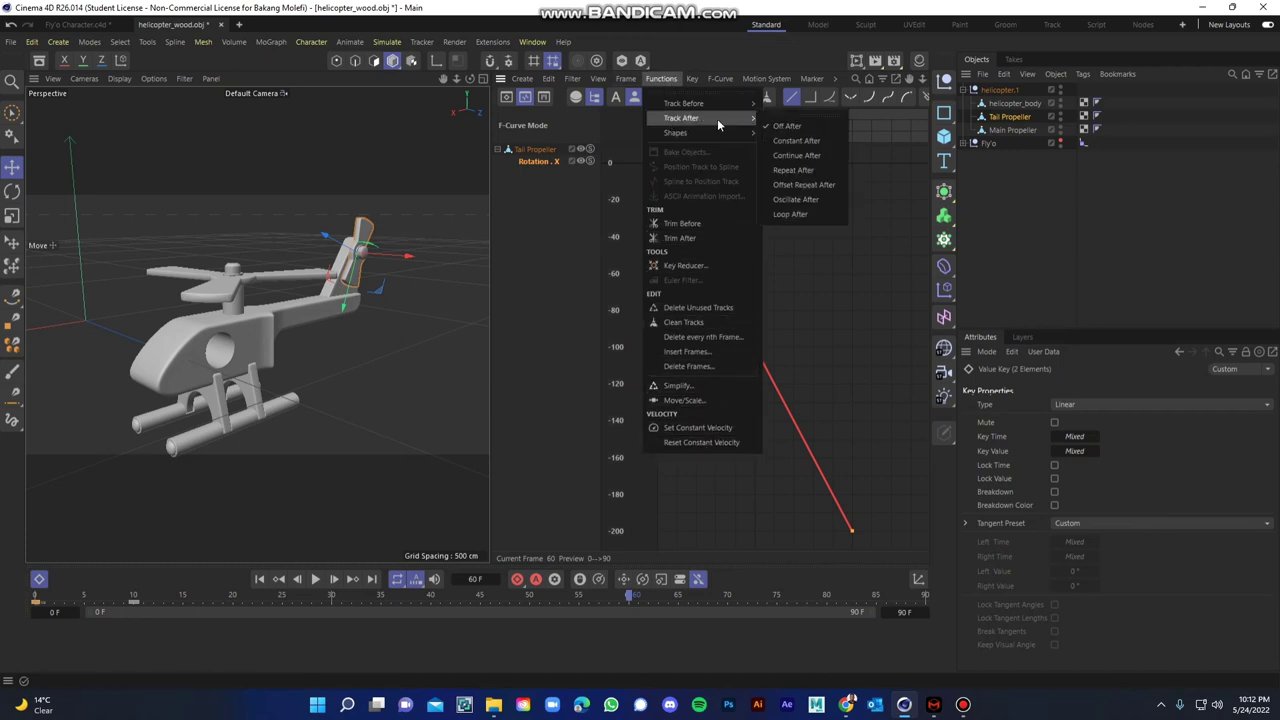
left_click(806, 157)
right_click_drag(851, 439, 851, 520, "alt")
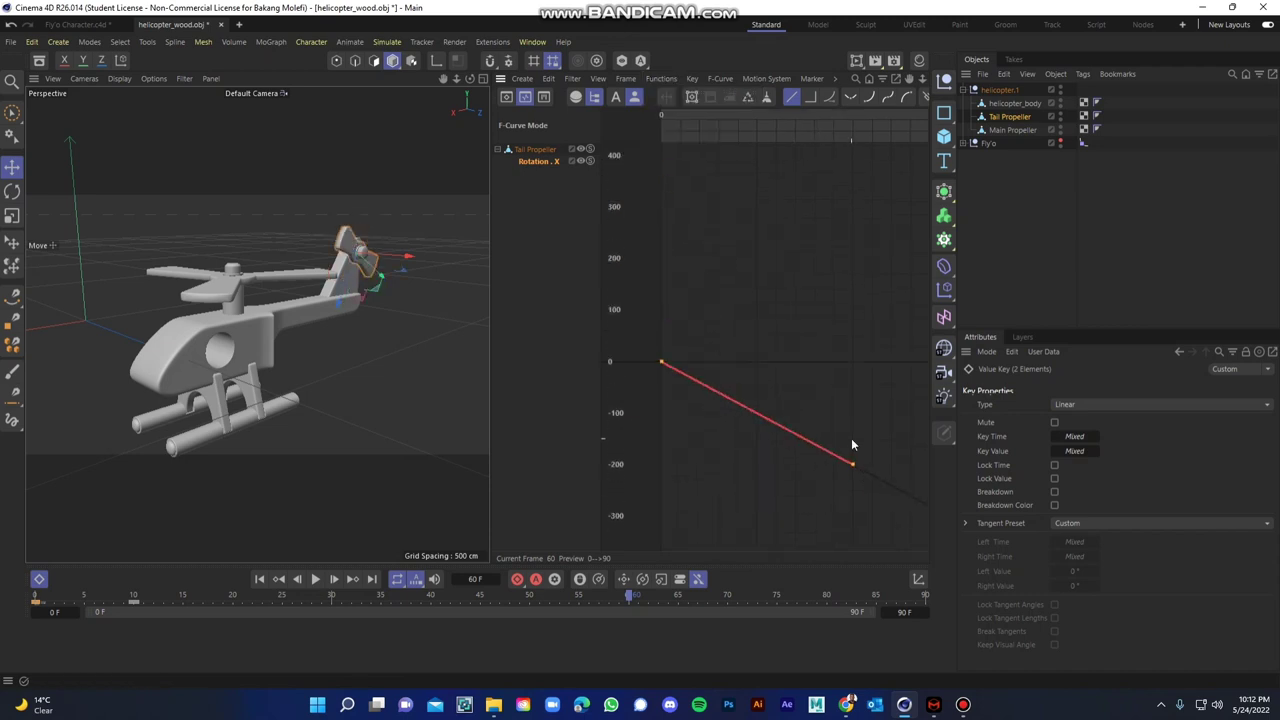
middle_click_drag(851, 439, 820, 320, "alt")
left_click(315, 579)
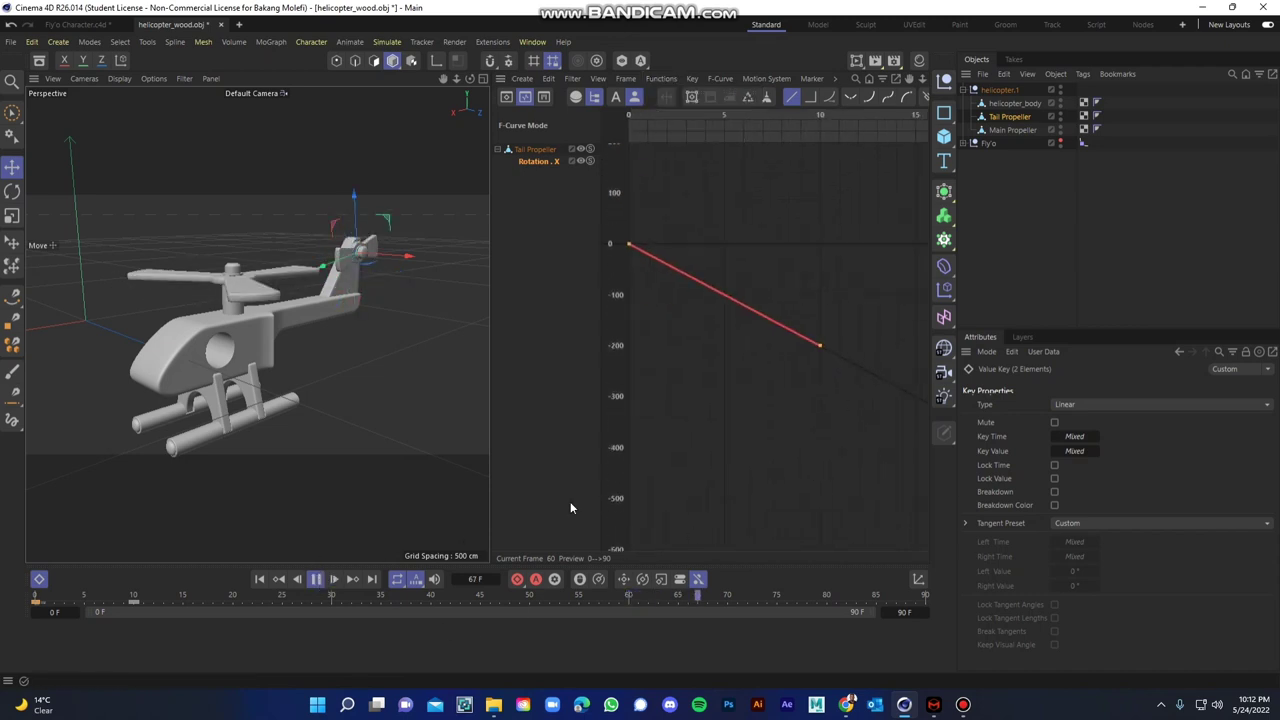
- Try the Tail Propeller's -200° rotation key at frame 25 and move it back to frame 10
left_click(145, 605)
left_click_drag(145, 605, 278, 614)
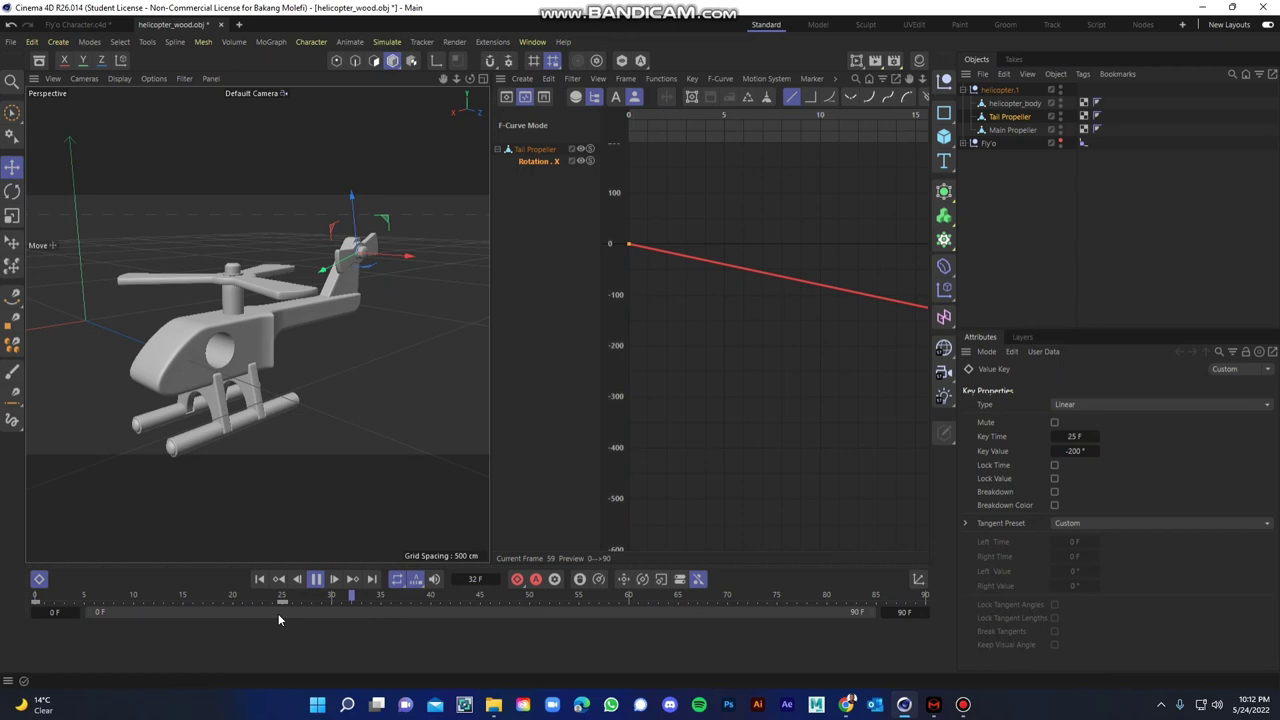
left_click_drag(278, 613, 133, 613)
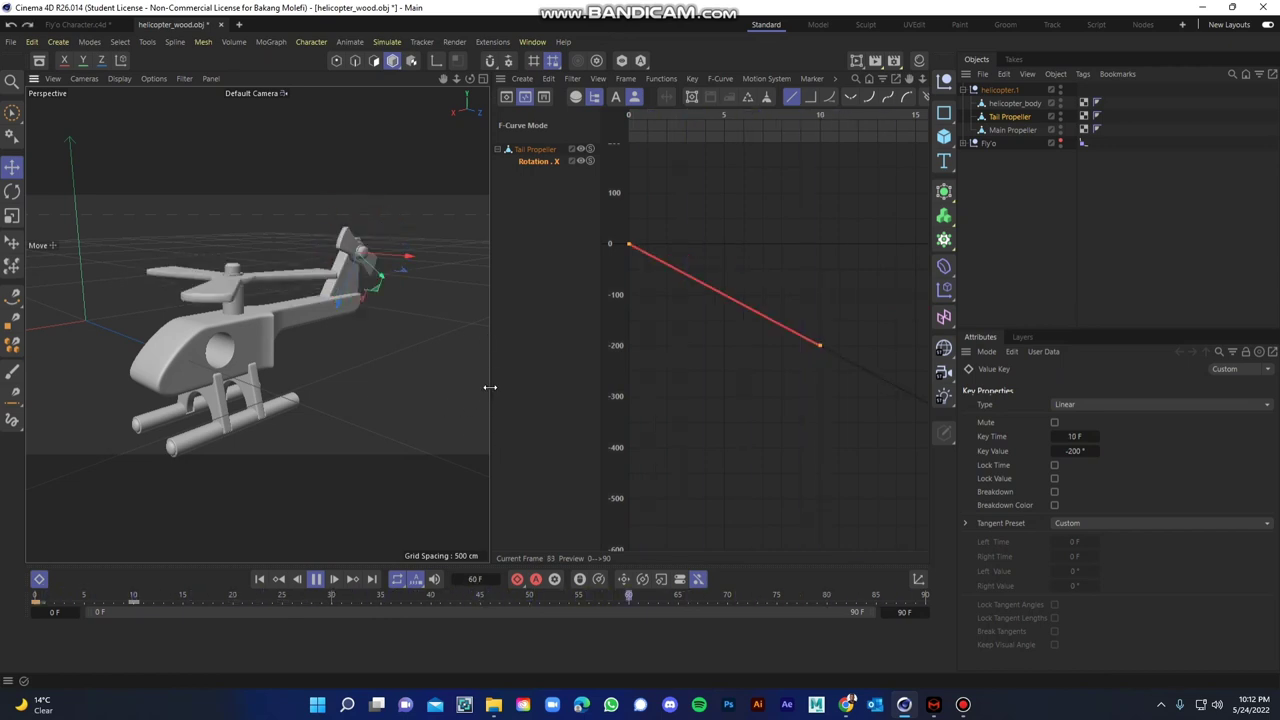
- Enlarge the viewport, unhide the Fly'o bee beside the helicopter, review both animations with nothing selected, and stop the playback
left_click_drag(489, 390, 785, 330)
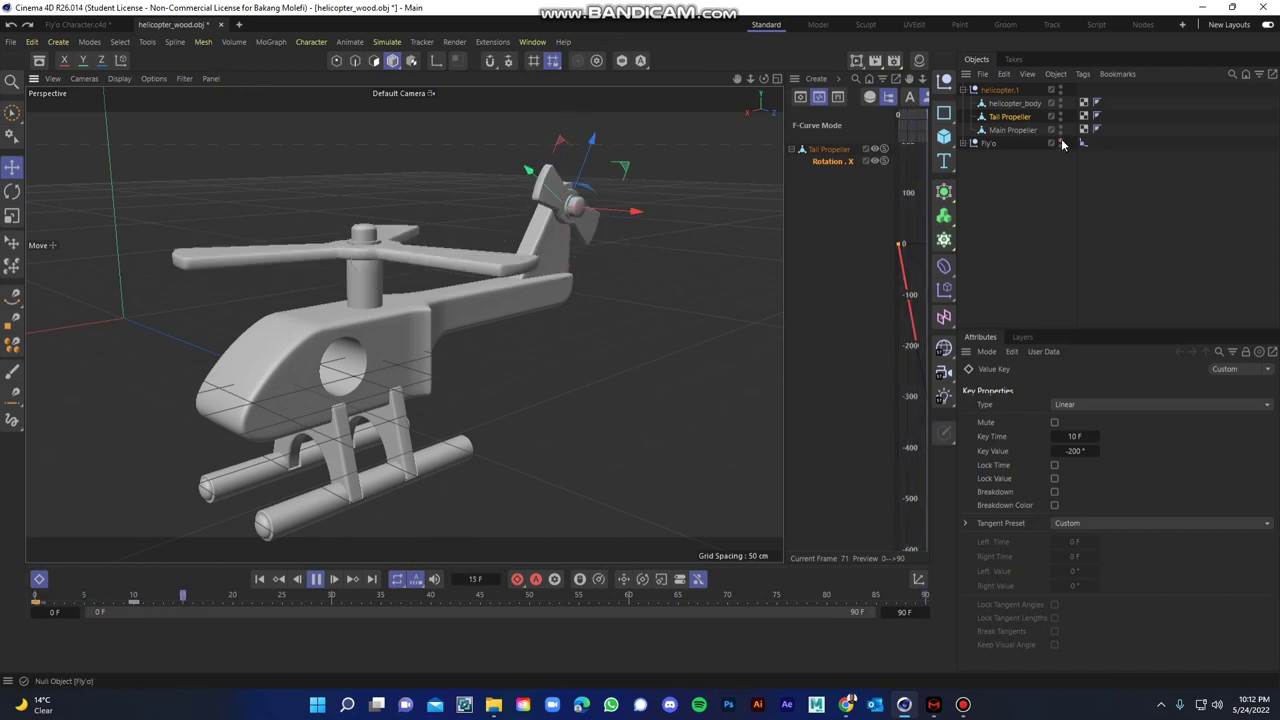
left_click_drag(494, 319, 570, 350, "alt")
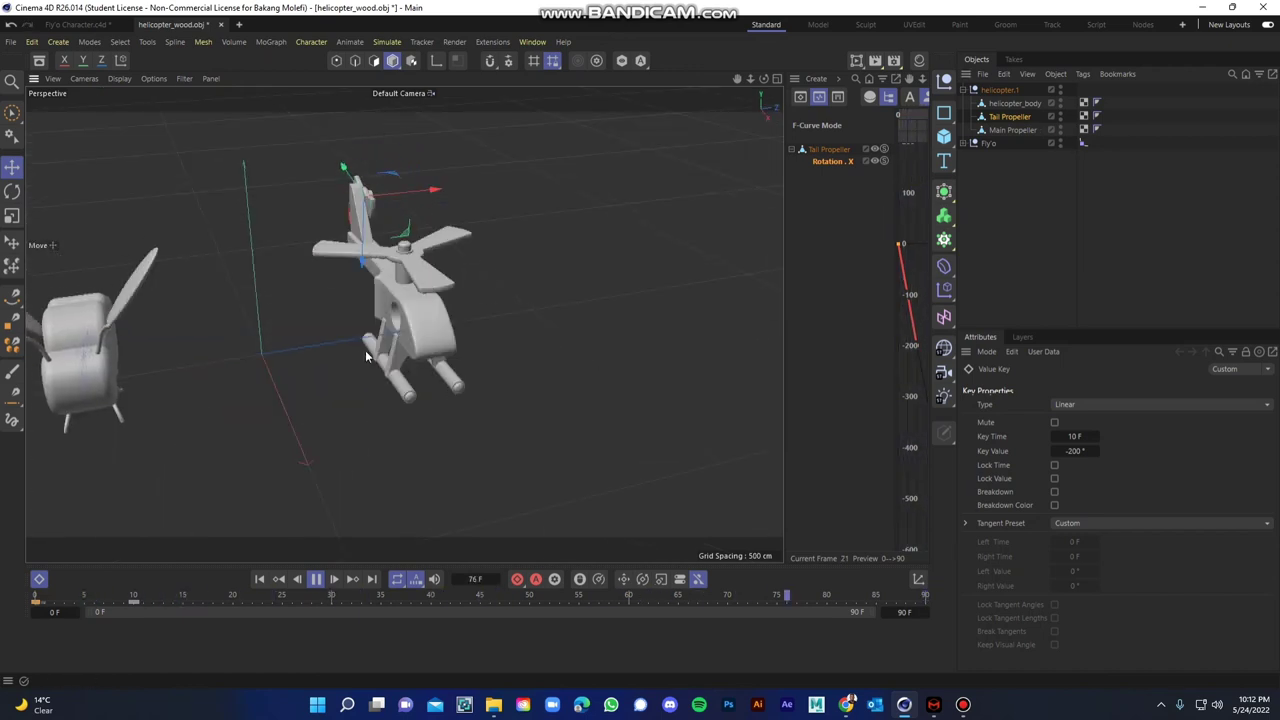
middle_click_drag(403, 323, 576, 381, "alt")
left_click_drag(576, 381, 544, 348, "alt")
left_click(647, 254)
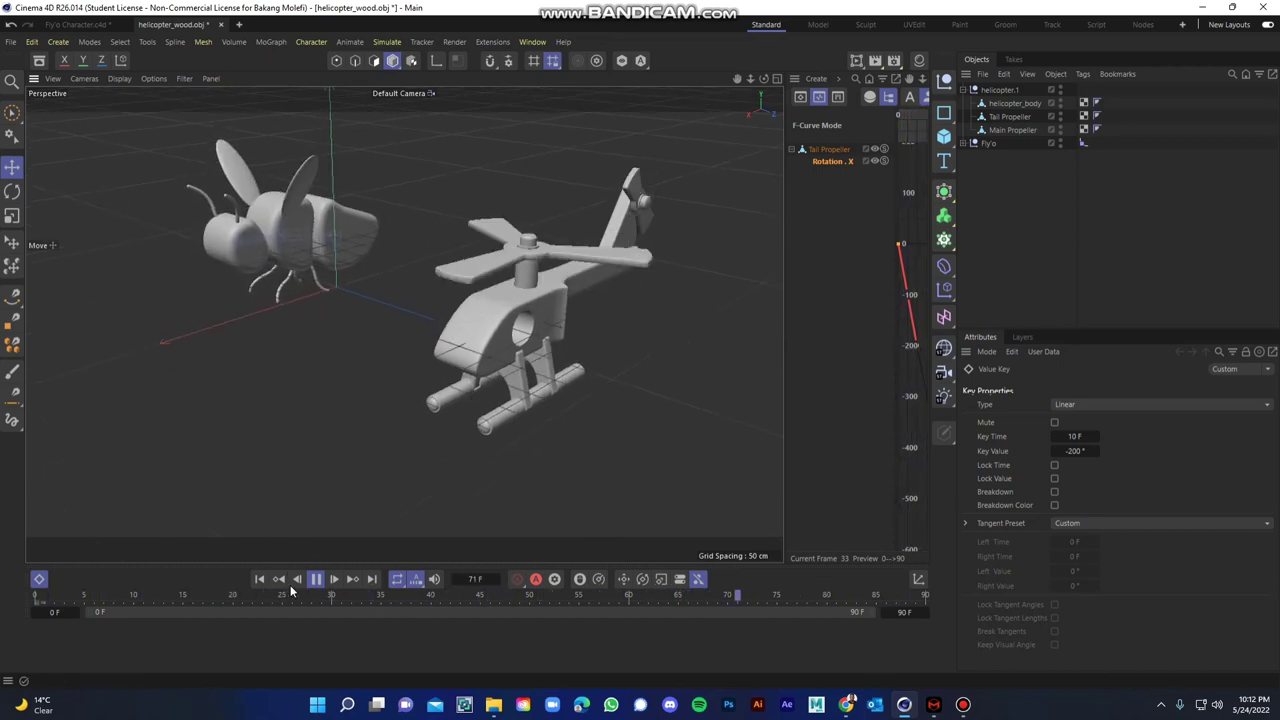
left_click(315, 578)
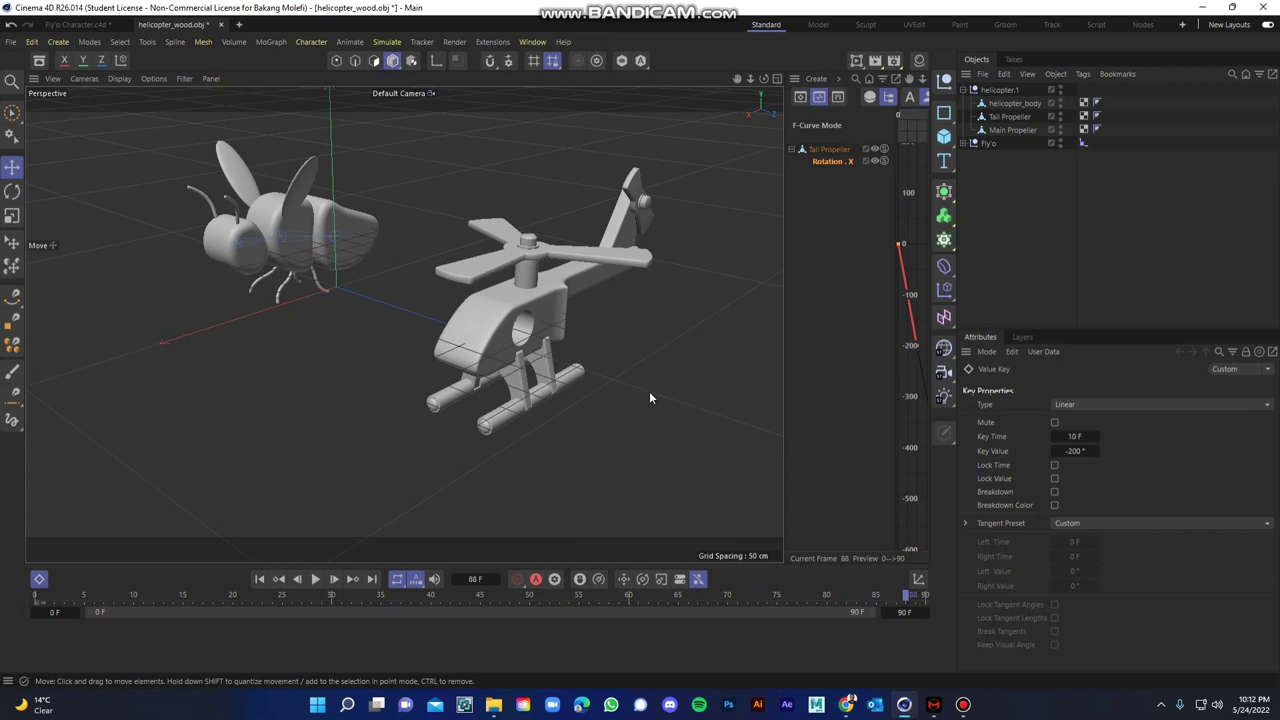